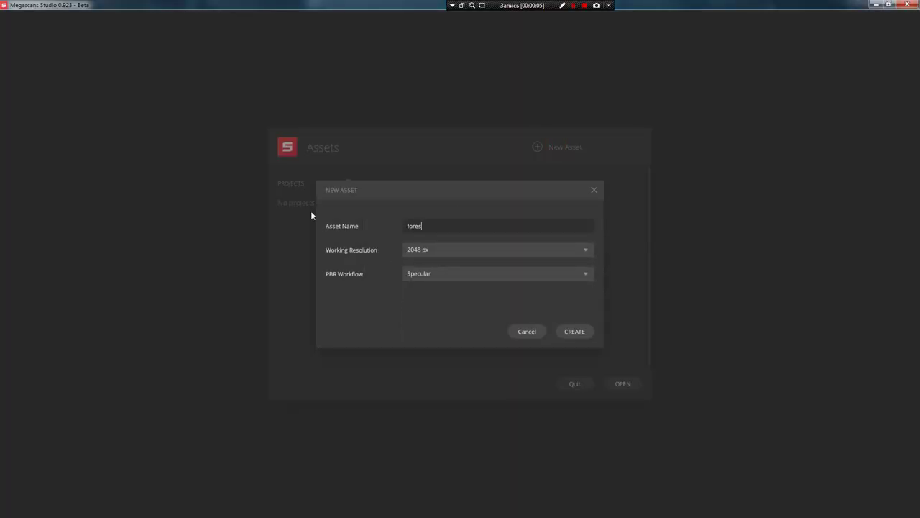
Step: Create the forest_ground asset and cover its plane with the Grass Uncut material
text(t_ground)
click(578, 333)
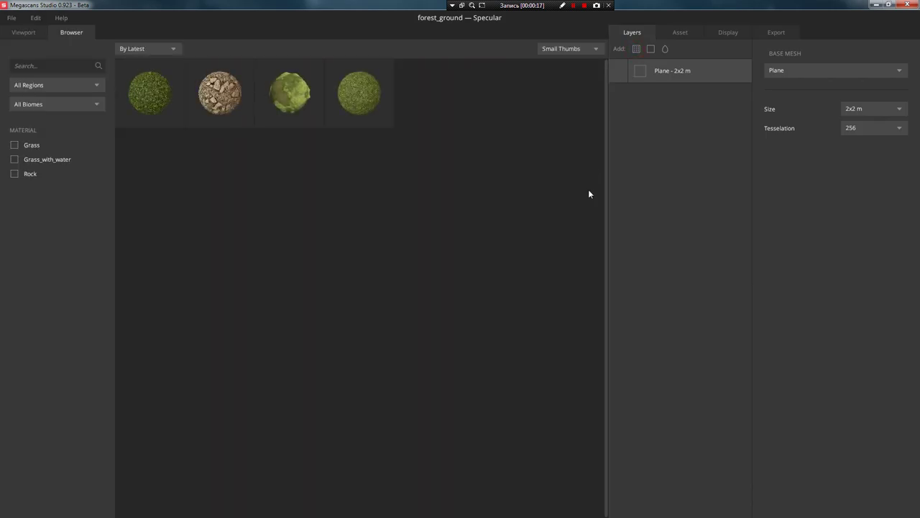
click(141, 87)
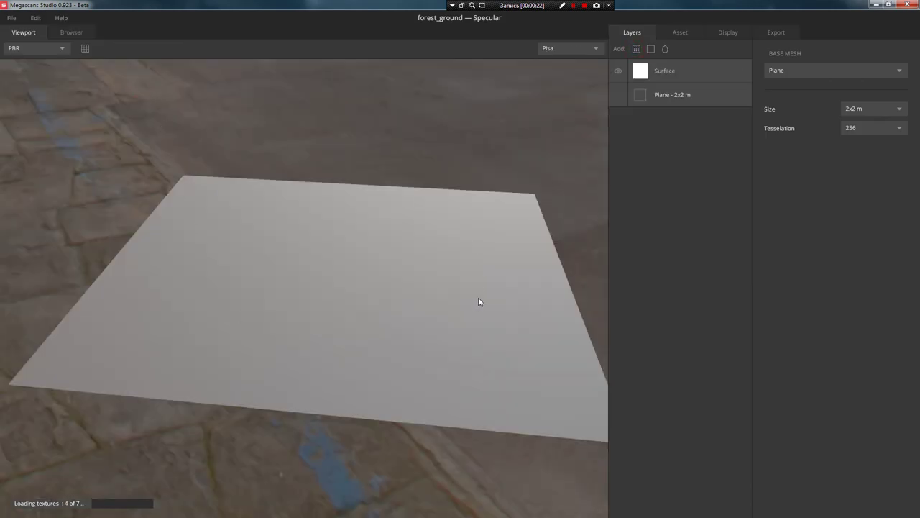
drag(475, 251, 471, 266)
Step: Resize the base plane to 6x6 m and add a Liquid layer above the grass
click(673, 95)
click(881, 111)
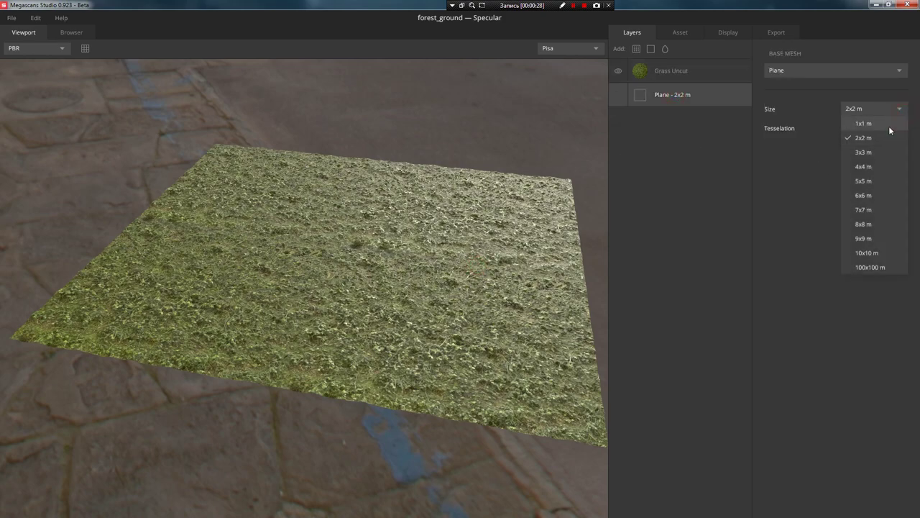
click(876, 198)
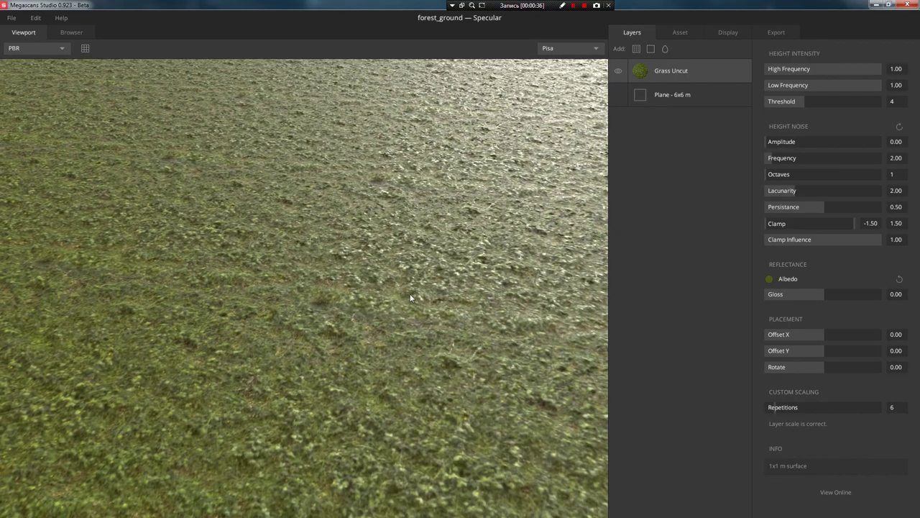
drag(409, 294, 426, 317)
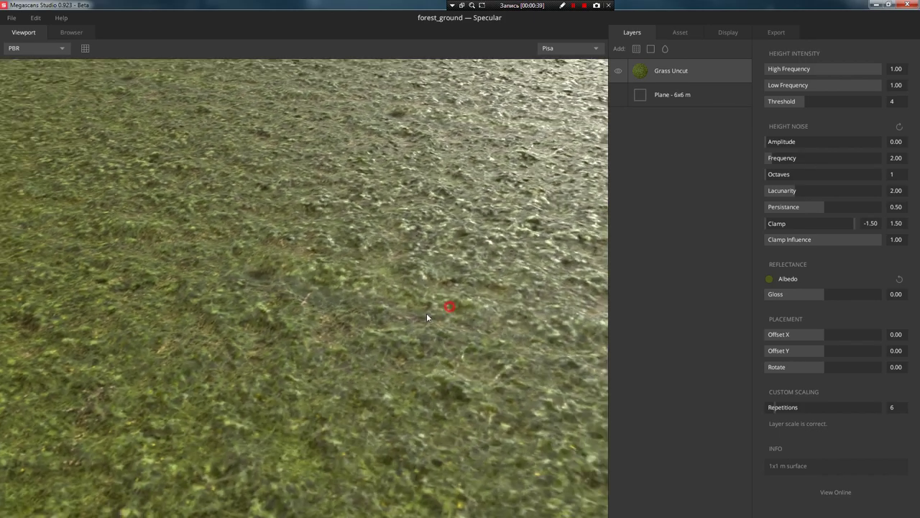
mouse_move(431, 314)
right_down()
mouse_move(439, 257)
mouse_move(432, 324)
right_up()
mouse_move(431, 325)
mouse_down()
mouse_move(436, 300)
mouse_move(434, 319)
mouse_up()
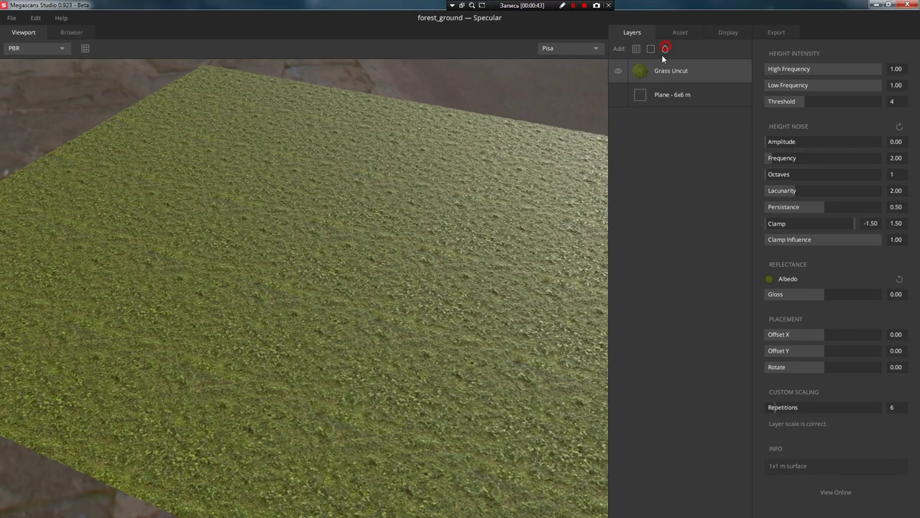
click(665, 49)
Step: Nudge the Liquid threshold to -0.01, then raise Grass Uncut noise amplitude and set frequency 0.50
drag(823, 108, 822, 107)
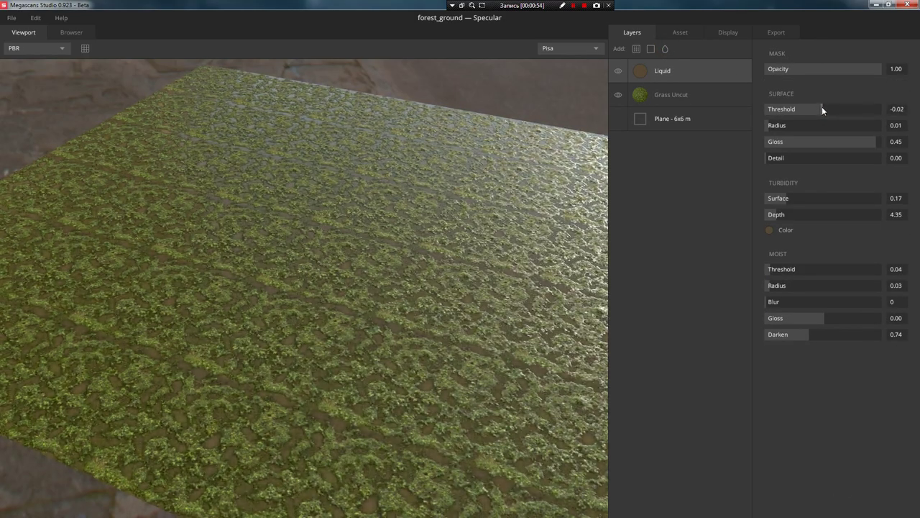
click(692, 95)
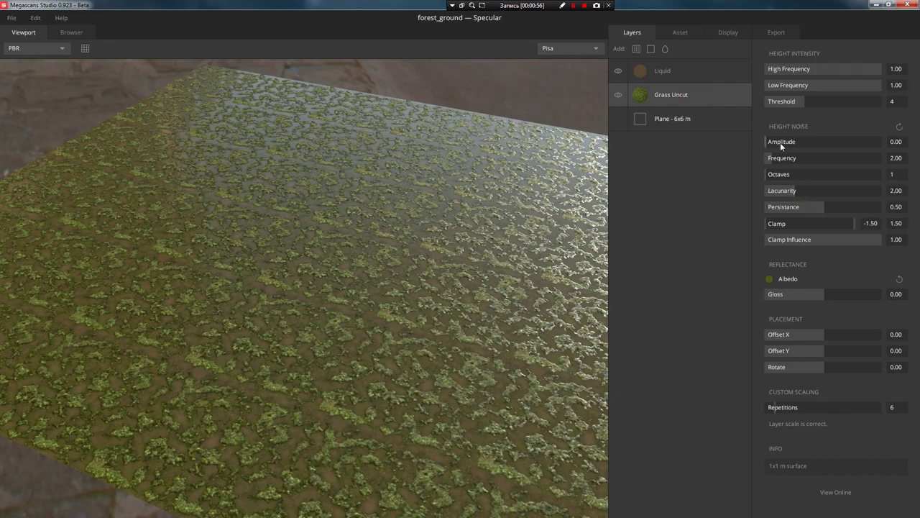
mouse_move(780, 143)
mouse_down()
mouse_move(777, 158)
mouse_move(767, 155)
mouse_up()
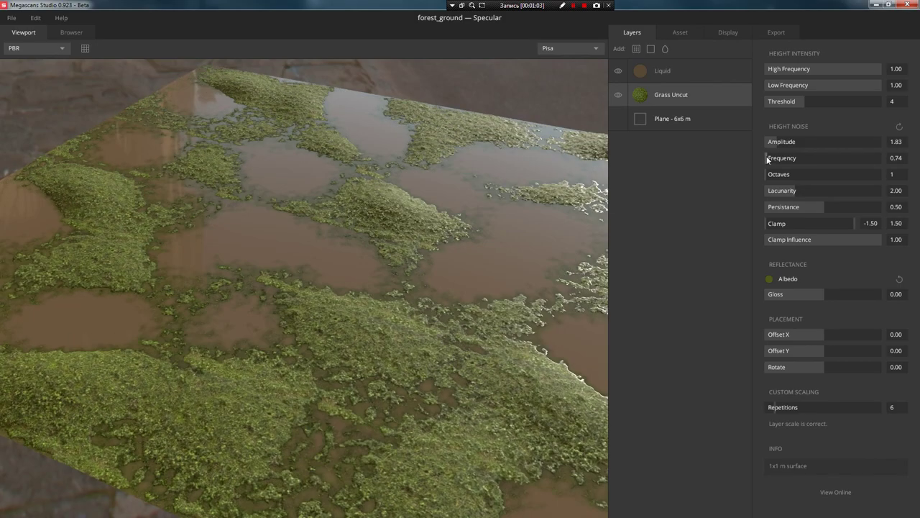
drag(767, 159, 766, 159)
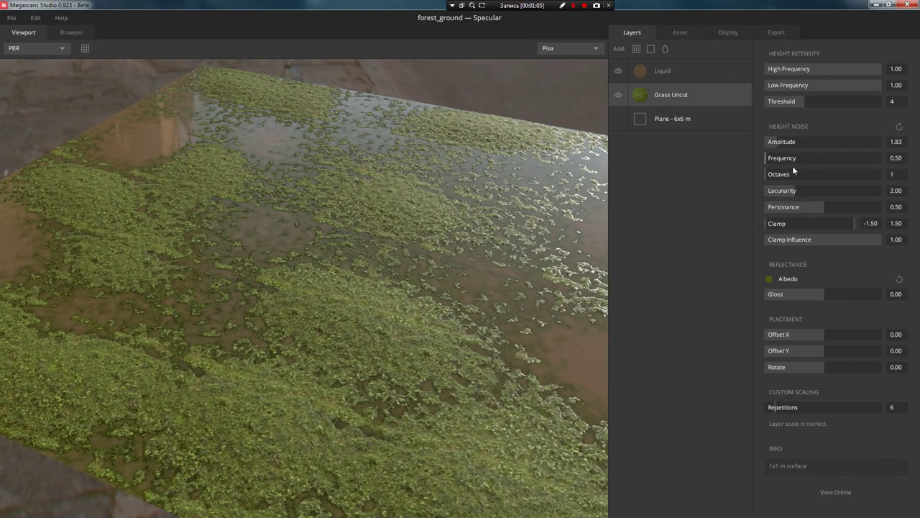
Step: Increase noise octaves, set lacunarity near 1.77, and lower the height noise clamp to -0.25
drag(782, 178, 836, 176)
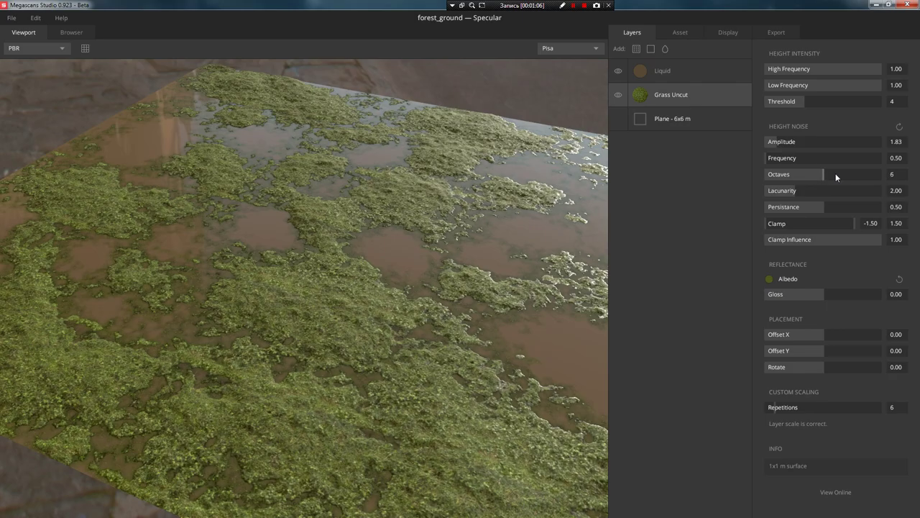
drag(799, 191, 784, 194)
mouse_move(522, 258)
mouse_down()
mouse_move(455, 318)
mouse_move(478, 342)
mouse_move(175, 355)
mouse_move(370, 382)
mouse_move(172, 379)
mouse_move(339, 323)
mouse_move(430, 314)
mouse_move(401, 324)
mouse_move(412, 352)
mouse_up()
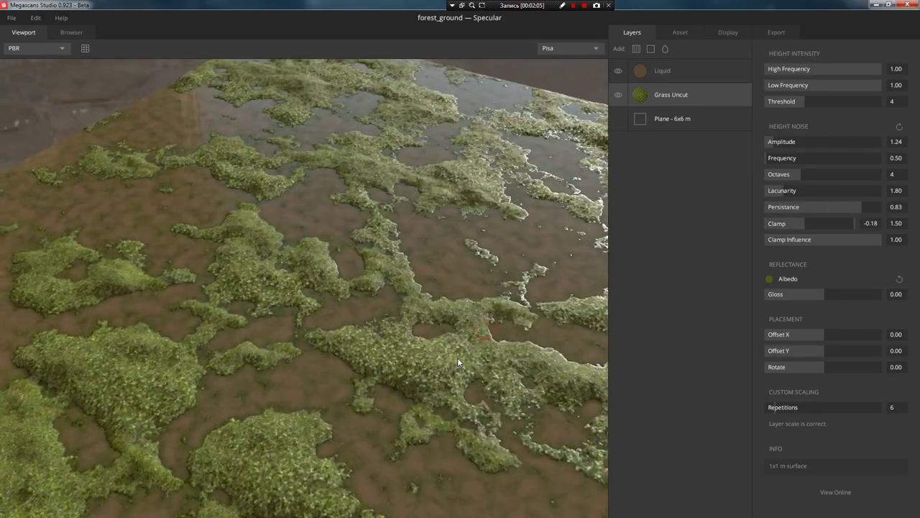
scroll(464, 362, down, 2)
scroll(478, 338, down, 5)
drag(488, 307, 515, 314)
scroll(515, 313, up, 3)
scroll(497, 302, up, 2)
scroll(513, 324, up, 2)
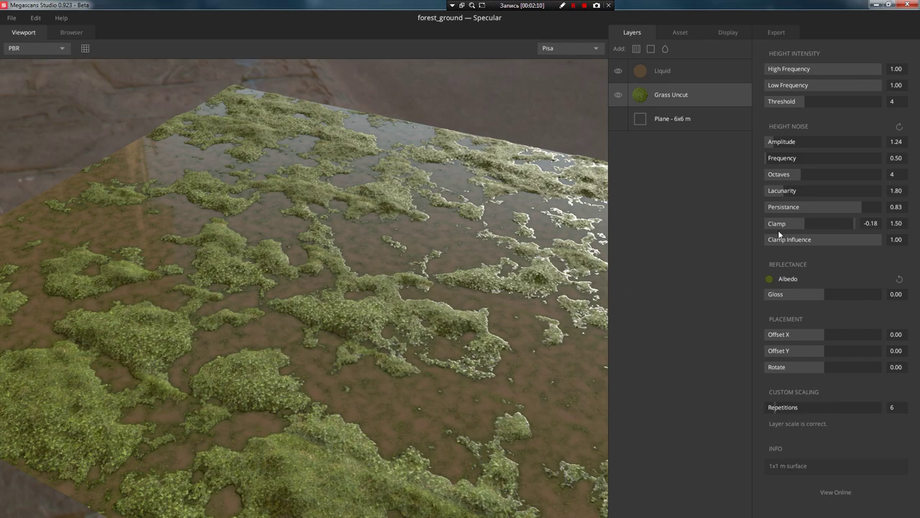
mouse_move(804, 224)
mouse_down()
mouse_move(830, 223)
mouse_move(780, 225)
mouse_move(800, 224)
mouse_up()
Step: On the Liquid layer, raise the moist threshold to 0.09 and edge gloss to 0.16
click(662, 70)
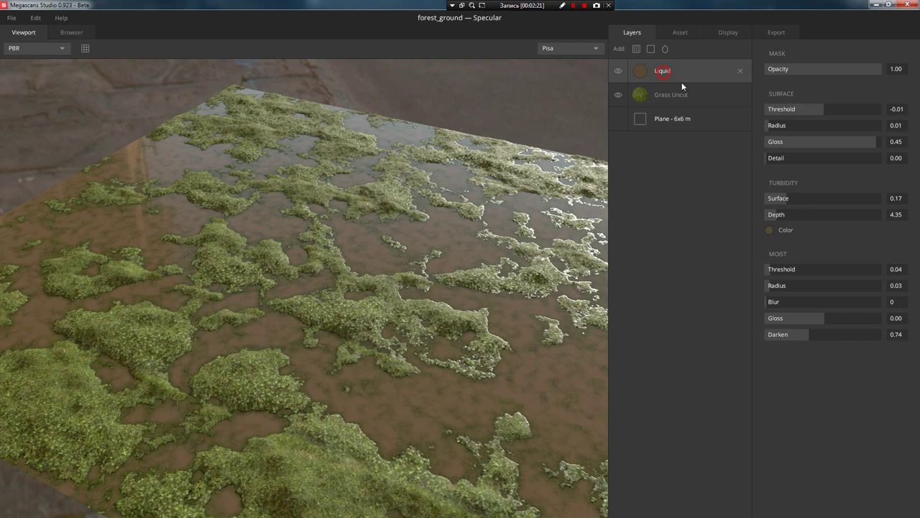
mouse_move(782, 269)
mouse_down()
mouse_move(795, 269)
mouse_move(764, 270)
mouse_move(802, 286)
mouse_move(739, 291)
mouse_move(797, 288)
mouse_move(776, 285)
mouse_up()
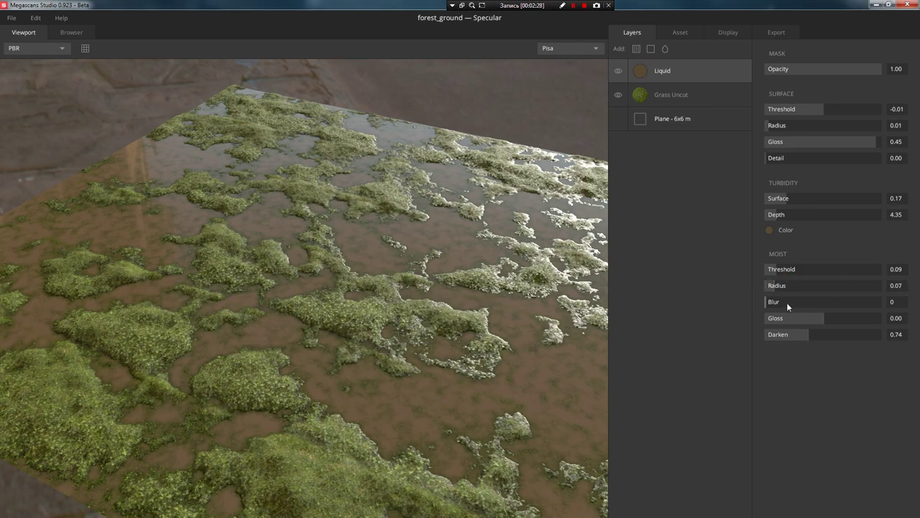
mouse_move(837, 321)
mouse_down()
mouse_move(763, 323)
mouse_move(868, 317)
mouse_move(842, 333)
mouse_move(805, 334)
mouse_move(814, 334)
mouse_up()
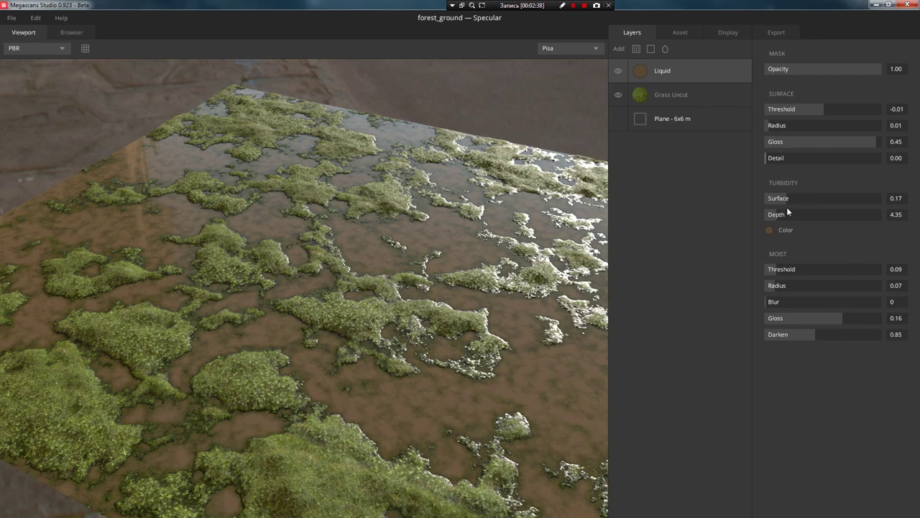
Step: Set water turbidity surface 0 and depth 1.87, then shift the turbidity colour toward green
mouse_move(774, 201)
mouse_down()
mouse_move(870, 200)
mouse_move(677, 218)
mouse_up()
mouse_move(800, 213)
mouse_down()
mouse_move(815, 211)
mouse_move(733, 224)
mouse_up()
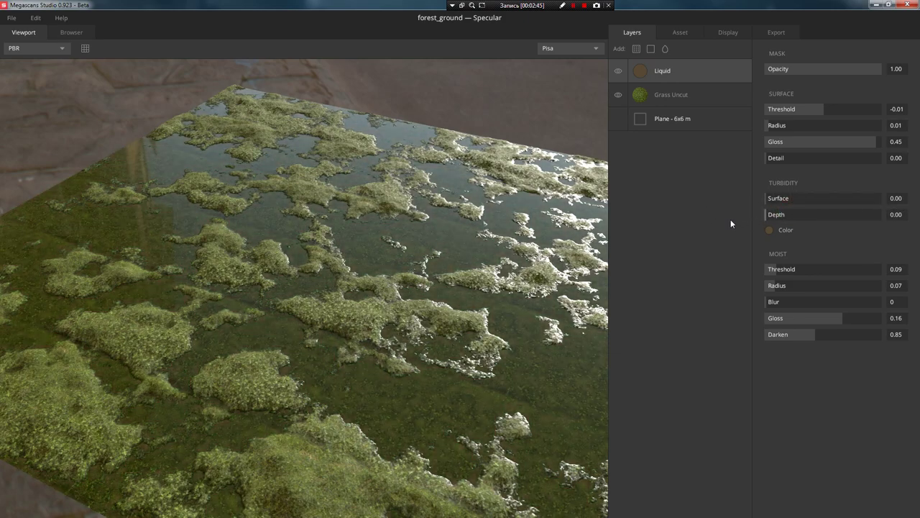
click(769, 214)
click(770, 213)
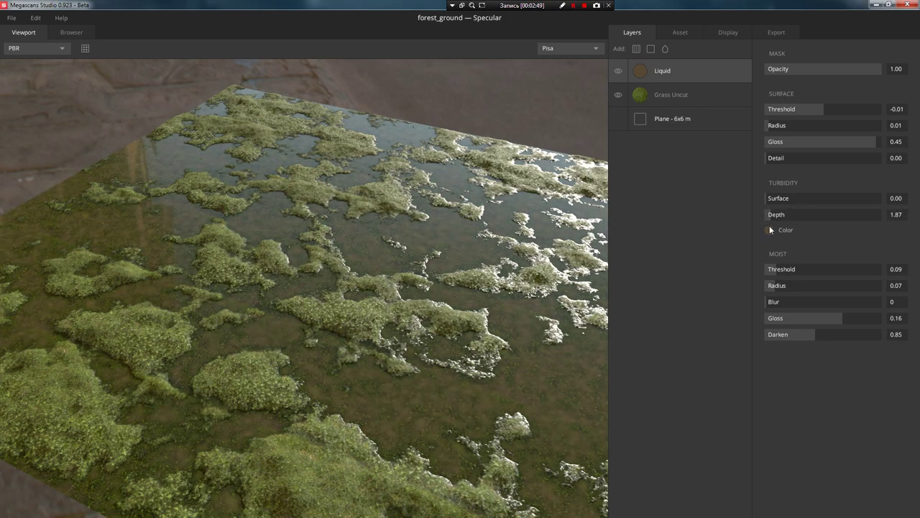
click(769, 229)
drag(588, 284, 594, 277)
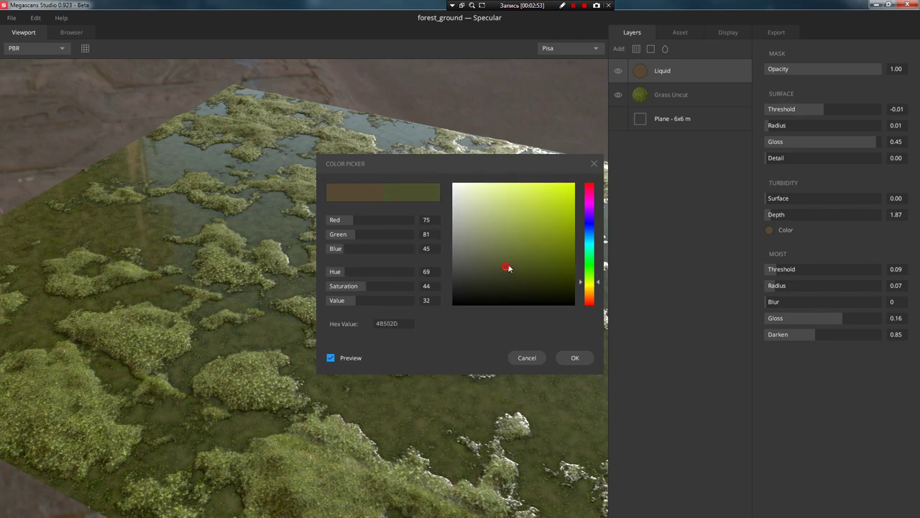
Step: Set the water turbidity colour to olive green 505734 and view the tinted puddles
click(527, 357)
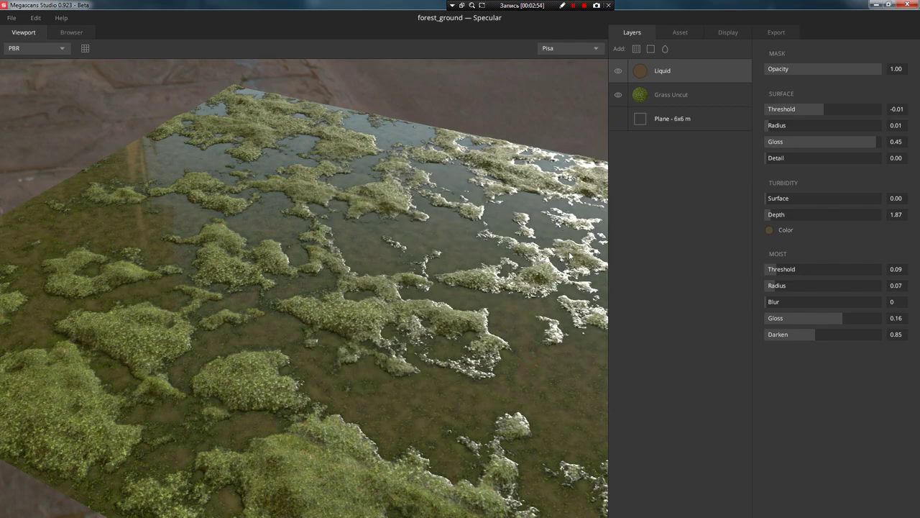
click(766, 230)
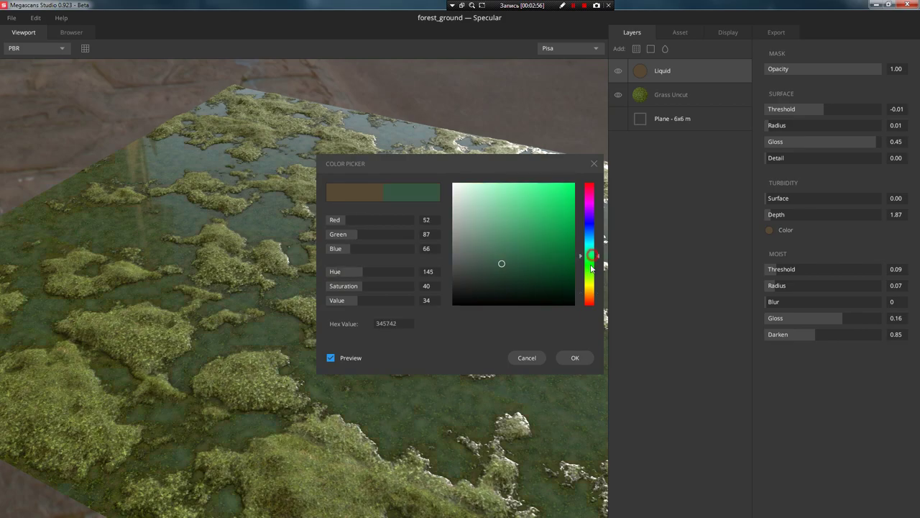
drag(592, 281, 591, 289)
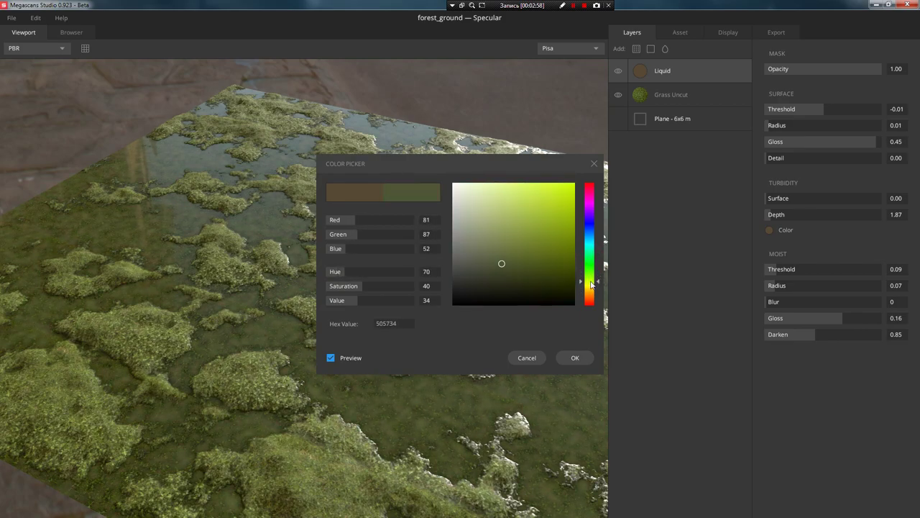
click(576, 356)
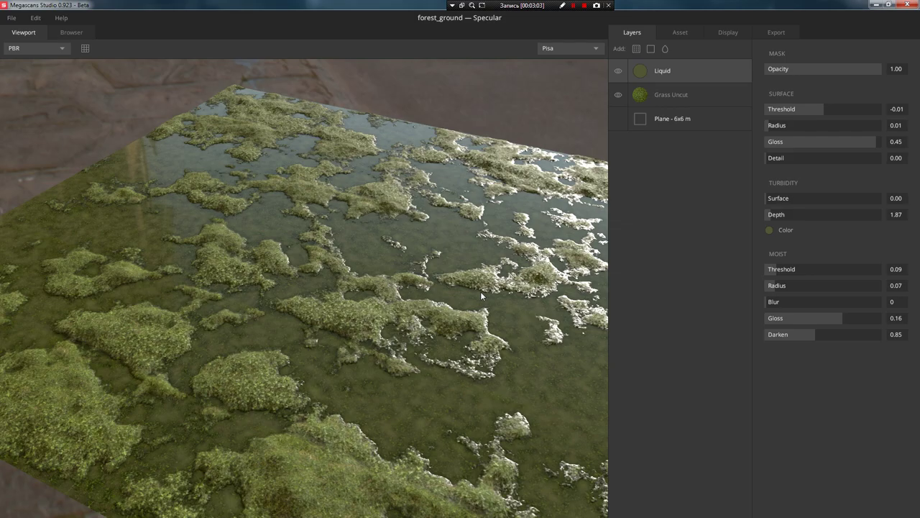
mouse_move(480, 291)
mouse_down()
mouse_move(422, 264)
mouse_move(482, 318)
mouse_move(474, 390)
mouse_move(469, 328)
mouse_move(504, 295)
mouse_move(514, 347)
mouse_move(466, 347)
mouse_move(471, 377)
mouse_move(509, 335)
mouse_move(482, 360)
mouse_up()
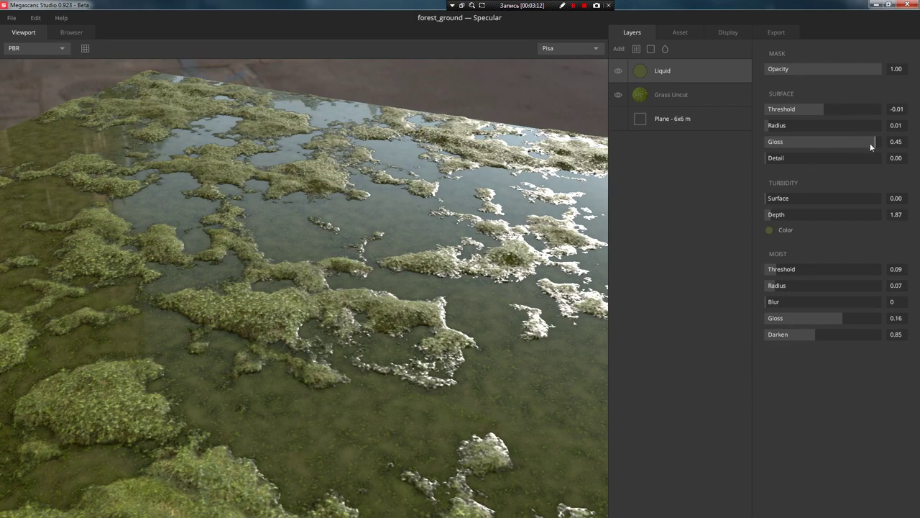
Step: Tune the water to surface gloss about 0.48, radius 0.03 and threshold -0.03
drag(874, 143, 761, 149)
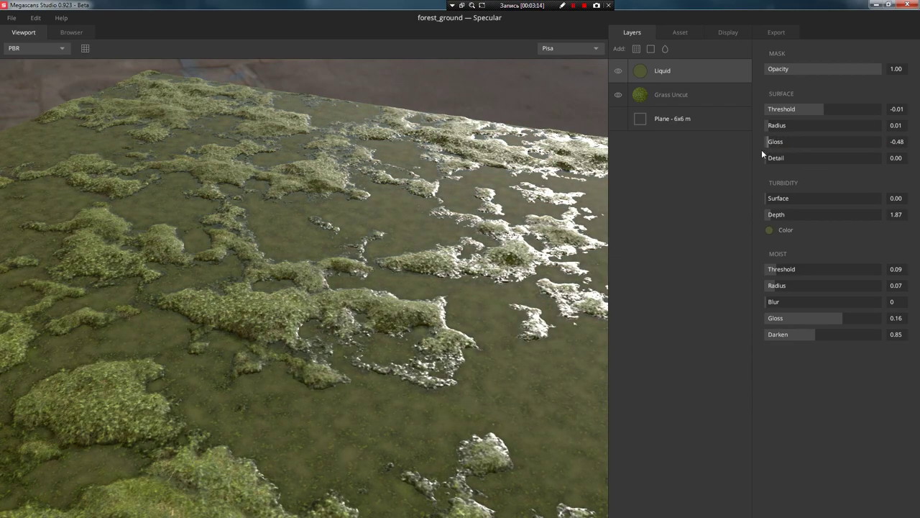
drag(827, 145, 887, 144)
mouse_move(434, 343)
mouse_down()
mouse_move(444, 320)
mouse_move(502, 284)
mouse_up()
mouse_move(878, 146)
mouse_down()
mouse_move(868, 144)
mouse_move(889, 146)
mouse_up()
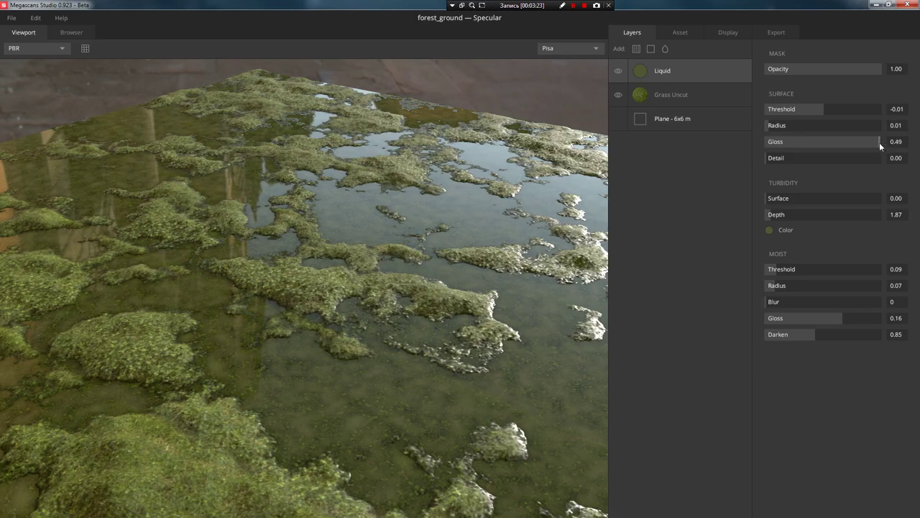
mouse_move(422, 342)
mouse_down()
mouse_move(515, 301)
mouse_move(420, 317)
mouse_move(422, 348)
mouse_move(436, 362)
mouse_move(443, 341)
mouse_move(460, 331)
mouse_up()
mouse_move(773, 125)
mouse_down()
mouse_move(851, 125)
mouse_move(731, 123)
mouse_up()
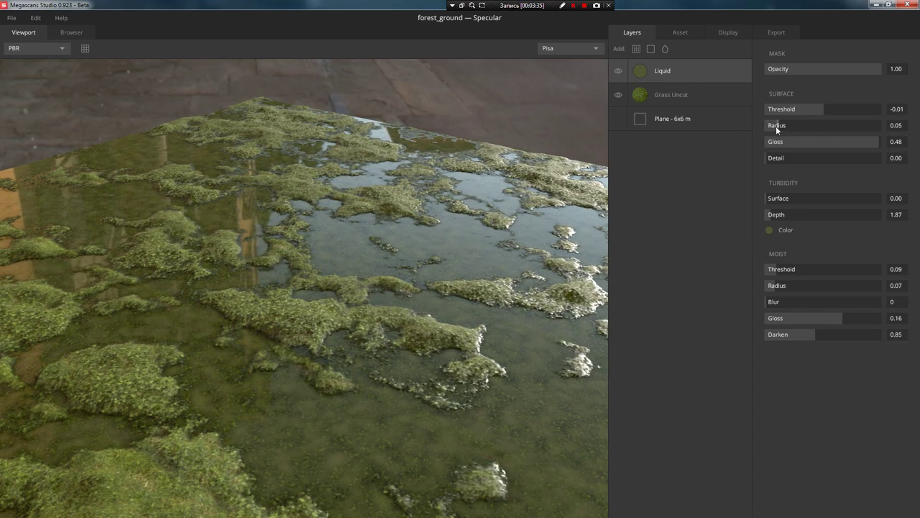
mouse_move(816, 112)
mouse_down()
mouse_move(804, 109)
mouse_move(842, 112)
mouse_move(810, 111)
mouse_move(821, 112)
mouse_up()
mouse_move(437, 287)
mouse_down()
mouse_move(463, 267)
mouse_move(516, 332)
mouse_move(372, 353)
mouse_move(464, 309)
mouse_up()
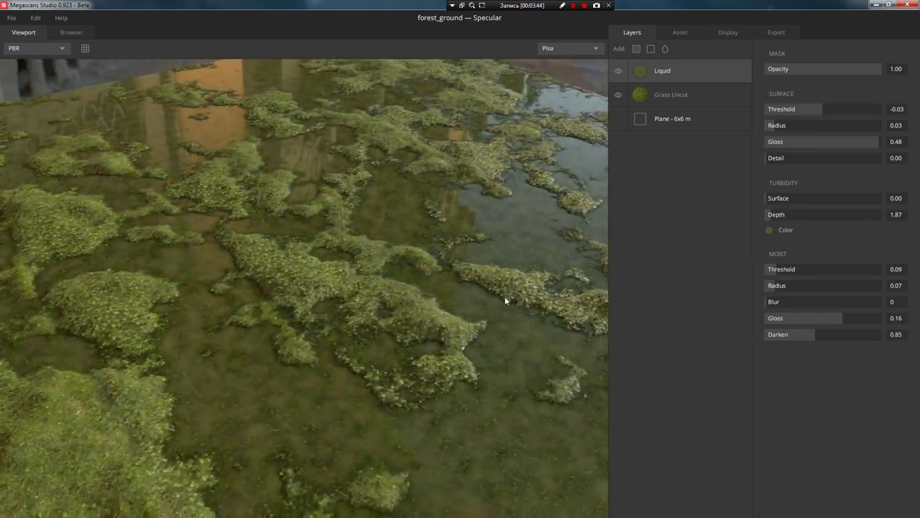
mouse_move(771, 216)
mouse_down()
mouse_move(798, 211)
mouse_move(744, 219)
mouse_move(780, 215)
mouse_move(773, 214)
mouse_up()
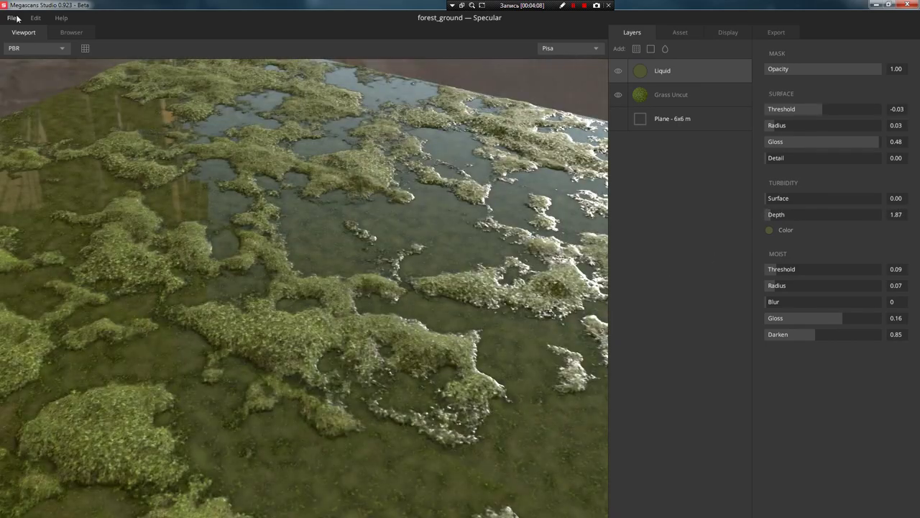
Step: Start saving the material as a surface at 8192 px resolution
click(16, 18)
click(36, 115)
click(604, 190)
click(563, 279)
click(581, 173)
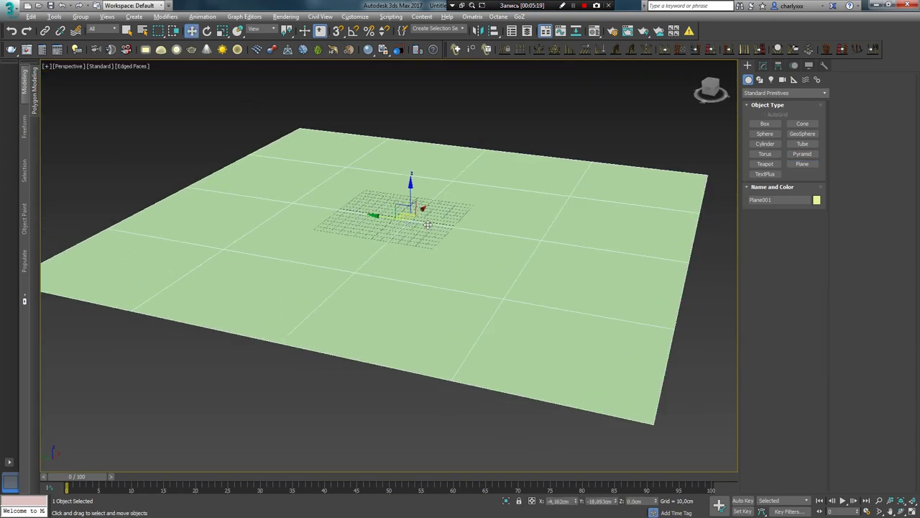
Step: Export forest_ground from Bridge as 8K textures with Send to Vray (GGX)(Surface)
key(F10)
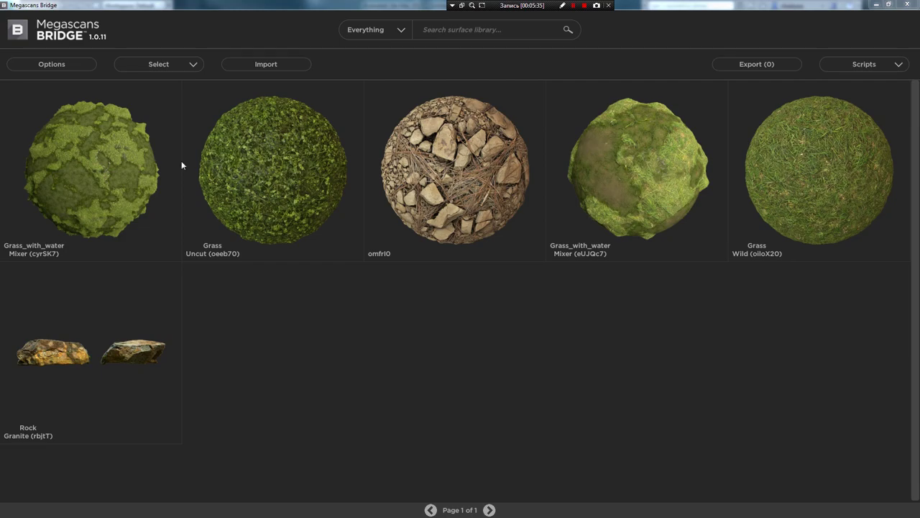
click(838, 63)
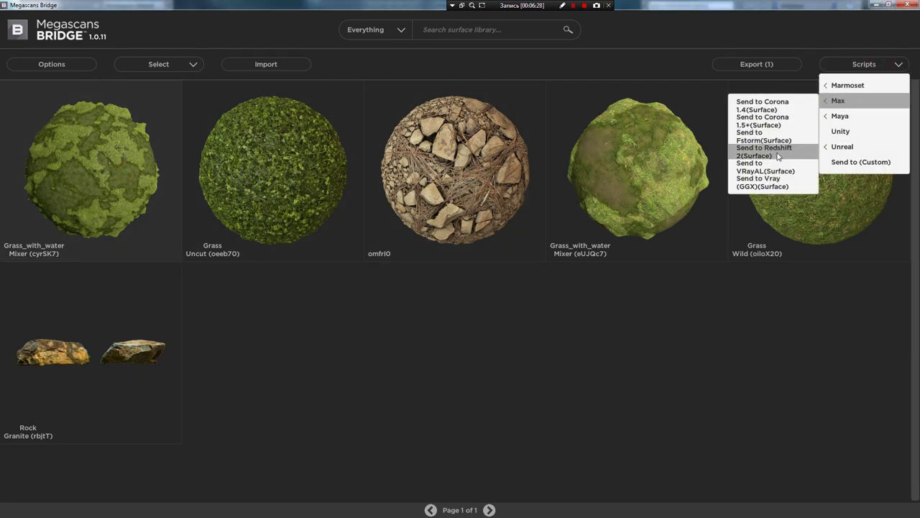
click(772, 182)
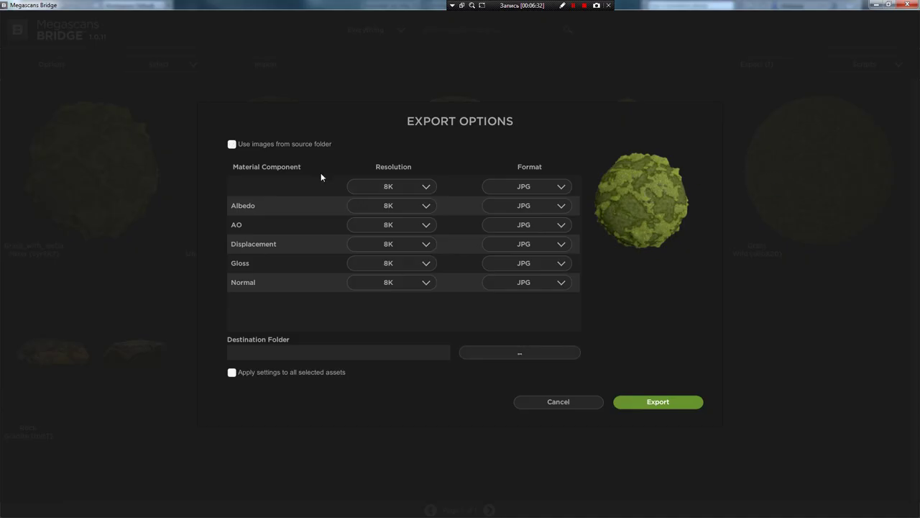
click(634, 405)
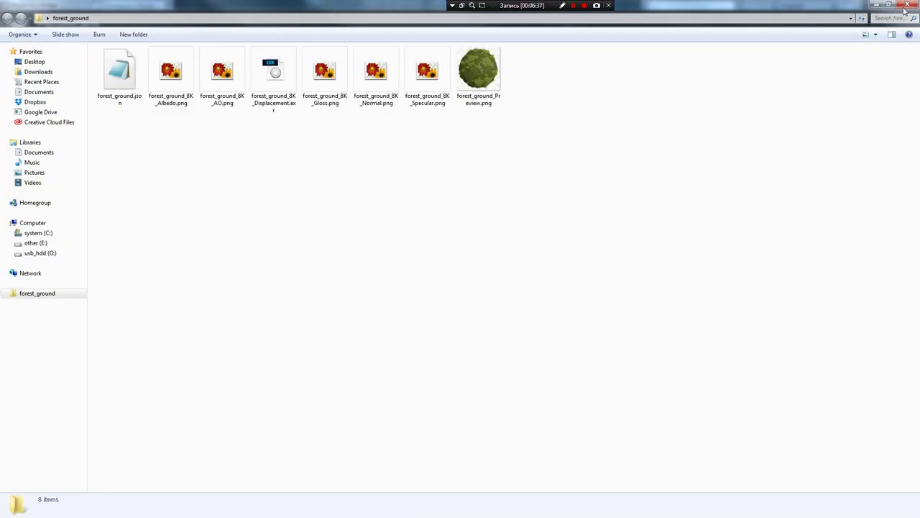
click(903, 6)
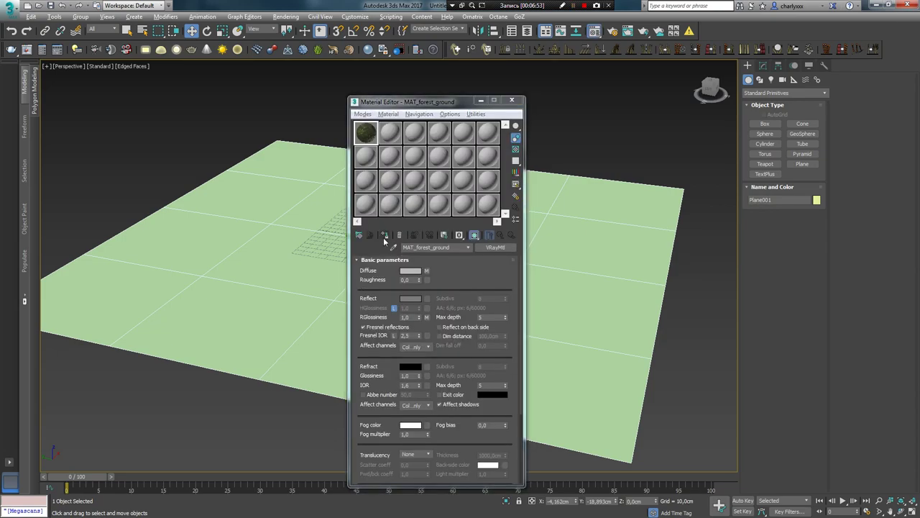
Step: Assign MAT_forest_ground to Plane001 and inspect the mossy textured plane
click(384, 236)
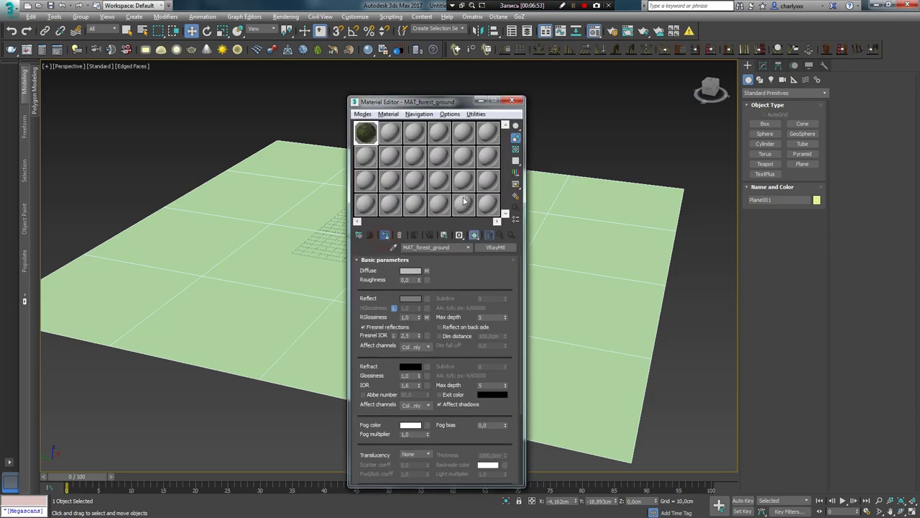
click(519, 101)
alt+middle_drag(428, 240, 418, 221)
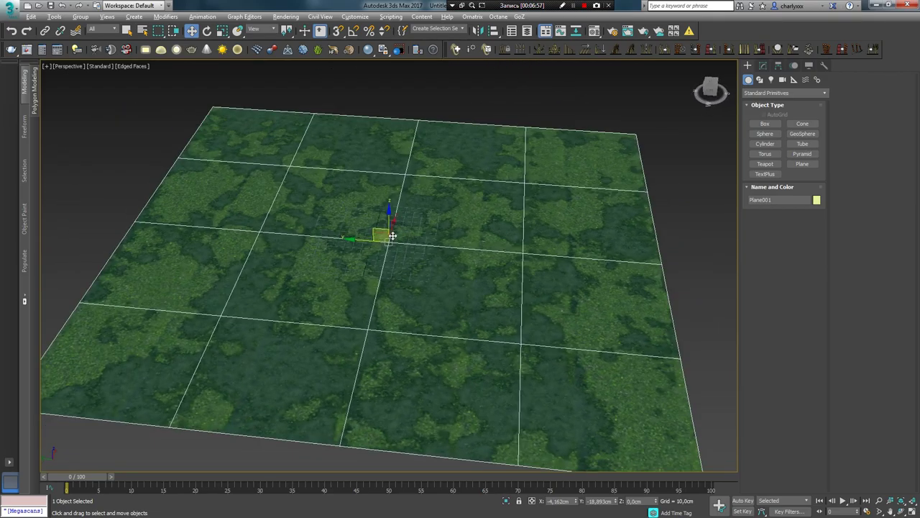
scroll(418, 221, up, 3)
scroll(424, 202, up, 3)
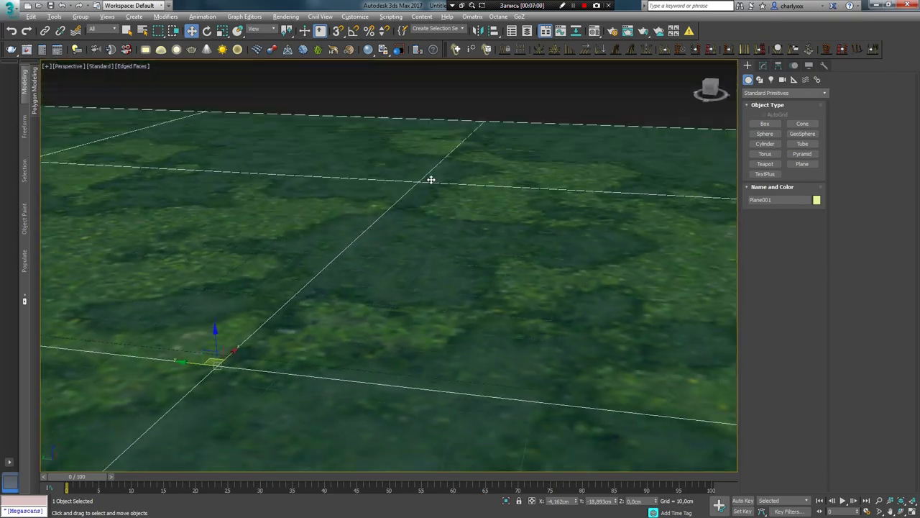
scroll(429, 182, up, 3)
scroll(420, 182, up, 3)
scroll(412, 180, down, 3)
scroll(413, 179, down, 2)
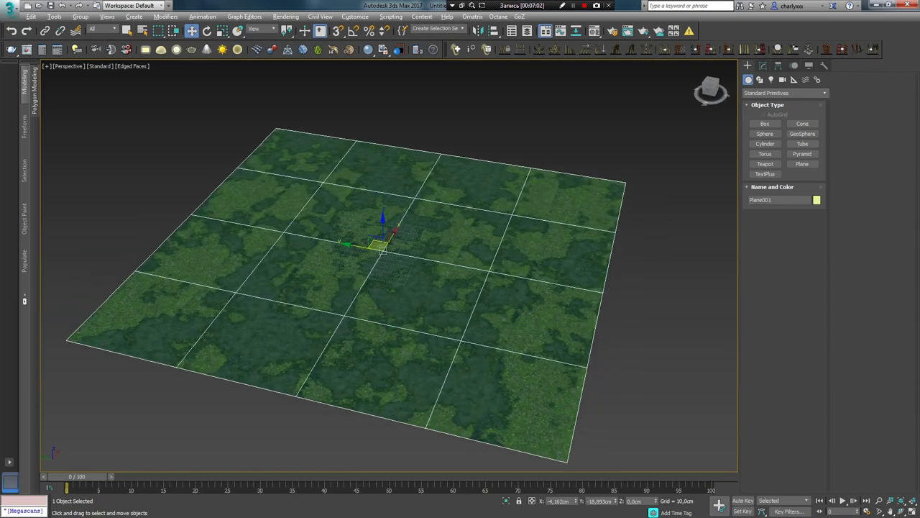
click(529, 143)
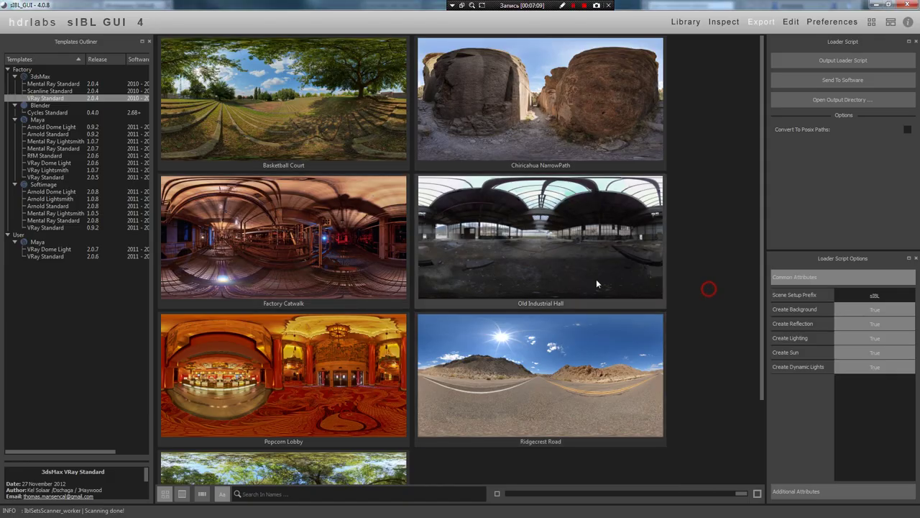
Step: In sIBL GUI, output the Topanga Forest B loader script and copy its folder path
scroll(709, 283, down, 2)
click(284, 412)
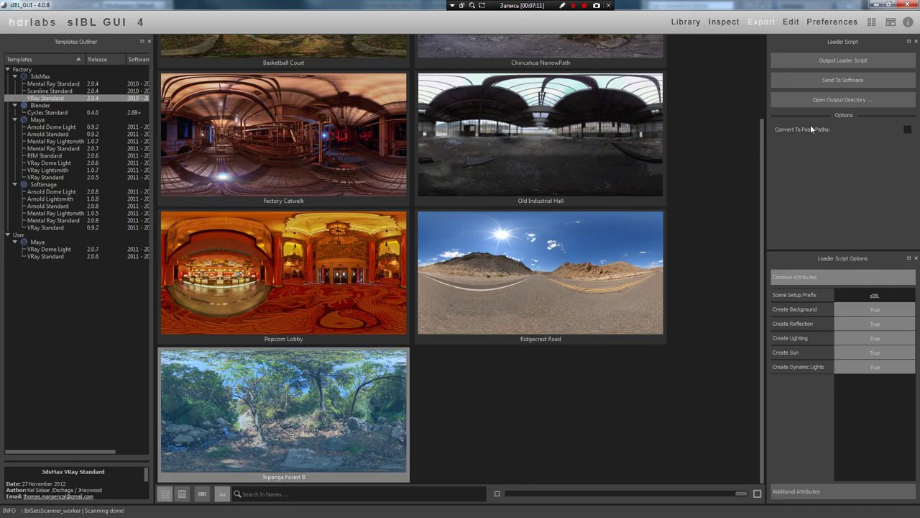
click(838, 62)
click(862, 98)
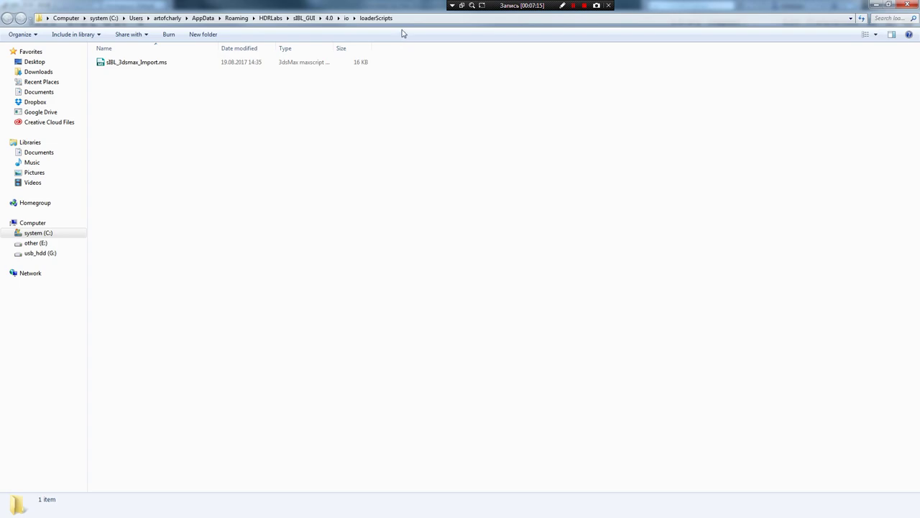
click(404, 17)
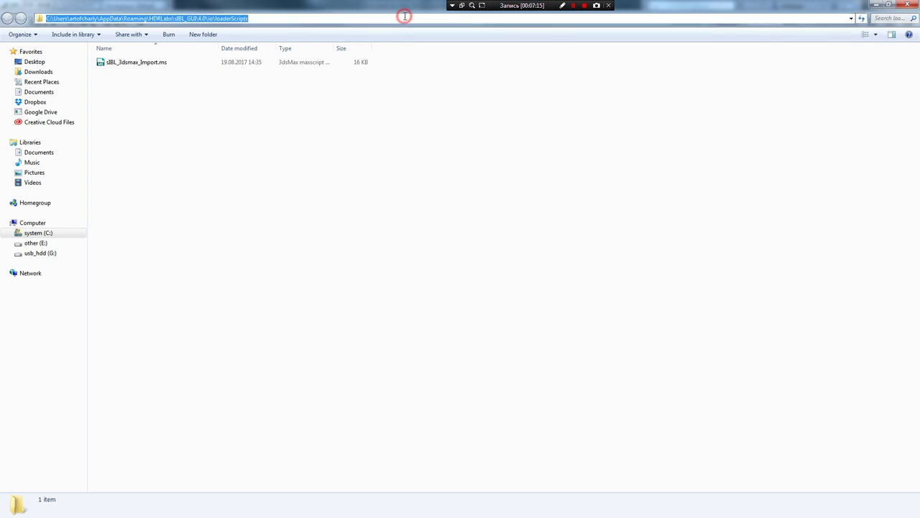
click(900, 10)
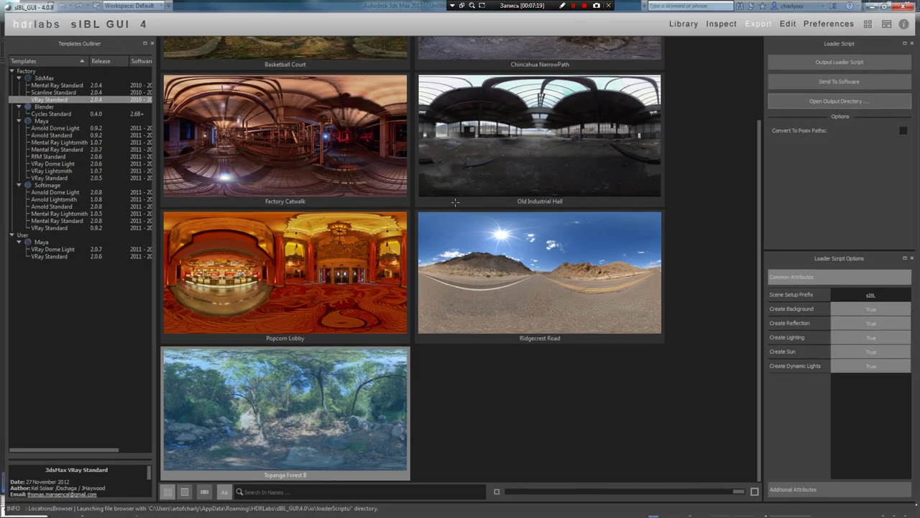
Step: Run sIBL_3dsmax_Import.ms from the pasted loaderScripts folder to load Topanga Forest B lighting
click(911, 5)
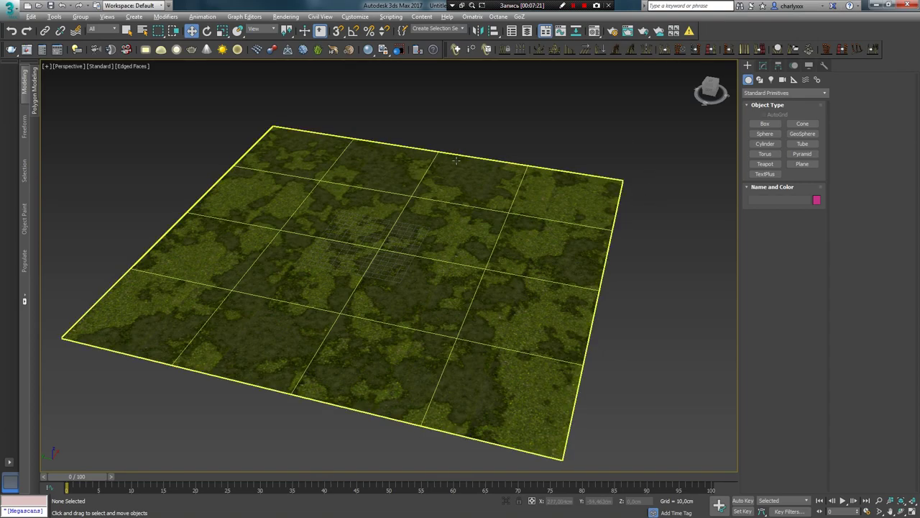
click(389, 16)
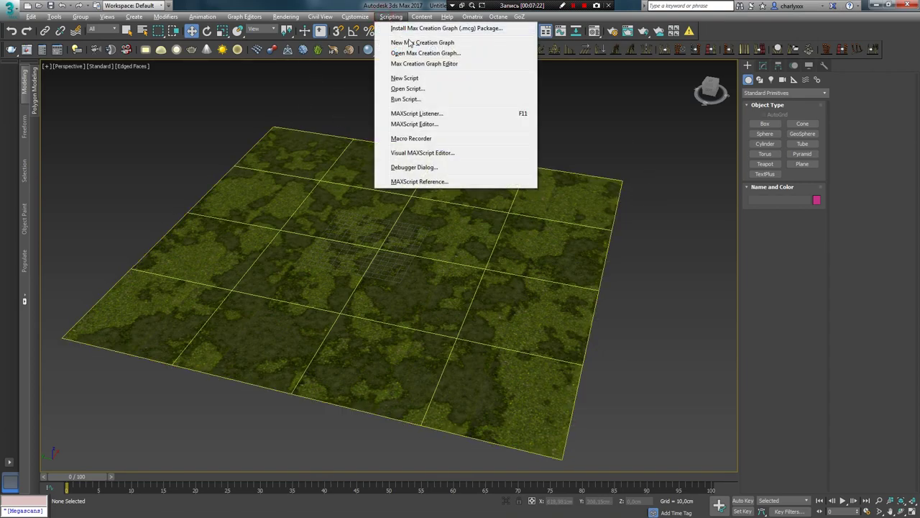
click(407, 99)
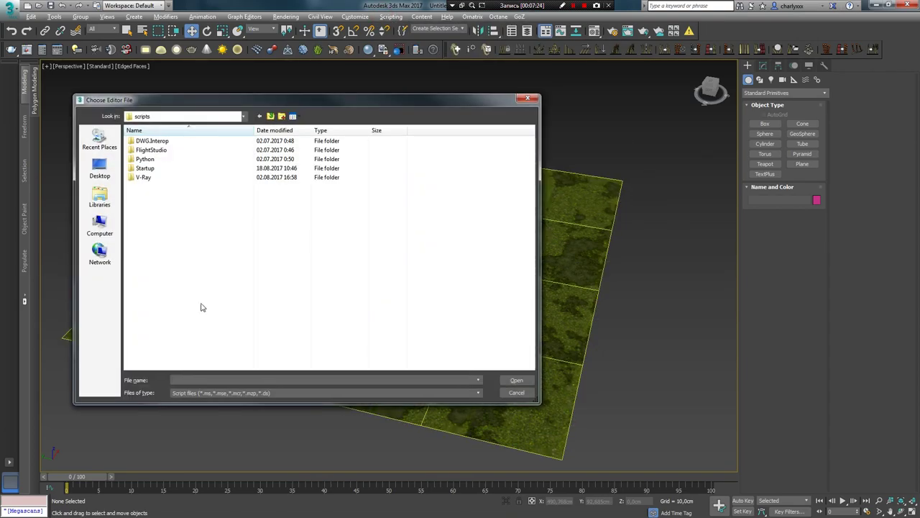
key(ctrl+v)
key(Return)
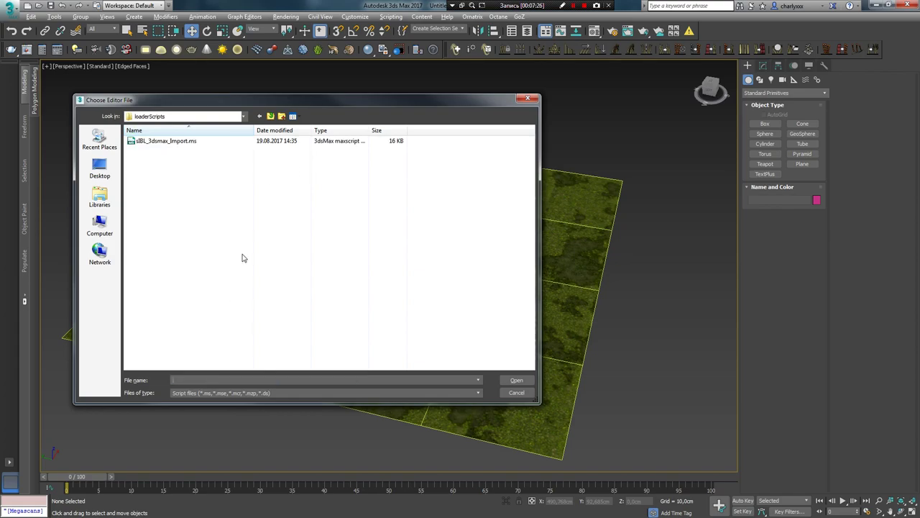
double_click(185, 140)
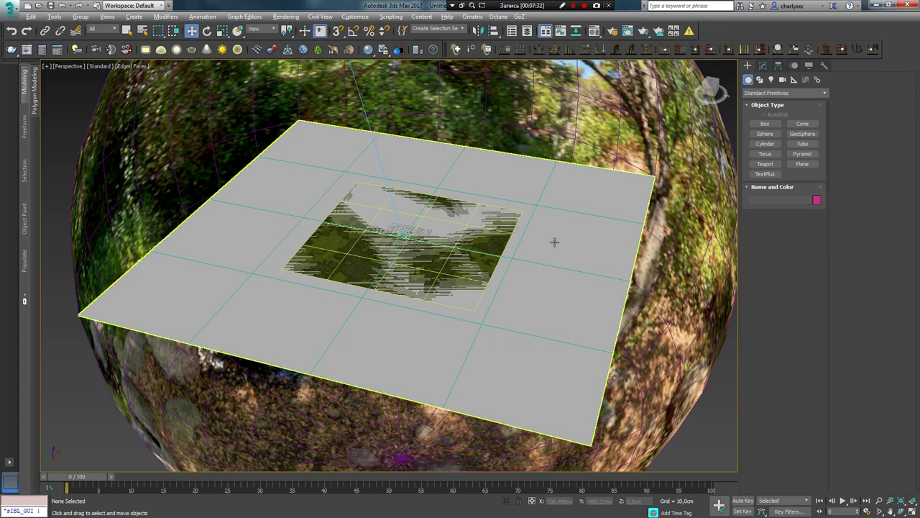
Step: Frame the mossy plane through PhysCamera001 from a lower, closer angle
click(560, 240)
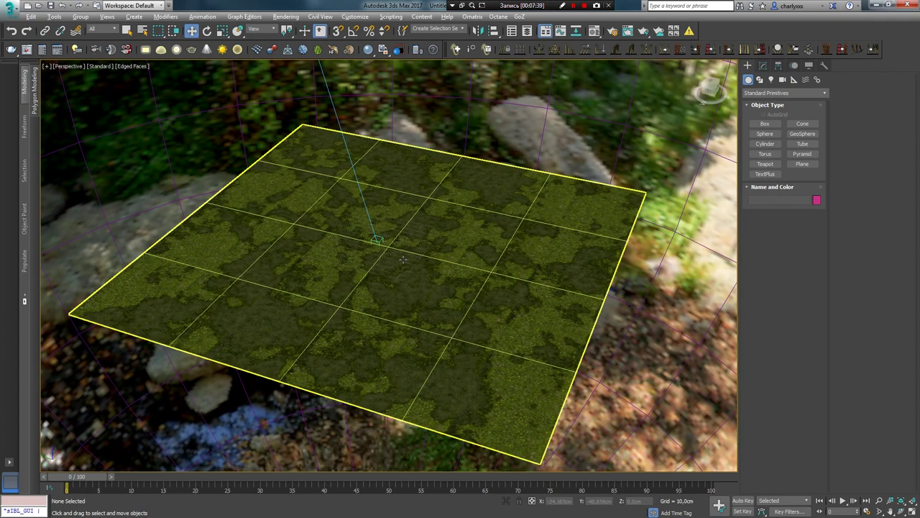
key(ctrl+c)
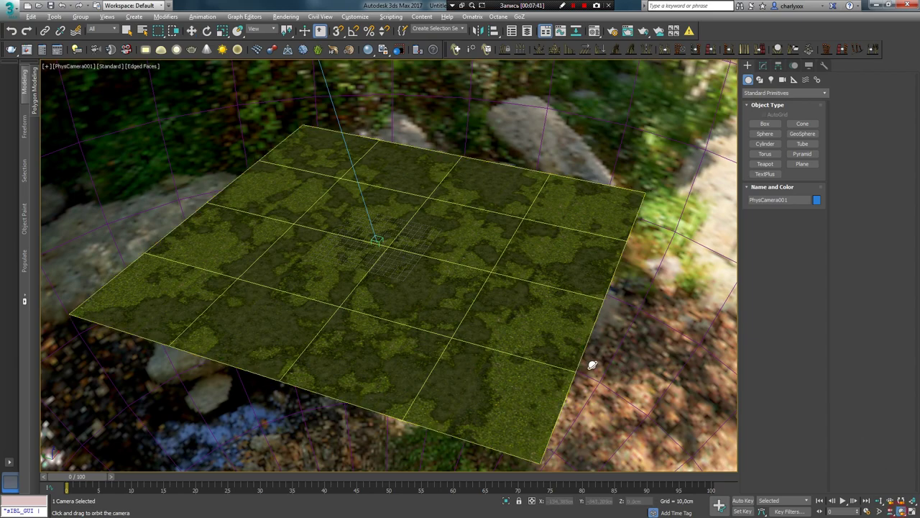
drag(592, 364, 532, 296)
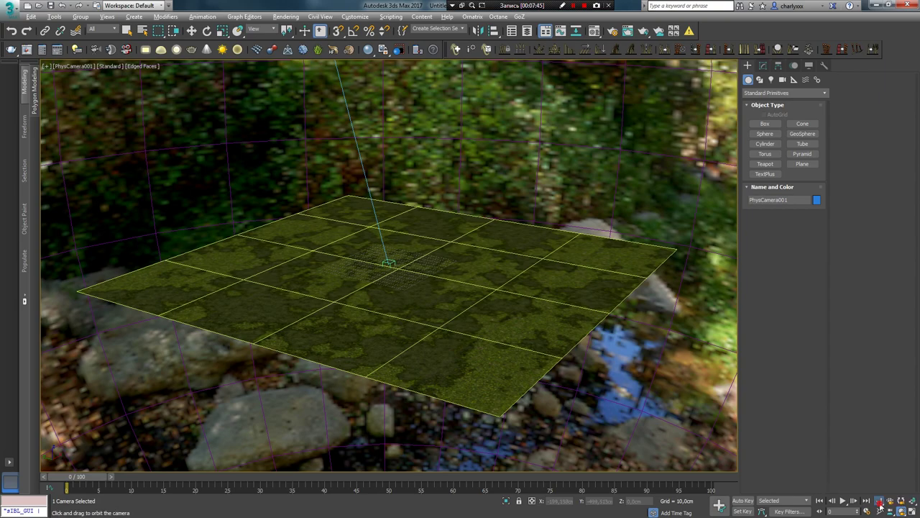
drag(442, 304, 448, 281)
right_click(447, 281)
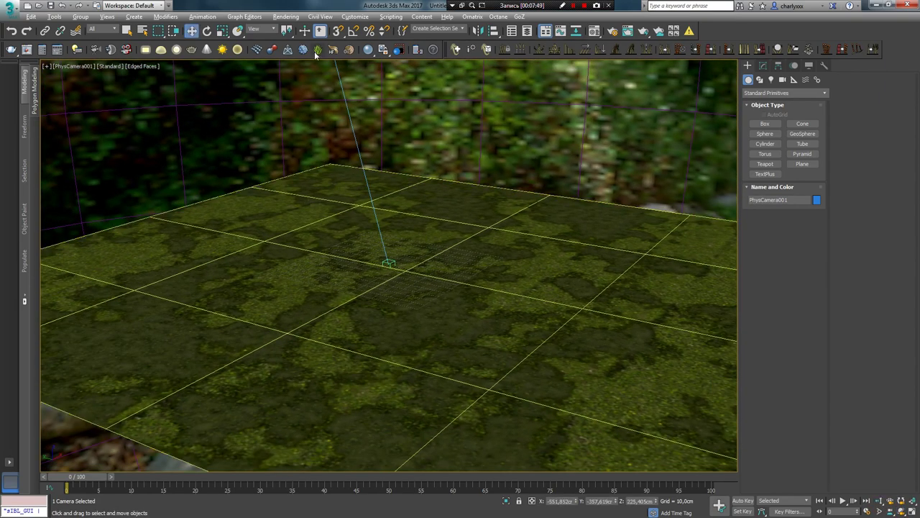
Step: Render the camera view in the V-Ray frame buffer and zoom in to inspect the moss
right_click(472, 176)
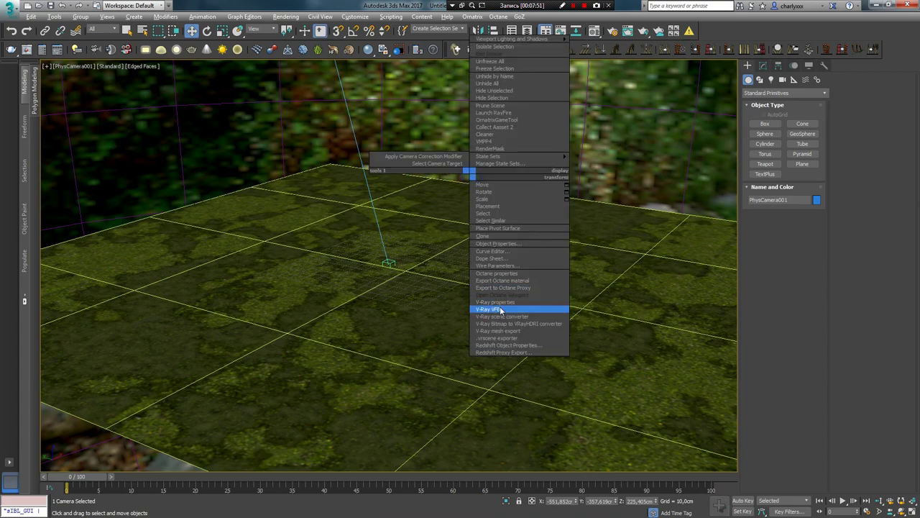
click(492, 309)
drag(454, 101, 294, 86)
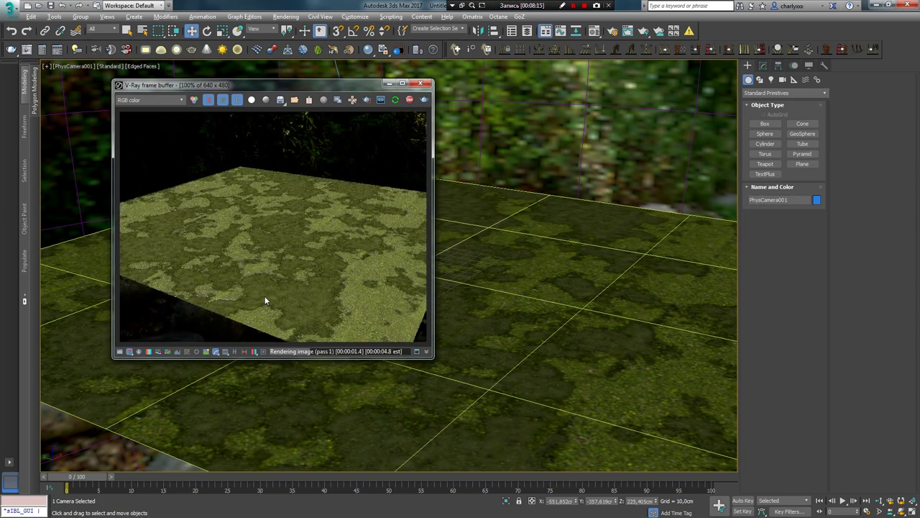
scroll(291, 235, up, 1)
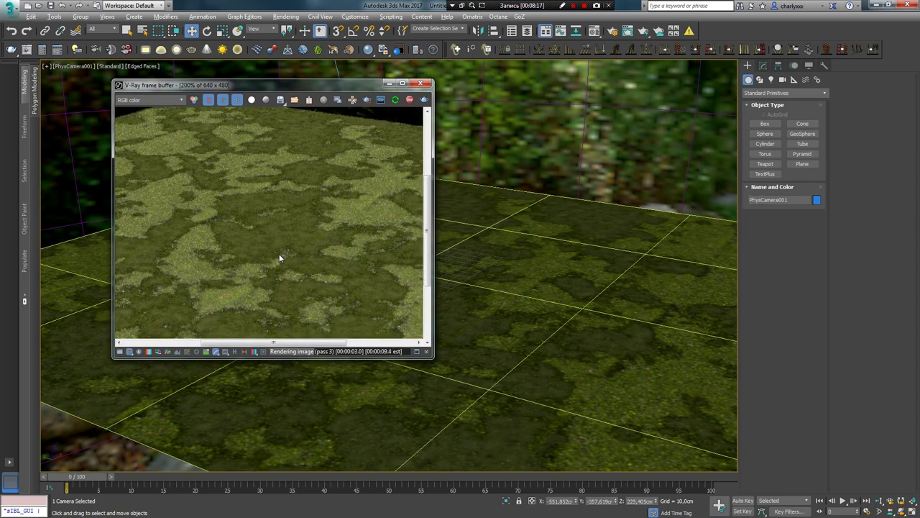
scroll(280, 257, down, 2)
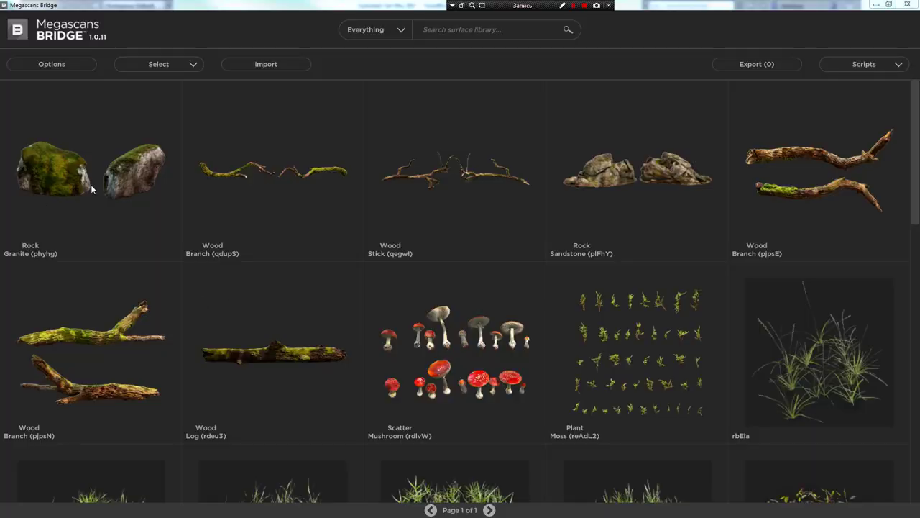
click(864, 64)
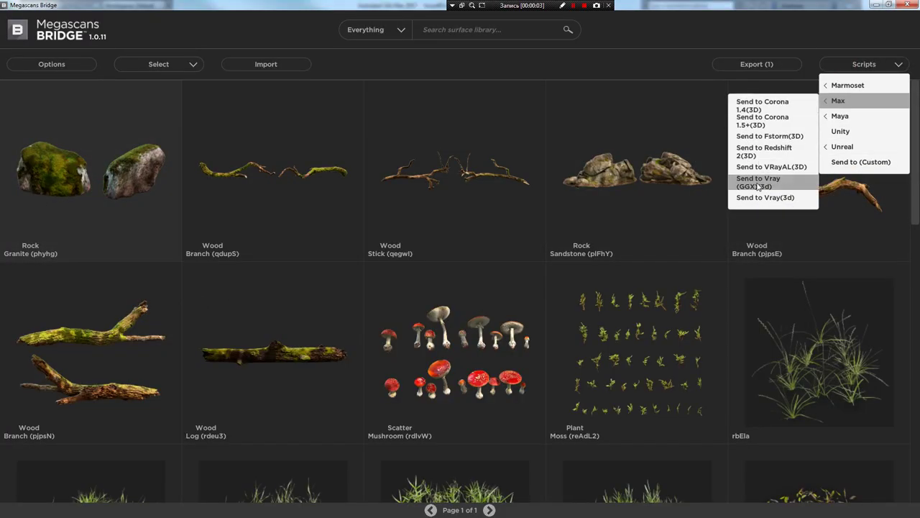
Step: Send the Granite rock to 3ds Max with Send to Vray (GGX)(3D) at high model resolution
click(760, 186)
click(426, 283)
click(427, 284)
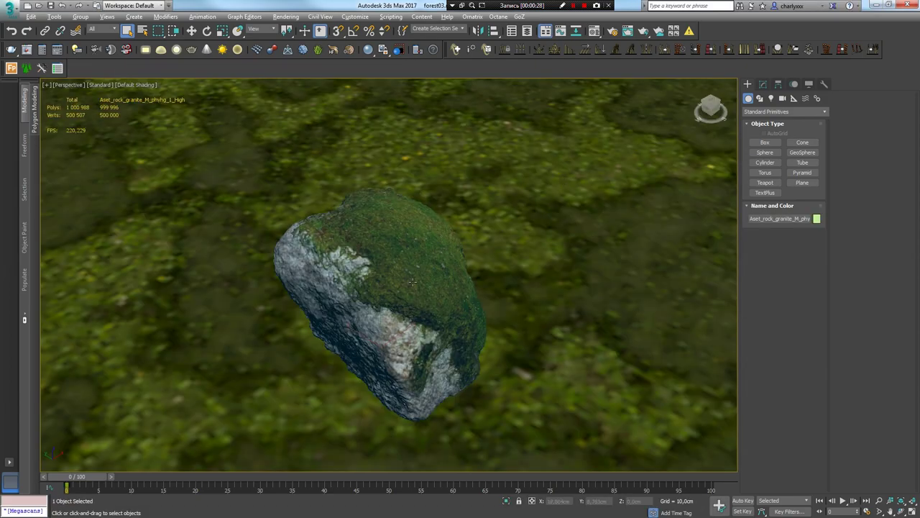
alt+middle_drag(410, 289, 528, 277)
Step: Rotate the Granite rock and place a second copy beside it on the mossy ground
key(w)
right_click(519, 251)
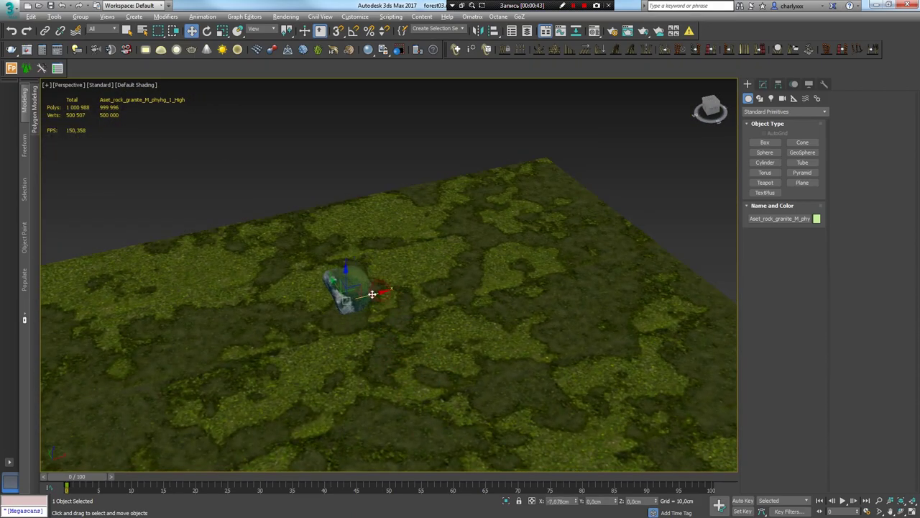
key(e)
key(w)
mouse_move(346, 316)
mouse_down()
mouse_move(374, 302)
mouse_move(431, 297)
mouse_move(403, 289)
mouse_up()
click(462, 304)
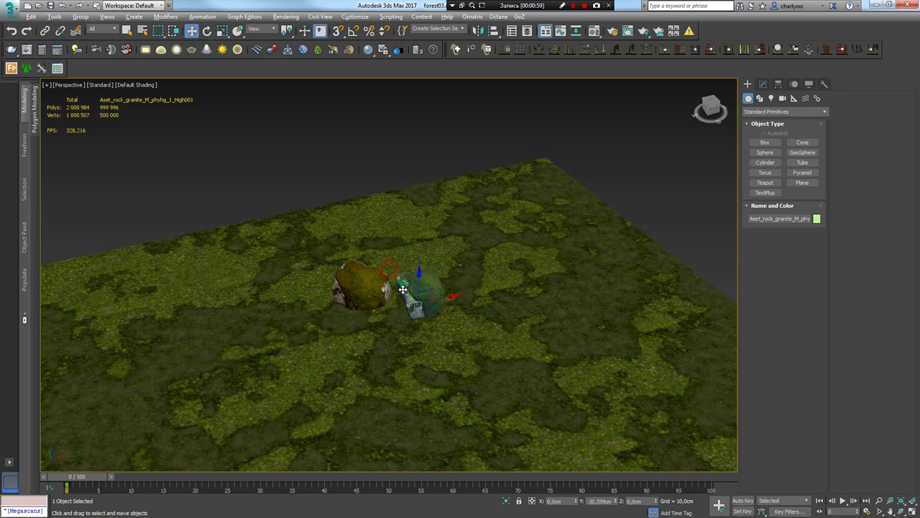
alt+middle_drag(403, 289, 402, 316)
key(ctrl+c)
key(e)
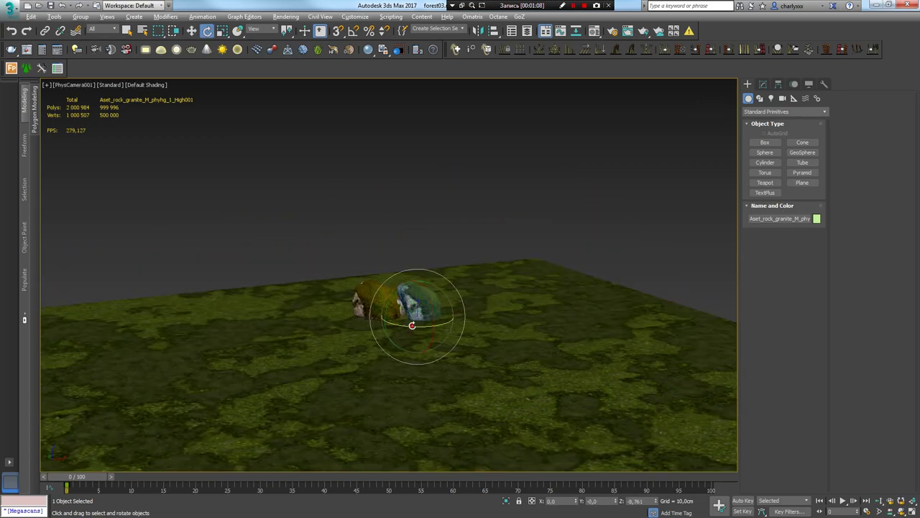
click(487, 216)
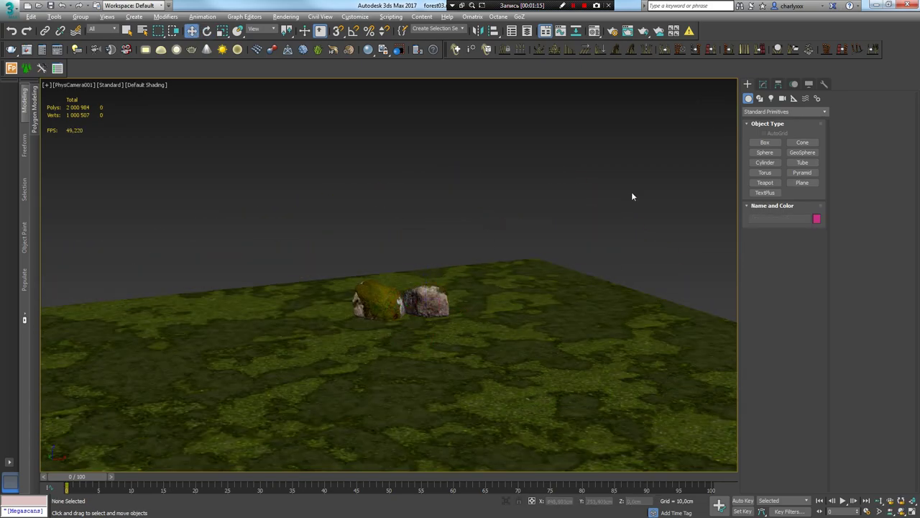
click(867, 69)
mouse_move(838, 101)
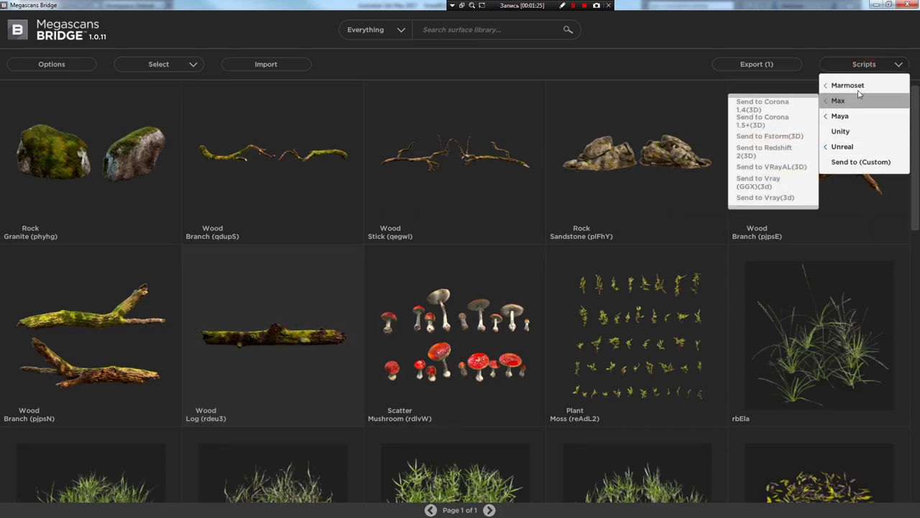
Step: Send the Log (rdeu3) from Bridge into 3ds Max via Send to Vray(3d) and accept the FBX import
click(750, 181)
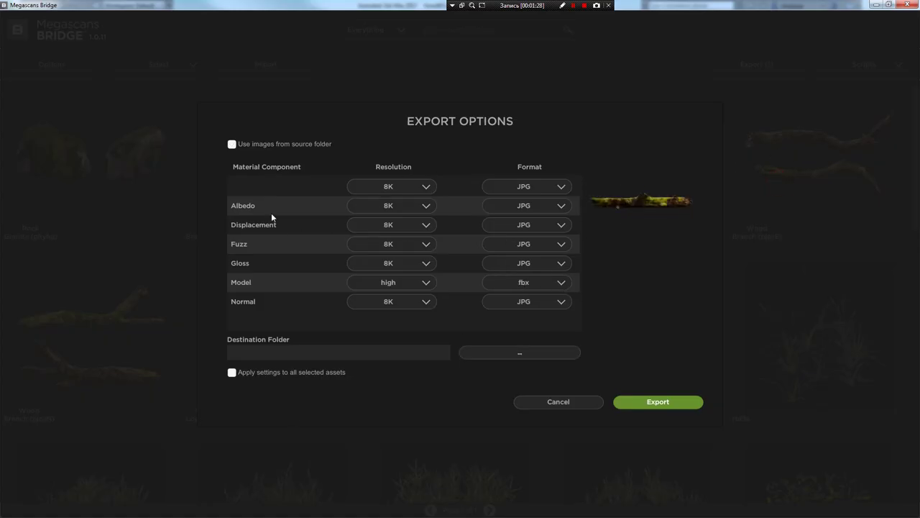
click(656, 399)
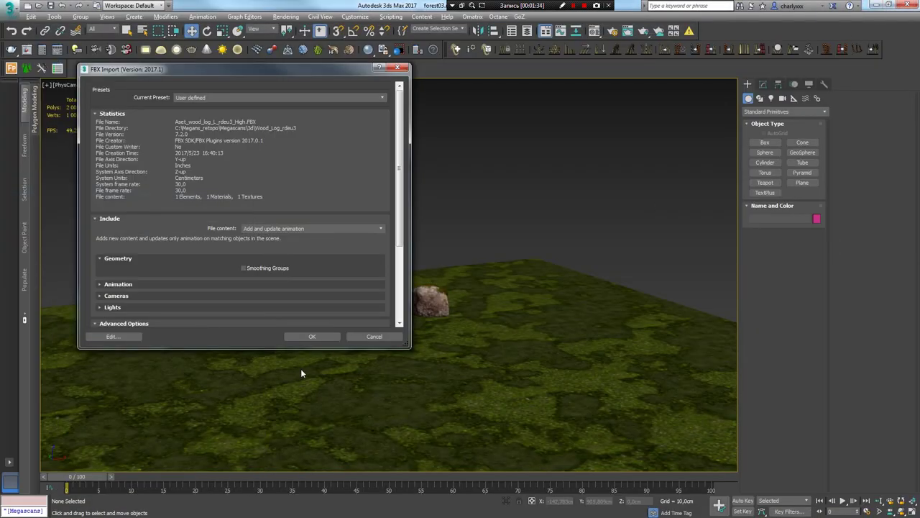
click(312, 336)
Step: Rotate the log and lay it across the mossy ground beside the rocks
drag(427, 359, 466, 361)
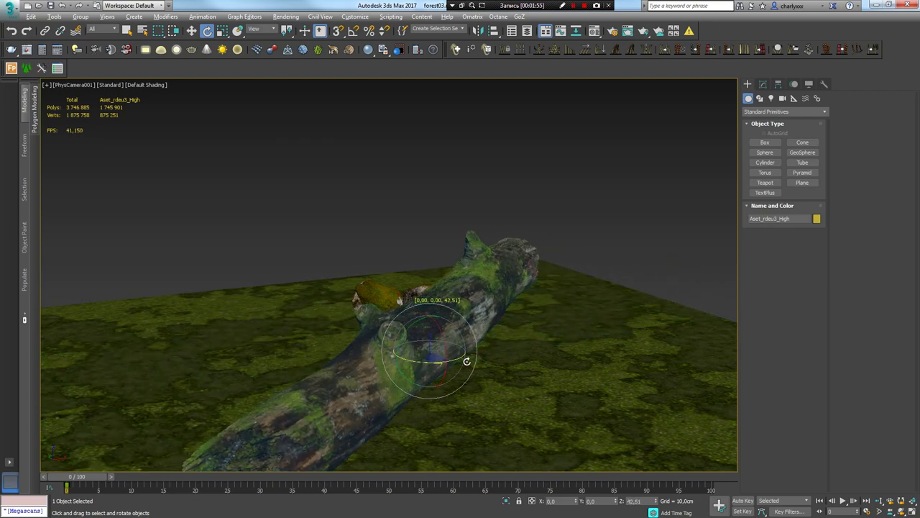
key(w)
mouse_move(450, 365)
mouse_down()
mouse_move(247, 353)
mouse_move(322, 315)
mouse_move(305, 298)
mouse_up()
click(481, 374)
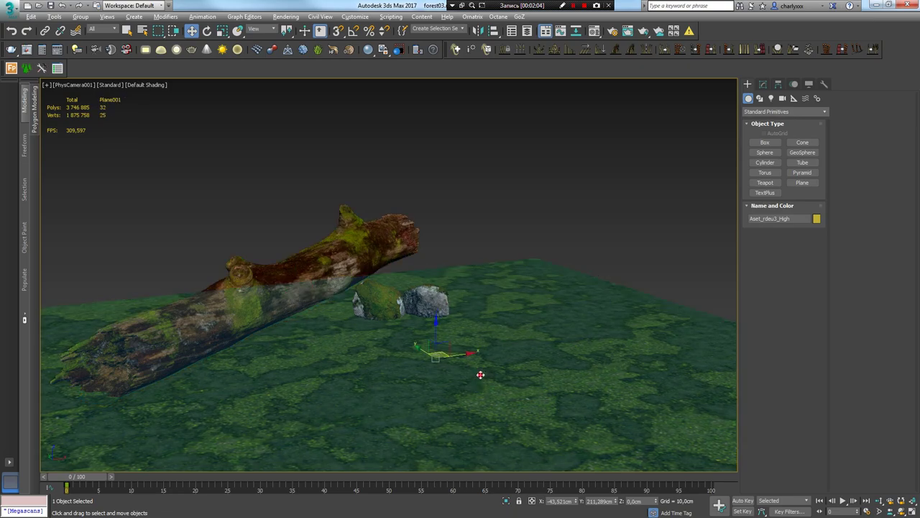
click(425, 184)
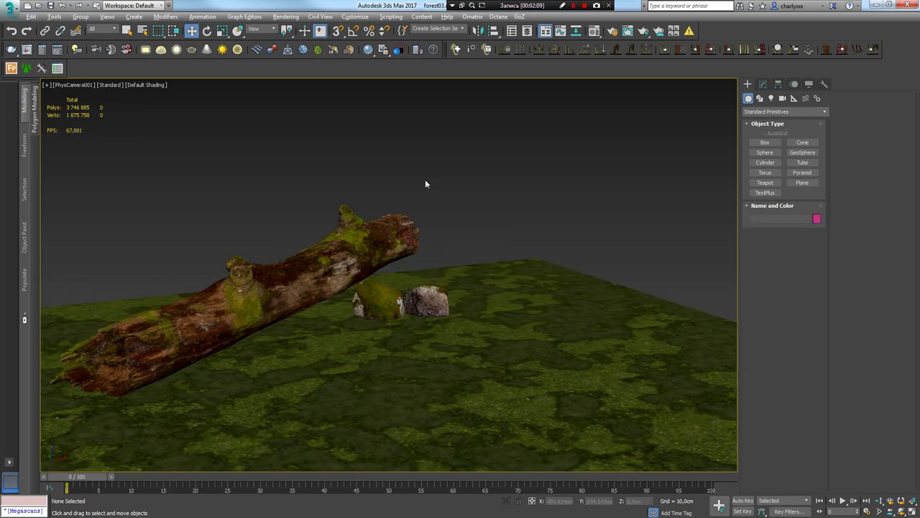
drag(359, 252, 386, 283)
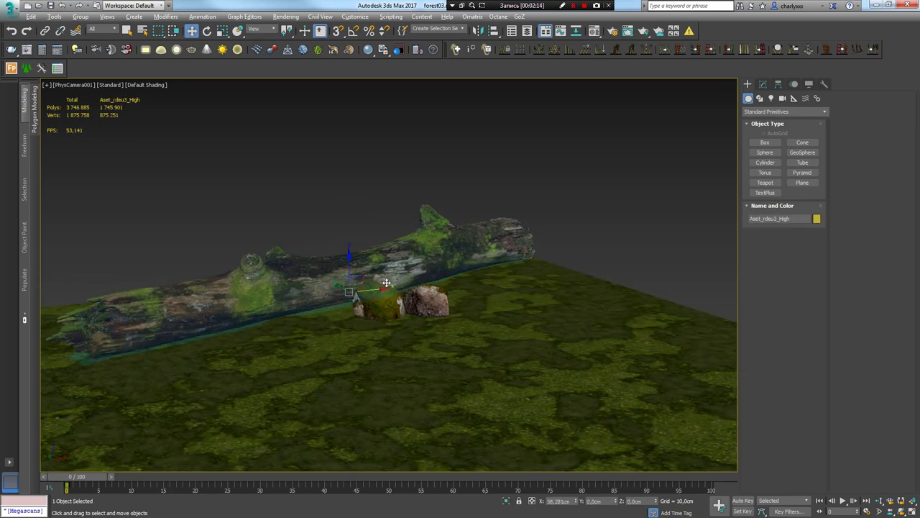
click(608, 242)
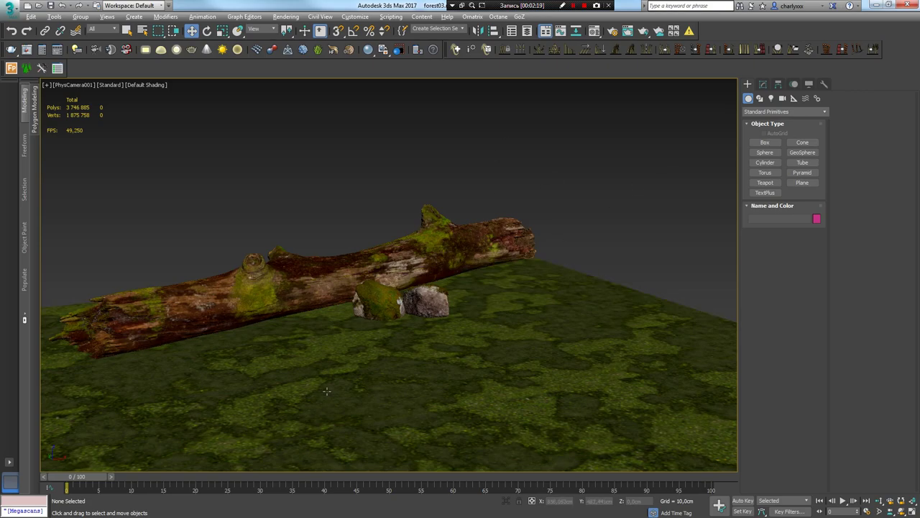
click(24, 509)
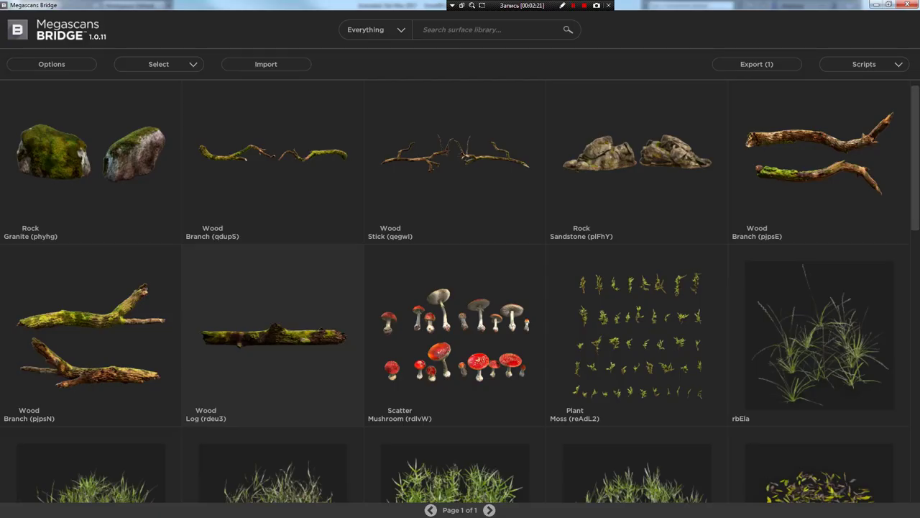
Step: Import the Sandstone rock (plFhY) into 3ds Max via Send to Vray(3d) and the FBX import
click(898, 61)
click(771, 169)
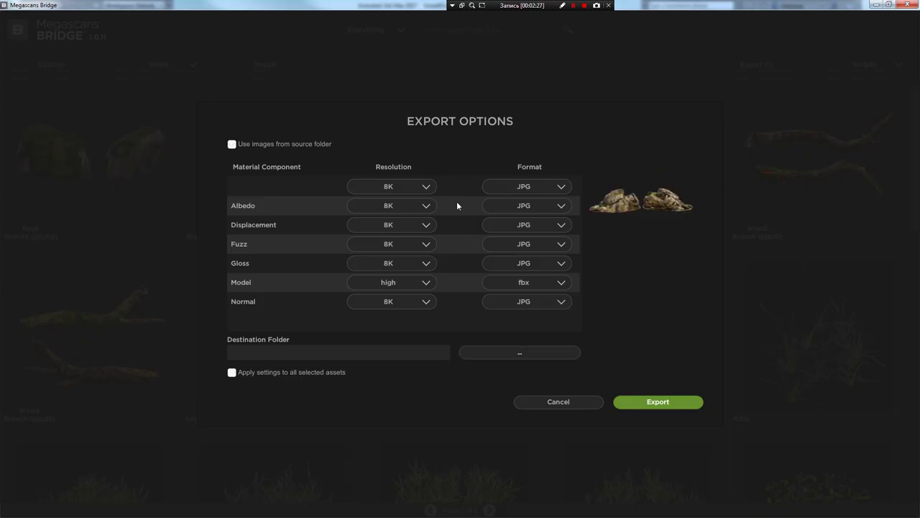
click(617, 399)
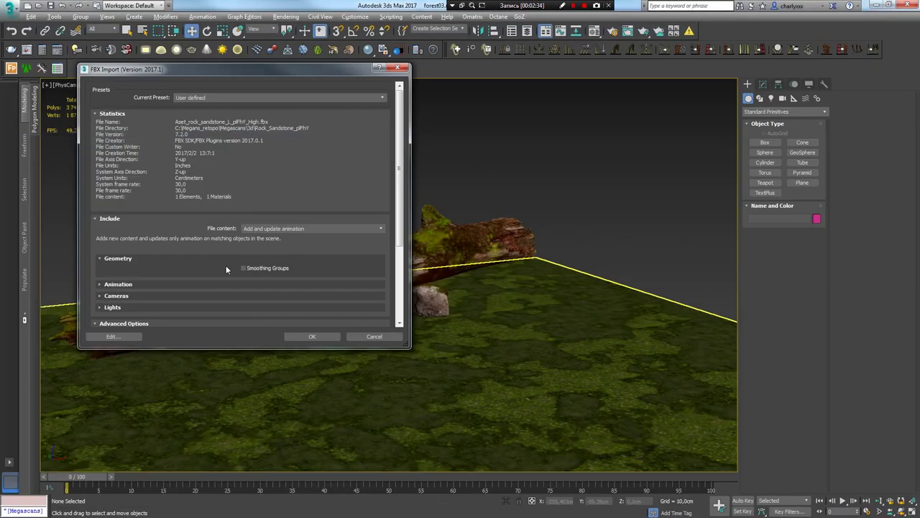
click(312, 336)
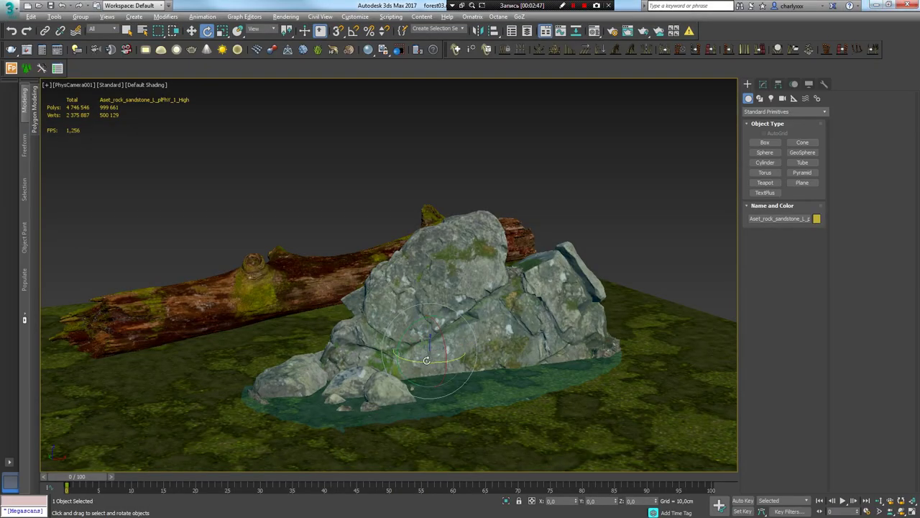
Step: Rotate and scale the sandstone rock, then clone it behind the log's left end
drag(426, 360, 440, 340)
key(r)
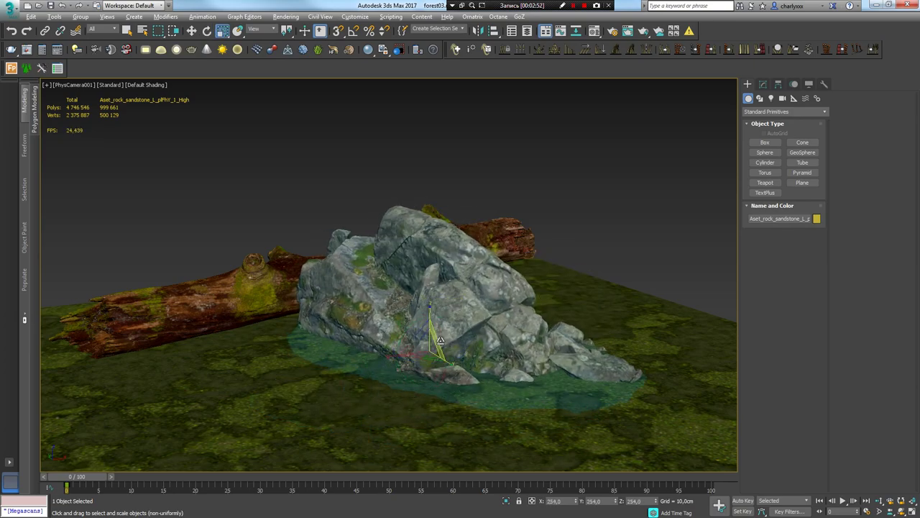
mouse_move(454, 347)
mouse_down()
mouse_move(516, 313)
mouse_move(381, 253)
mouse_up()
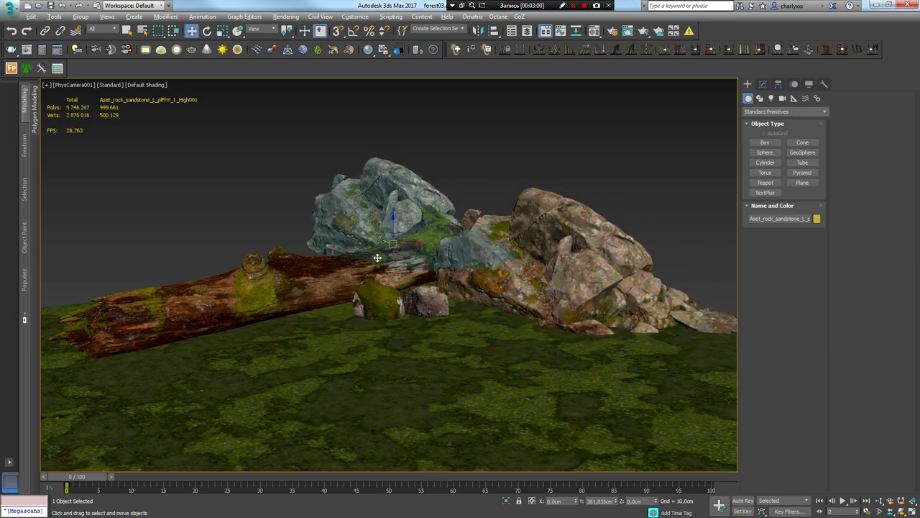
click(461, 302)
key(e)
drag(448, 248, 444, 241)
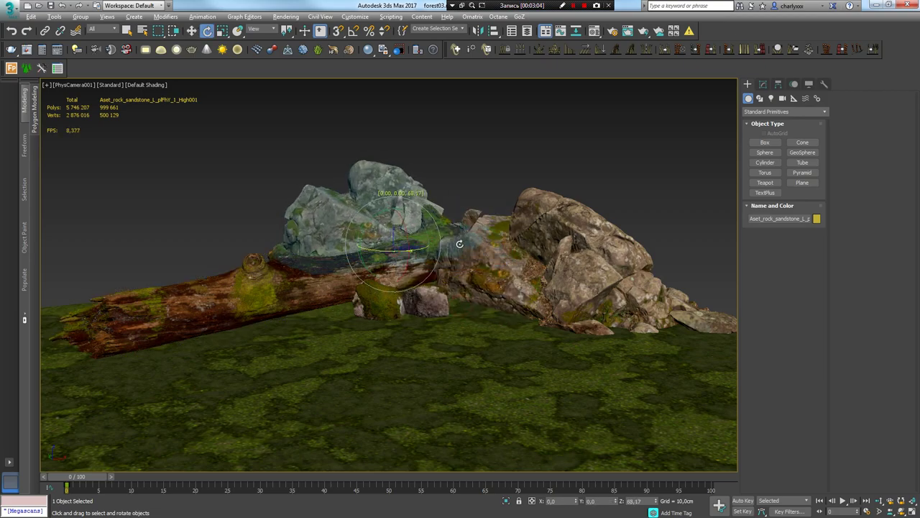
key(w)
mouse_move(374, 252)
mouse_down()
mouse_move(267, 267)
mouse_move(207, 257)
mouse_move(244, 286)
mouse_move(435, 277)
mouse_up()
key(e)
key(w)
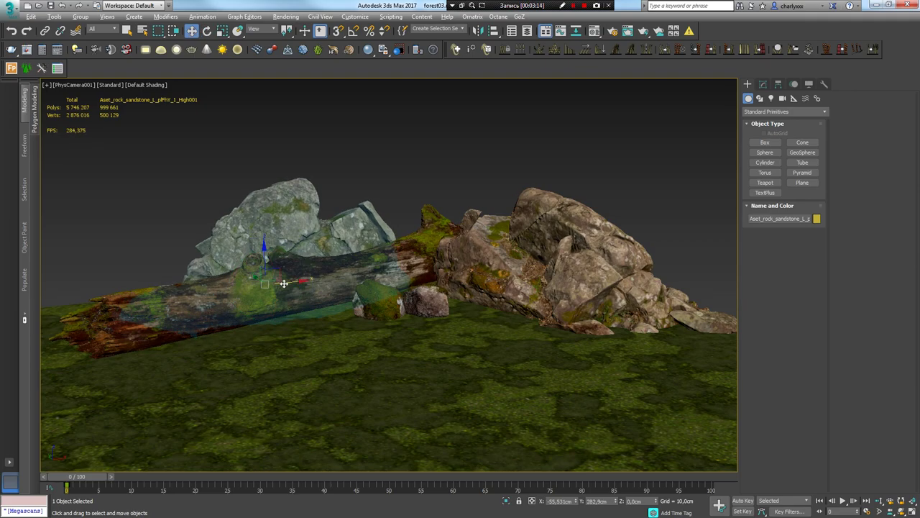
drag(263, 257, 175, 257)
click(337, 214)
Step: Clone the small granite rock and move the copy to the right-hand rocks
middle_drag(381, 256, 379, 288)
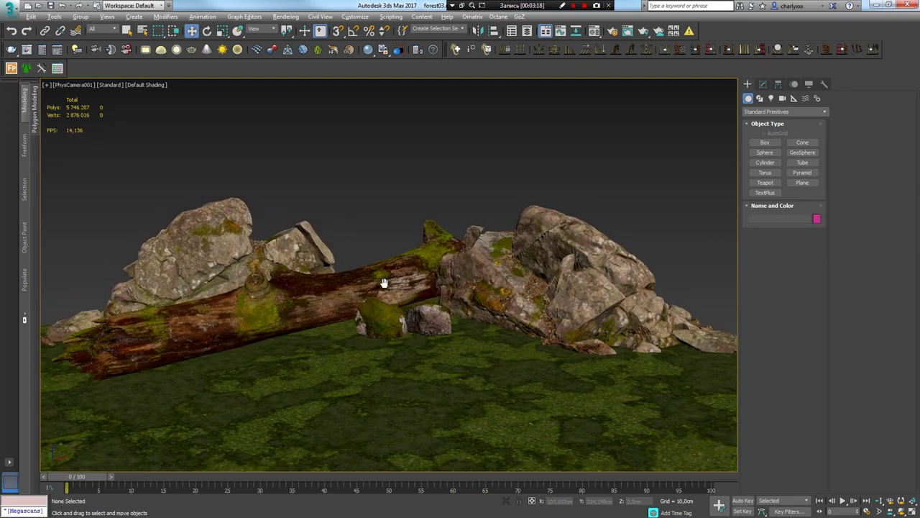
mouse_move(428, 329)
shift+mouse_down()
mouse_move(528, 344)
mouse_move(343, 336)
shift+mouse_up()
click(463, 304)
key(e)
drag(517, 372, 661, 356)
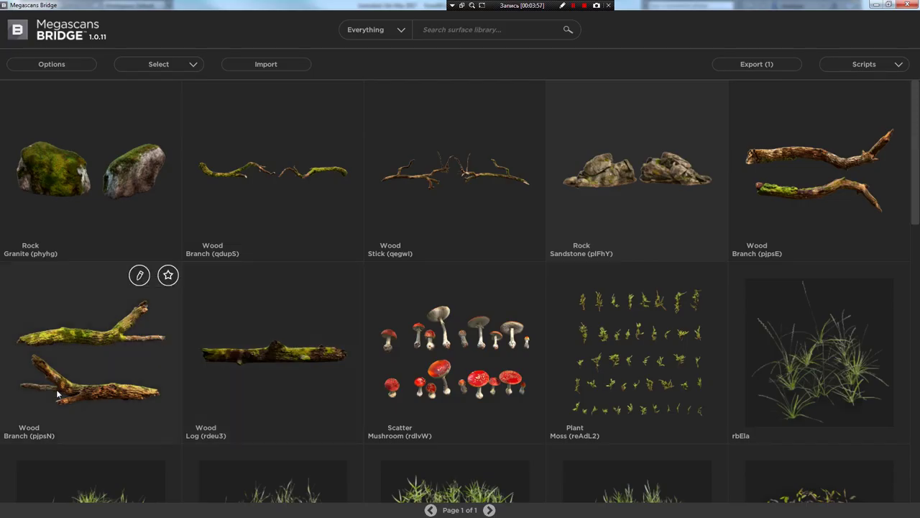
Step: Send the wood branch (pjpsN) into the scene, move it toward the log and shrink it
click(892, 67)
mouse_move(838, 100)
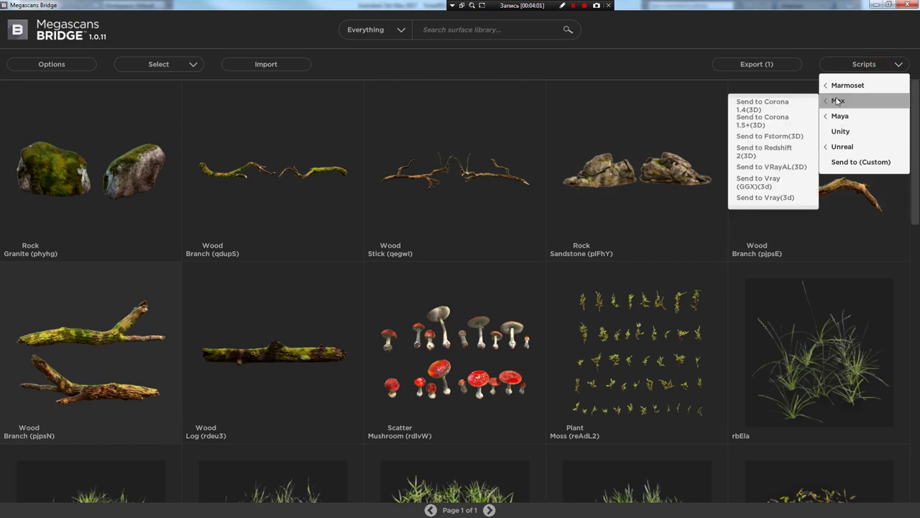
click(771, 196)
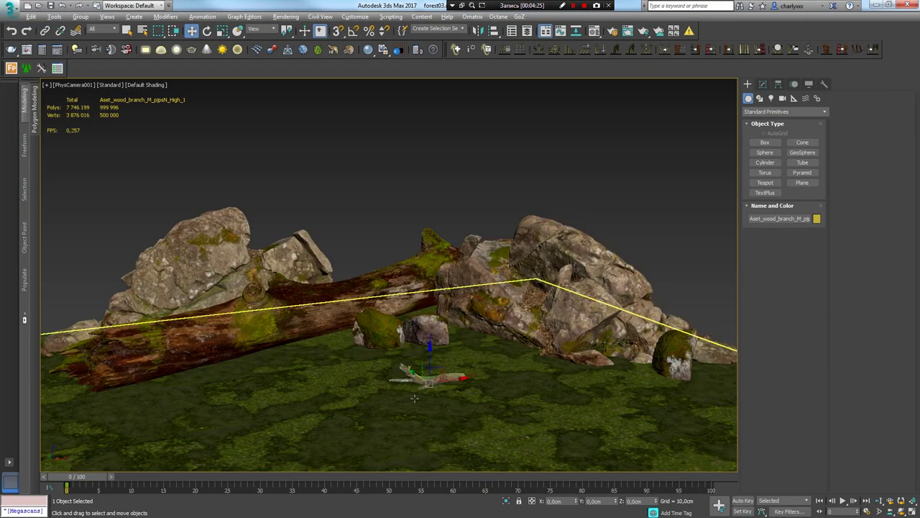
mouse_move(414, 398)
mouse_down()
mouse_move(288, 372)
mouse_move(289, 392)
mouse_up()
key(r)
key(w)
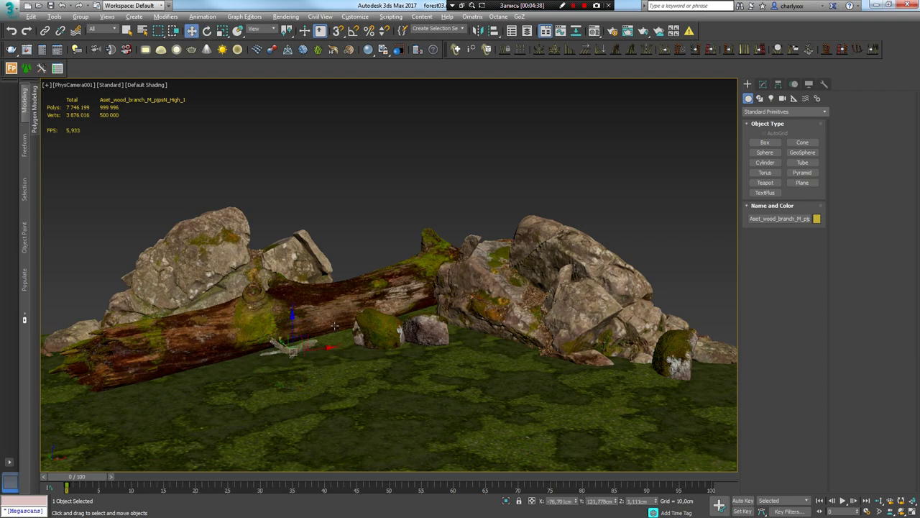
Step: Clone a second branch before the log, rotate it, and start a V-Ray render
shift+drag(340, 363, 316, 360)
key(Return)
key(e)
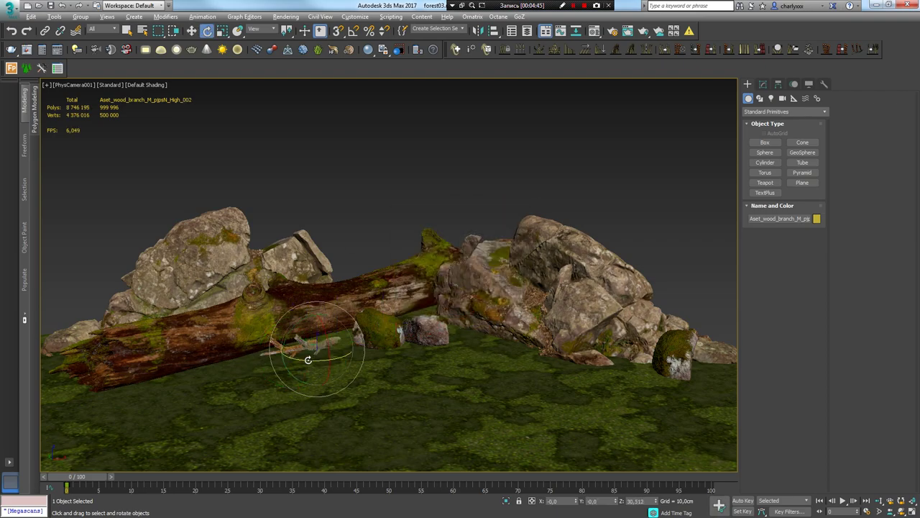
key(w)
click(251, 386)
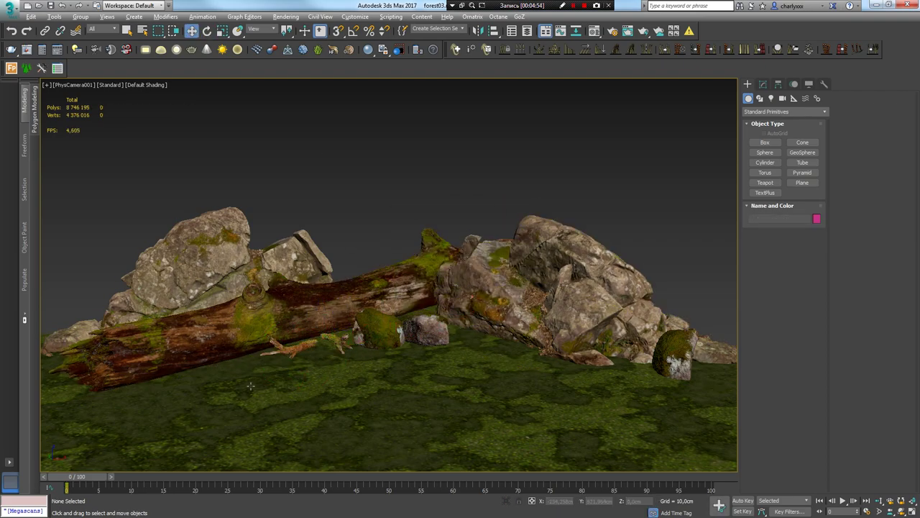
right_click(396, 142)
click(432, 281)
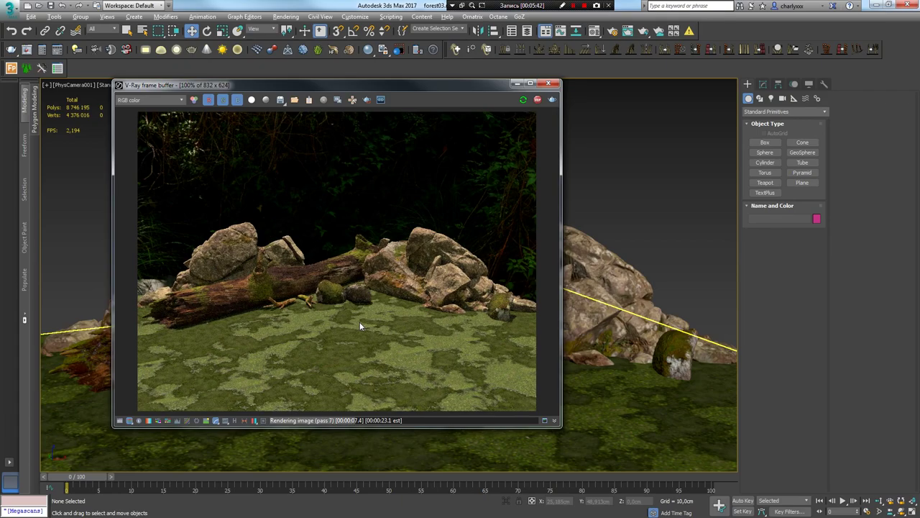
Step: Inspect the V-Ray render of rocks, log and branches, stop it, and close the frame buffer
scroll(360, 321, up, 2)
scroll(392, 257, down, 2)
click(537, 100)
click(550, 85)
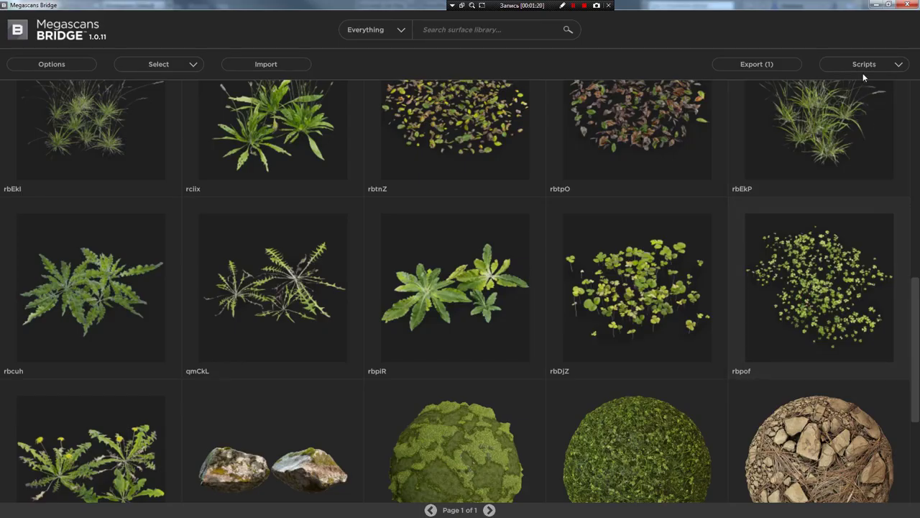
click(863, 68)
mouse_move(838, 101)
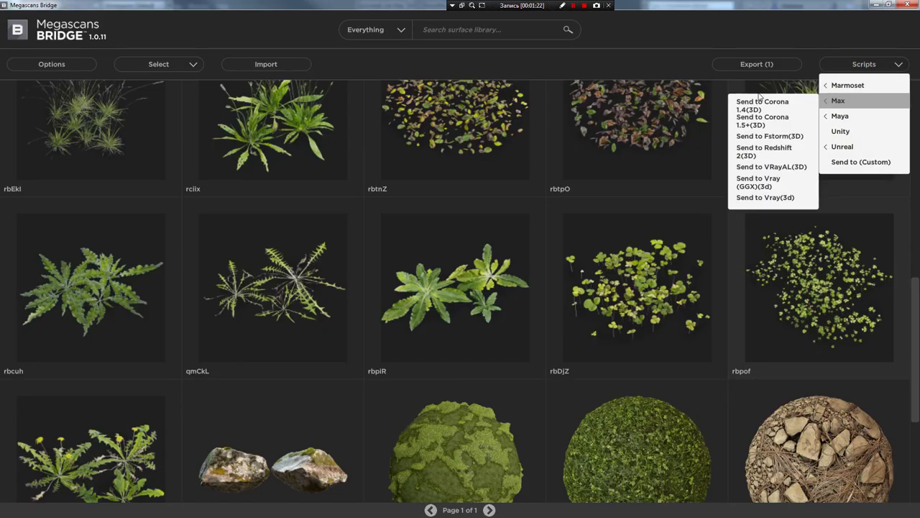
Step: Import the Megascans grass plant via Send to Vray(3d) and place it on the ground beside the log
click(769, 178)
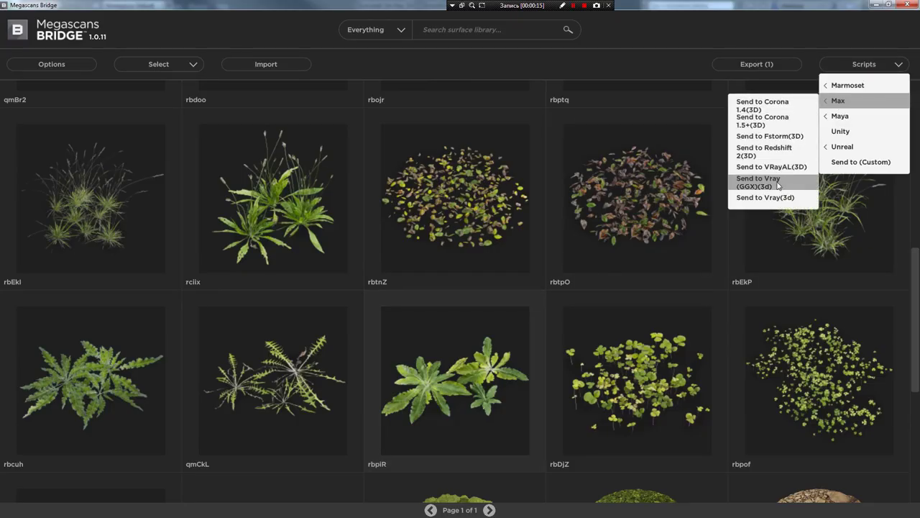
click(776, 182)
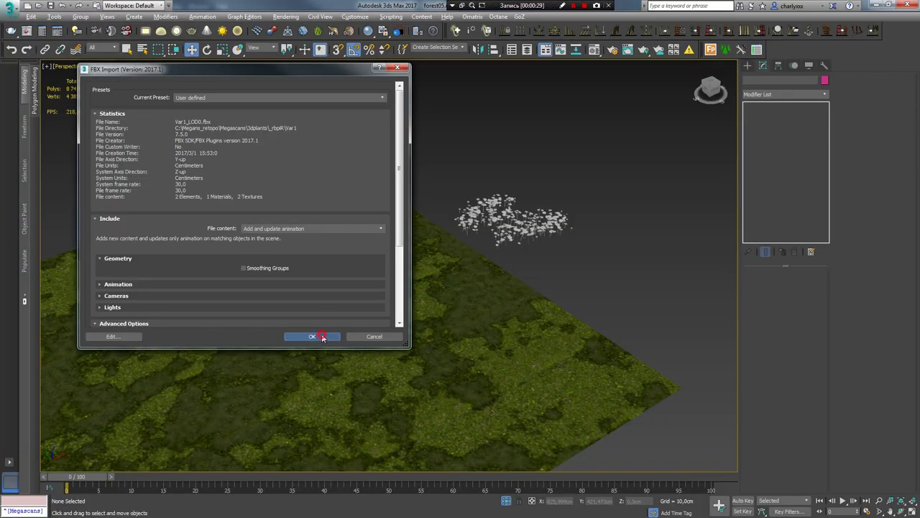
click(323, 338)
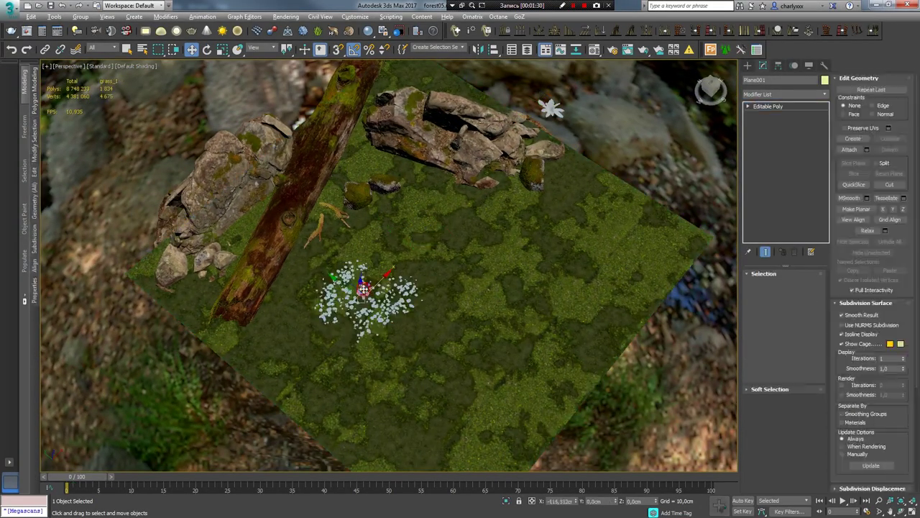
drag(363, 295, 653, 162)
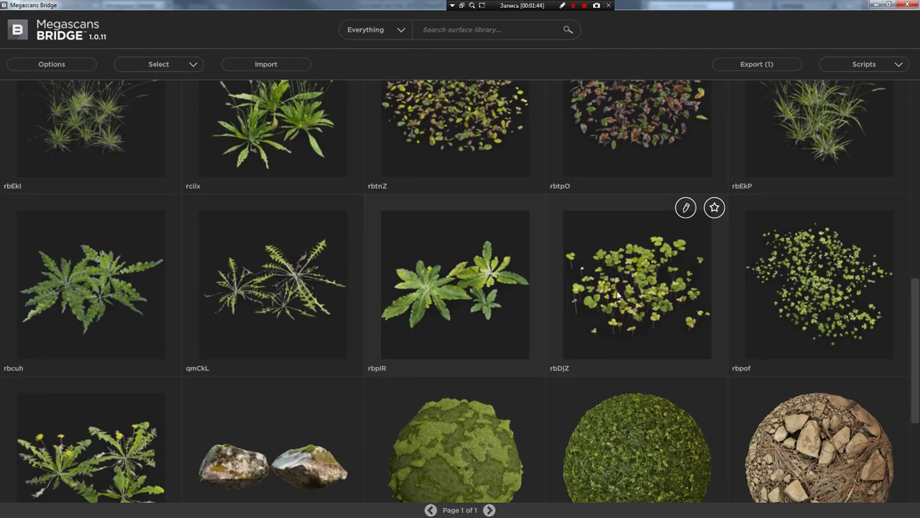
Step: Export the grass clump to 3ds Max using source-folder images, then select the flower and tall grass objects
scroll(627, 295, up, 3)
scroll(578, 316, up, 2)
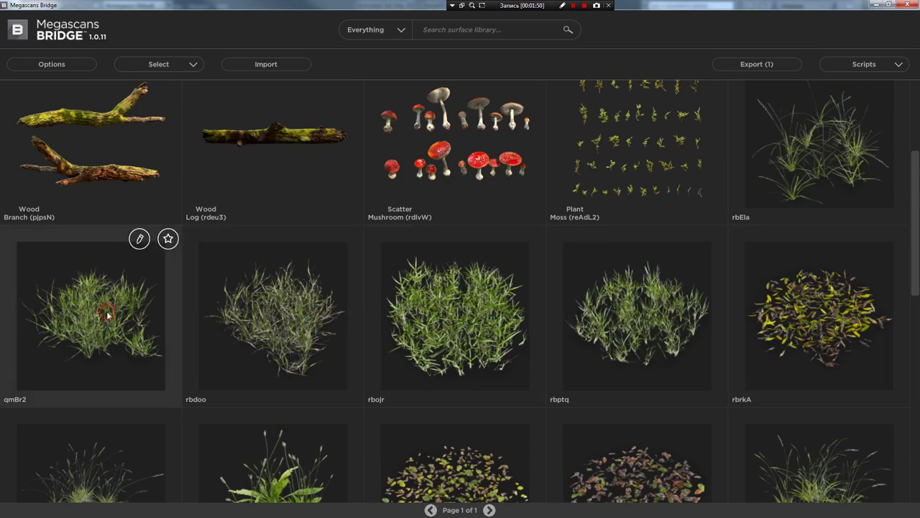
click(865, 64)
click(776, 179)
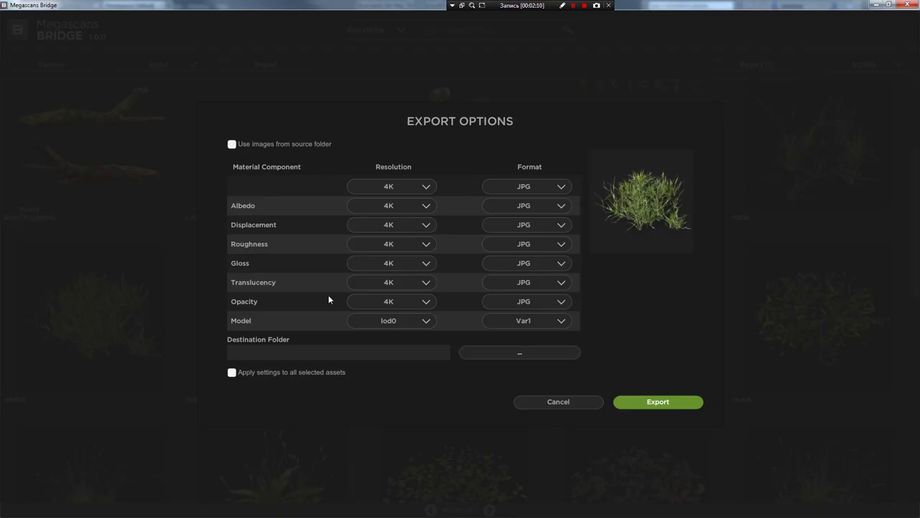
click(265, 145)
click(640, 402)
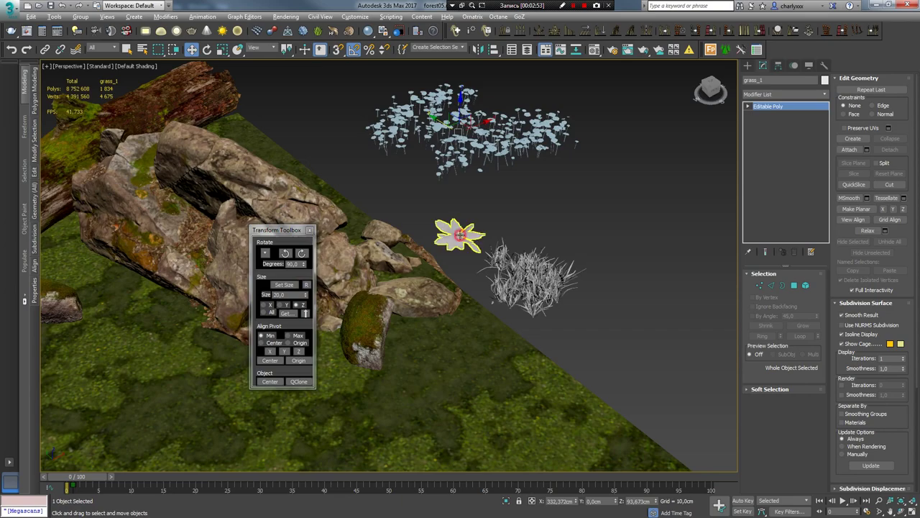
click(459, 234)
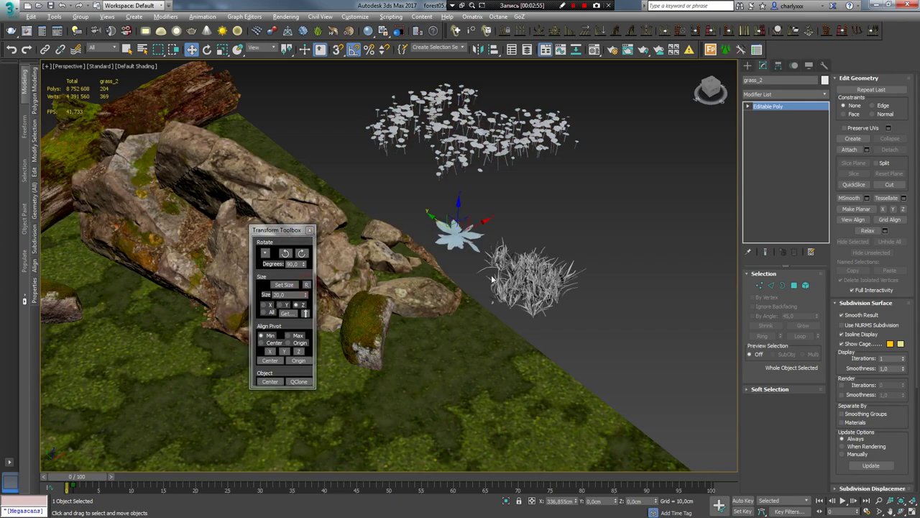
click(310, 230)
click(532, 279)
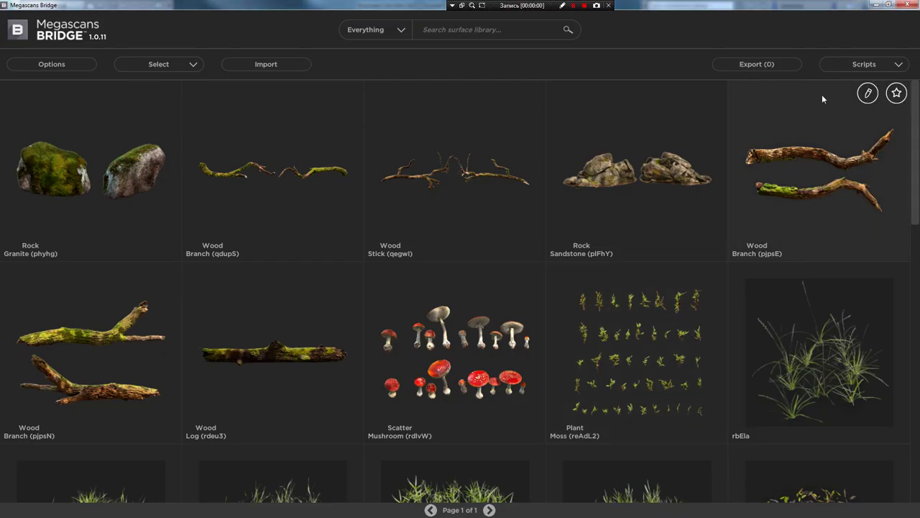
Step: Send the Moss (reAdL2) atlas via Send to Vray (GGX)(Atlas) with 4K JPG textures
click(871, 65)
mouse_move(863, 101)
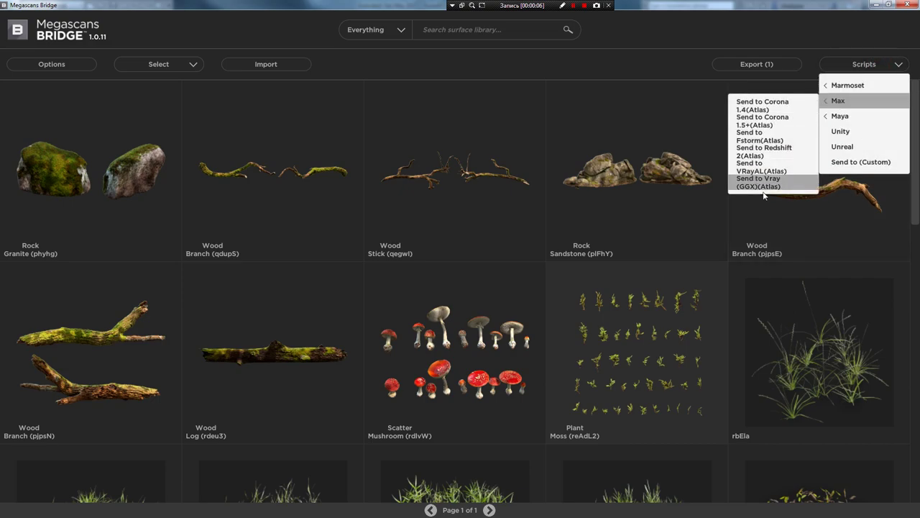
click(765, 182)
click(425, 186)
click(389, 211)
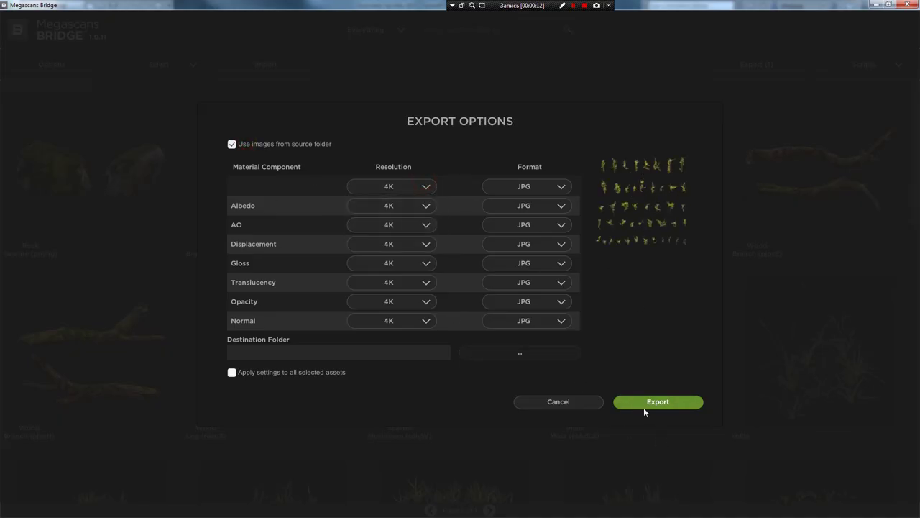
click(644, 401)
click(906, 4)
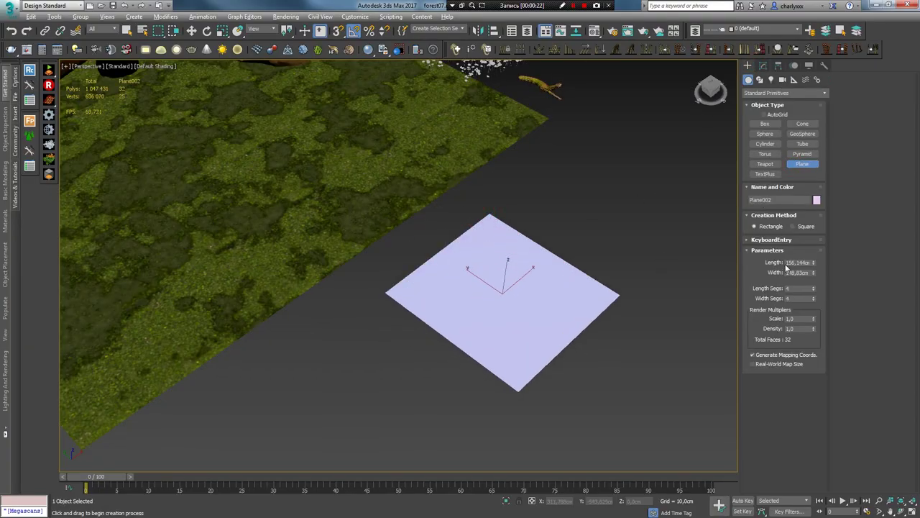
Step: Make the plane 150 cm long and assign it the grass_4 moss atlas material
key(Return)
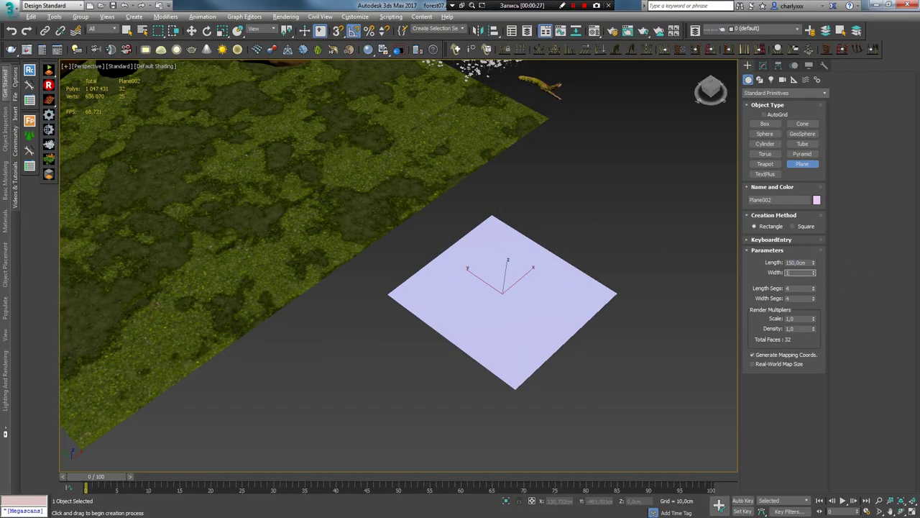
text(50,0cm)
right_click(536, 286)
key(m)
click(288, 97)
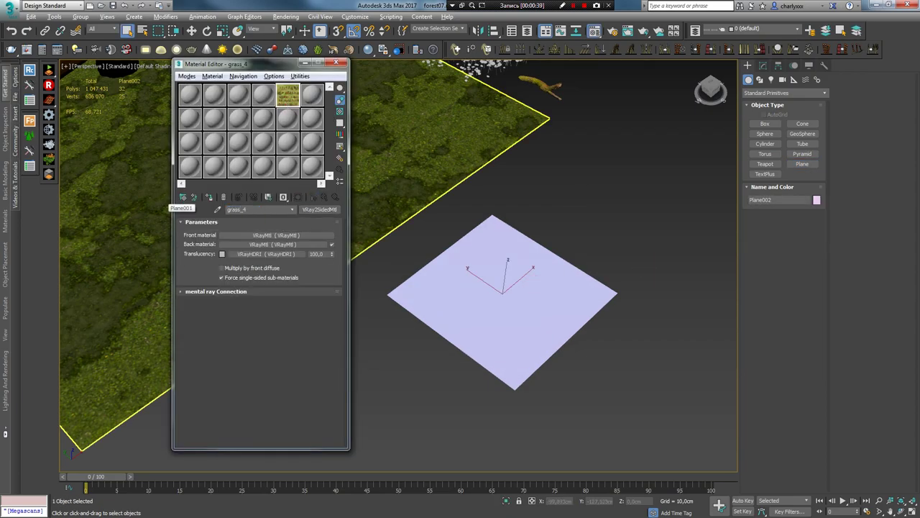
click(280, 237)
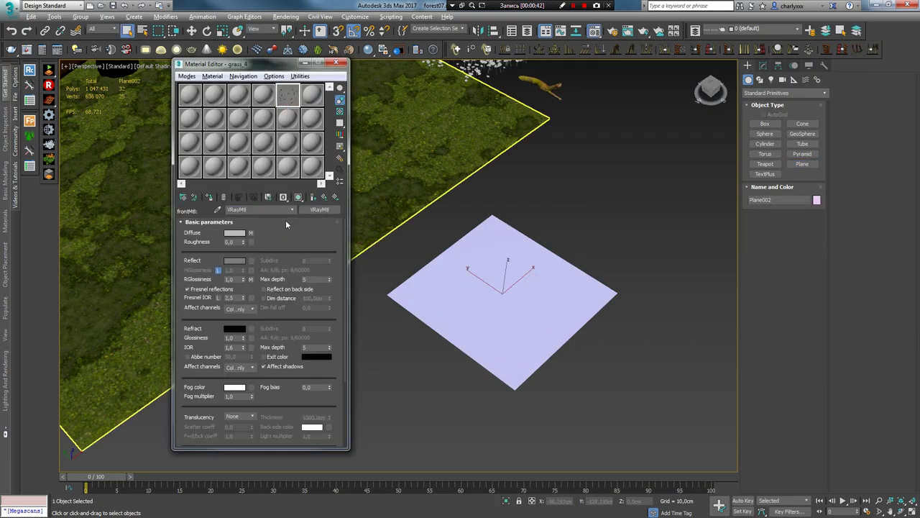
click(208, 198)
click(336, 63)
Step: Rotate the grass_4 plane 90° so it stands upright
mouse_move(460, 288)
alt+middle_down()
mouse_move(496, 302)
mouse_move(647, 185)
alt+middle_up()
scroll(496, 302, up, 5)
scroll(647, 185, down, 5)
click(763, 65)
key(e)
drag(403, 240, 434, 273)
mouse_move(434, 274)
alt+middle_down()
mouse_move(448, 228)
mouse_move(423, 278)
alt+middle_up()
key(w)
click(423, 278)
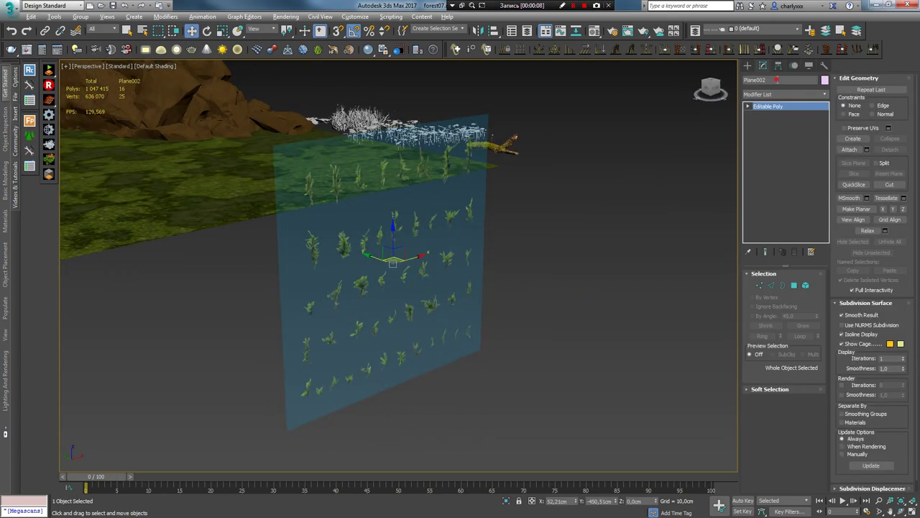
Step: Name the plane and export it as an OBJ with the ZBrush preset
text(grass_4)
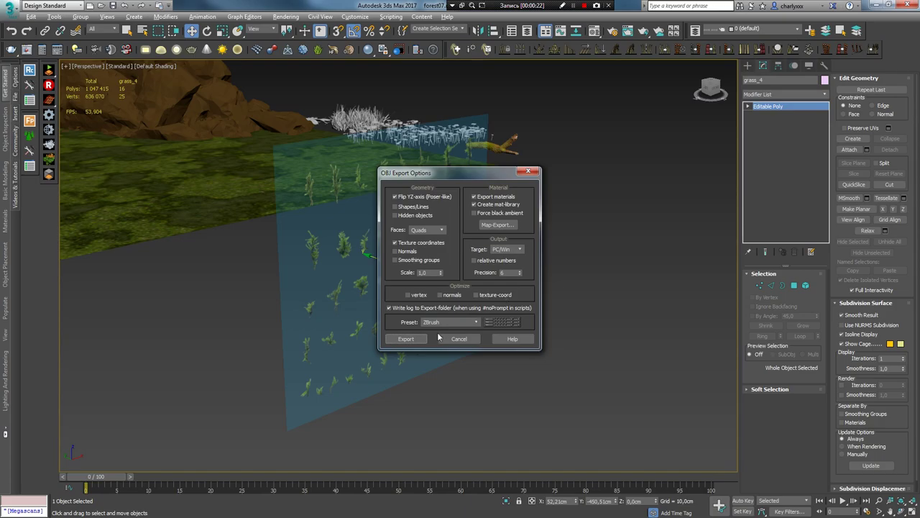
key(Return)
click(559, 341)
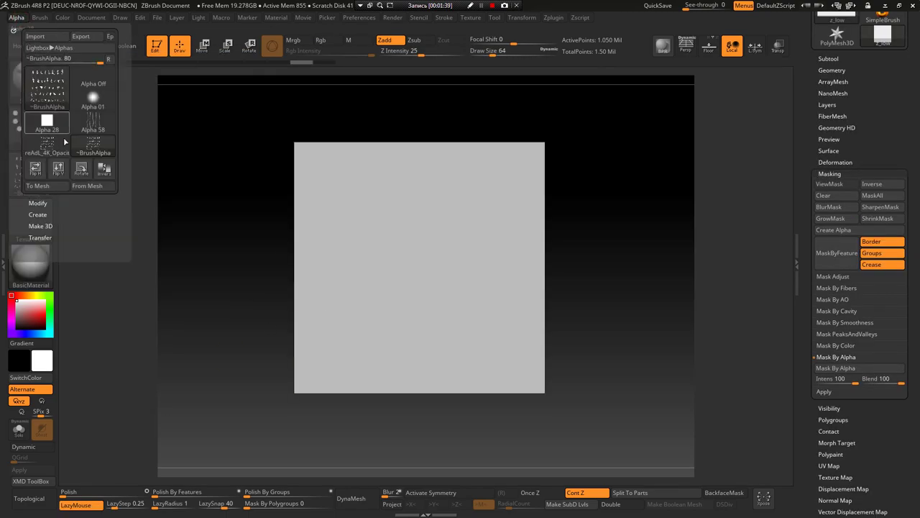
Step: In ZBrush, mask the plane by the reAdL_4K_Opacity alpha and switch to MaskPen
click(763, 406)
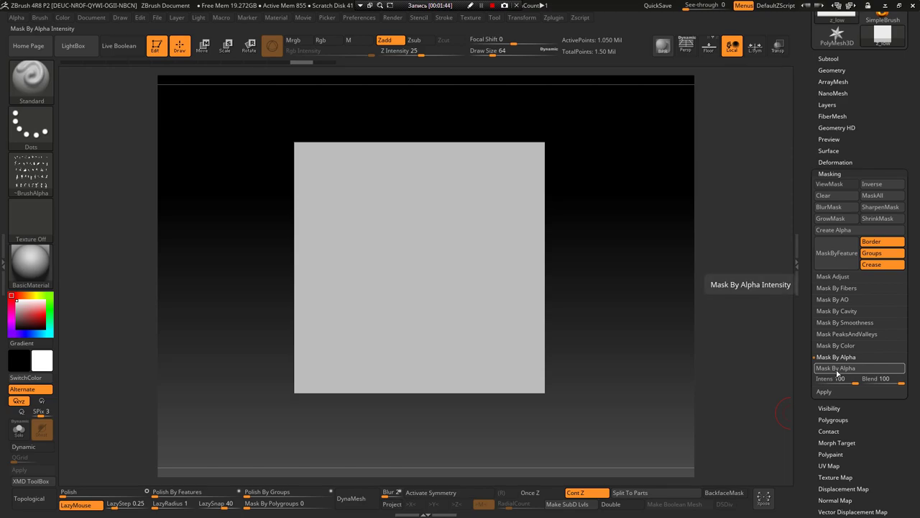
click(837, 369)
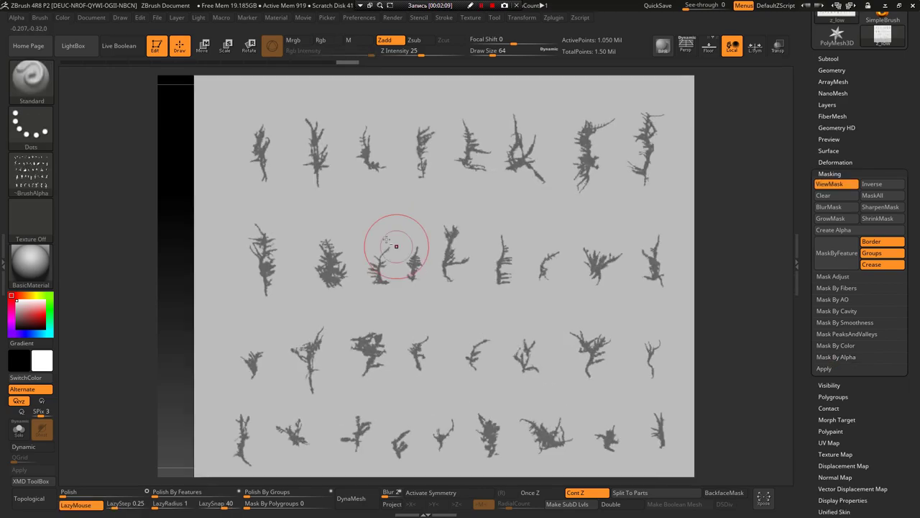
key(ctrl)
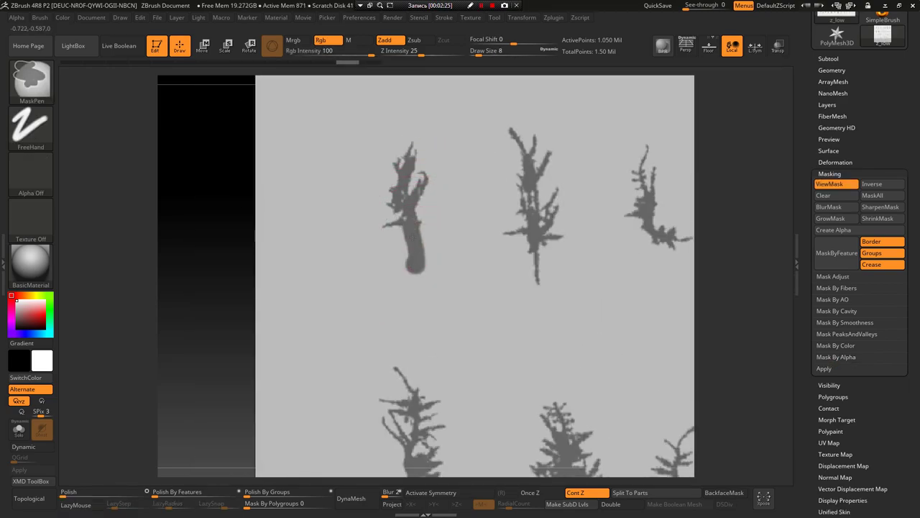
Step: Paint solid mask blobs over the left, third, right and first middle plant silhouettes
mouse_move(441, 231)
ctrl+mouse_down()
mouse_move(453, 172)
mouse_move(466, 257)
mouse_move(496, 267)
ctrl+mouse_up()
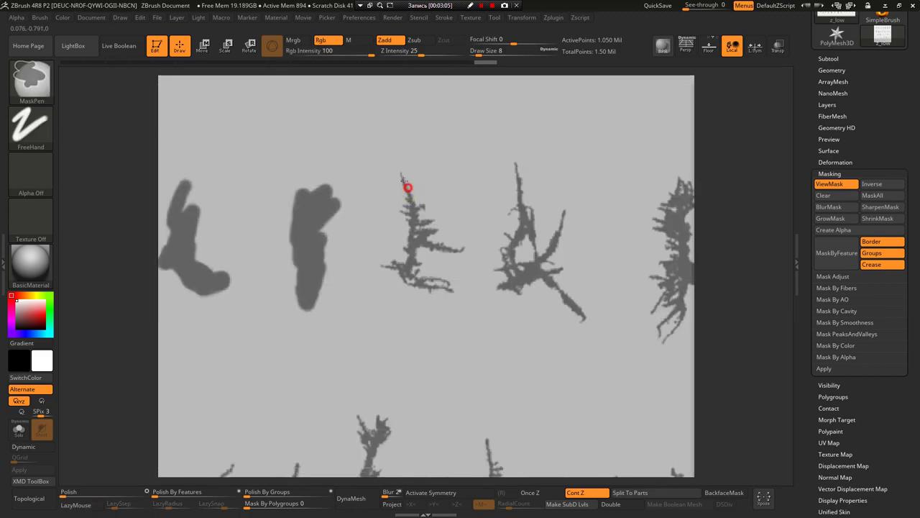
ctrl+drag(407, 187, 419, 284)
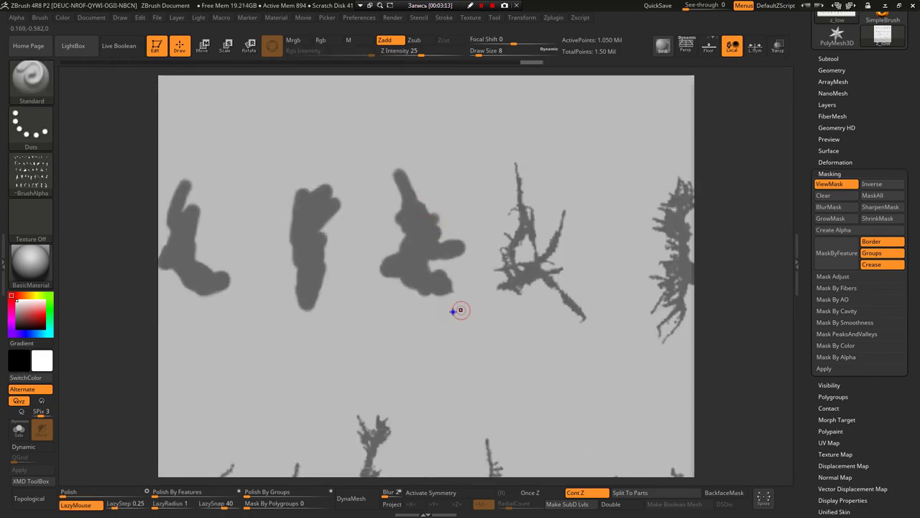
ctrl+drag(390, 232, 386, 173)
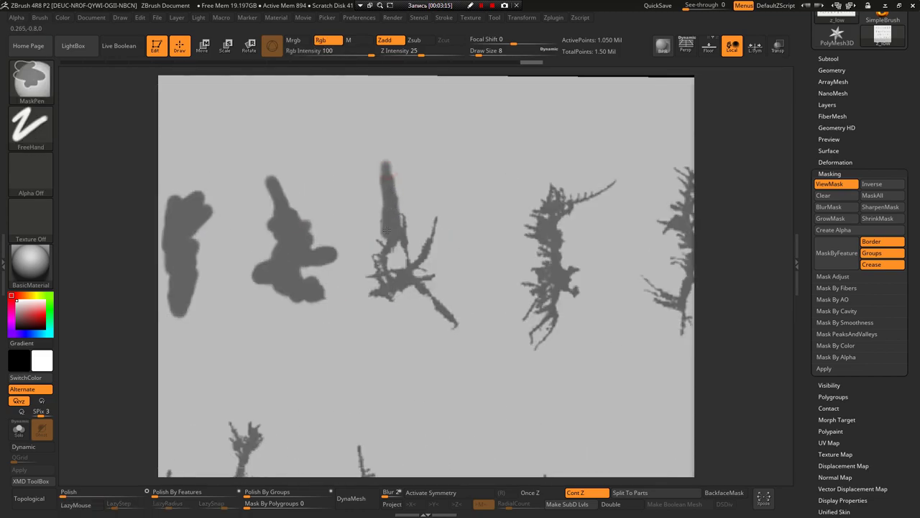
ctrl+drag(401, 277, 427, 243)
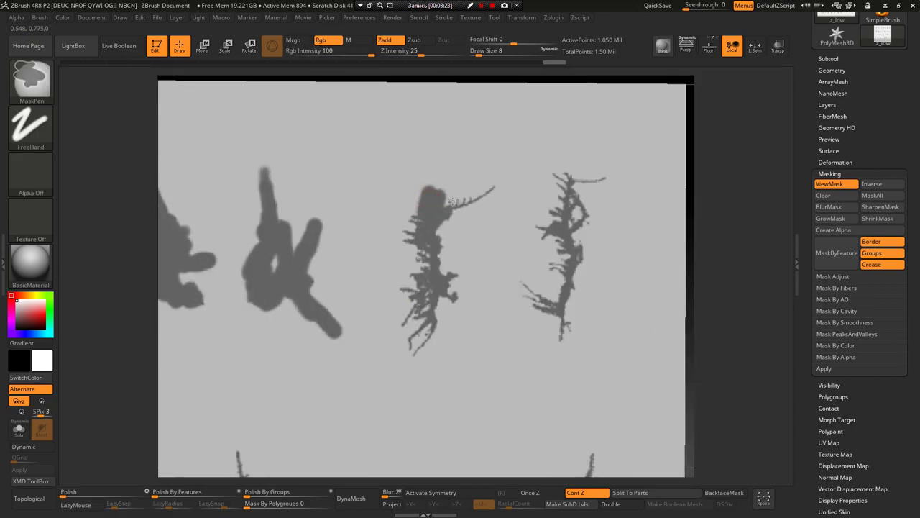
ctrl+drag(503, 184, 425, 271)
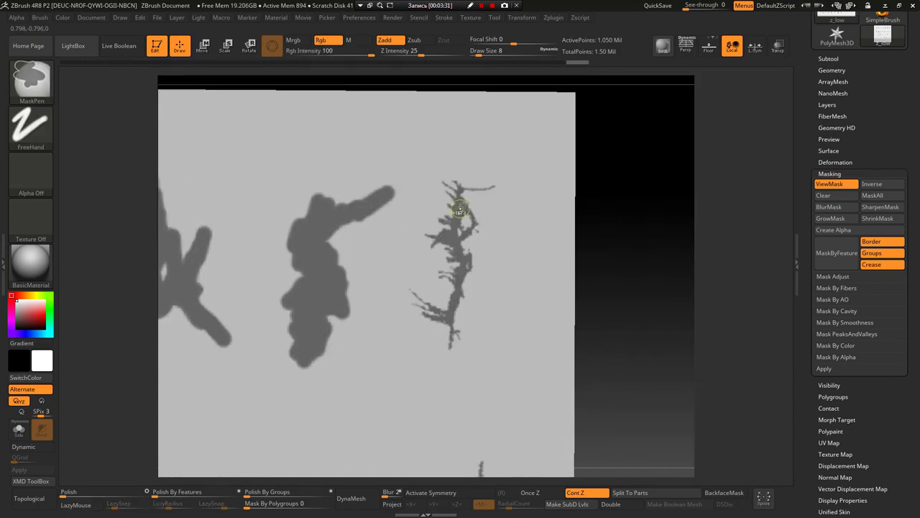
ctrl+drag(503, 184, 464, 268)
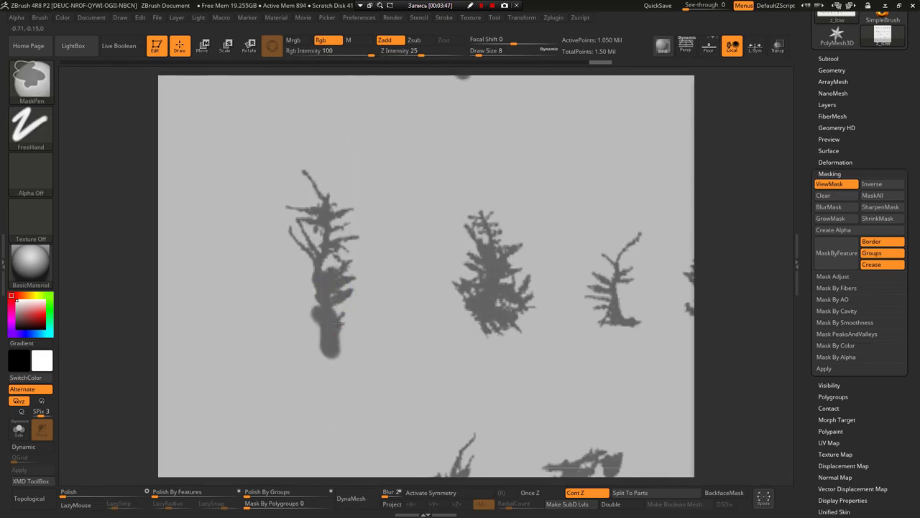
ctrl+drag(333, 345, 309, 229)
ctrl+drag(318, 195, 350, 266)
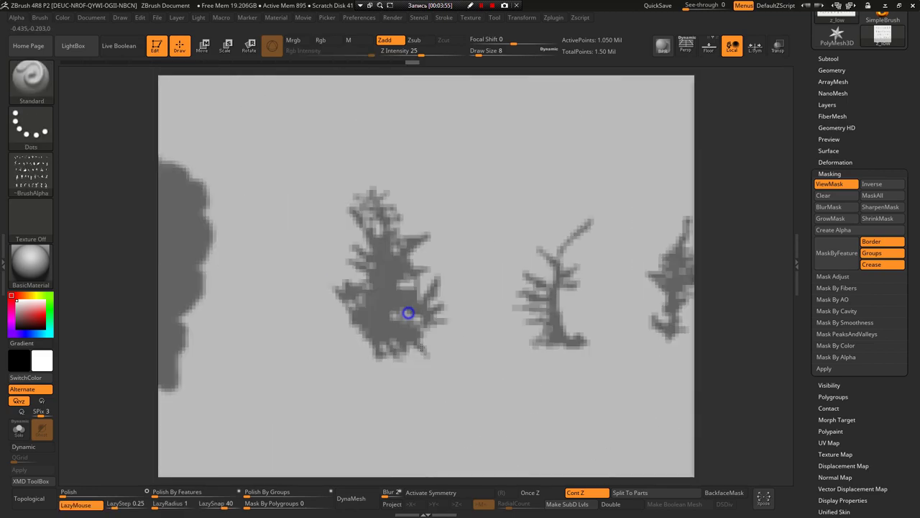
ctrl+drag(409, 312, 358, 279)
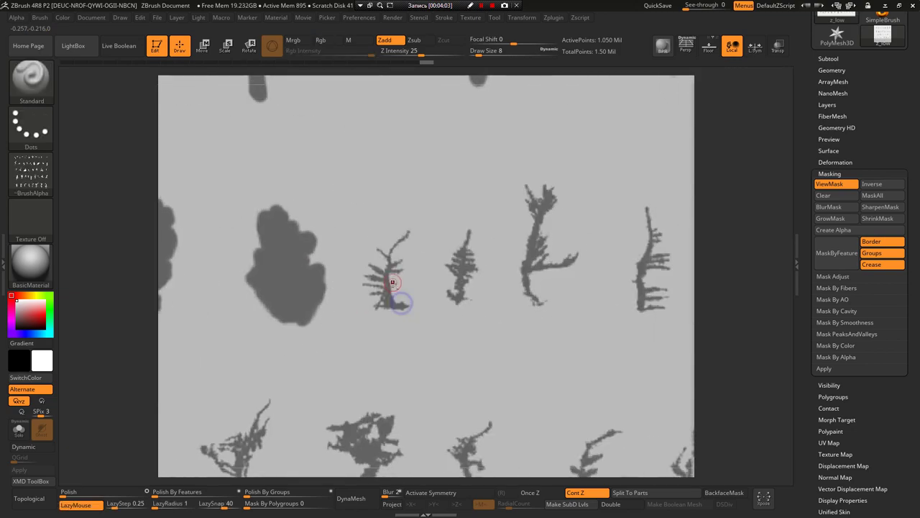
ctrl+drag(388, 309, 410, 224)
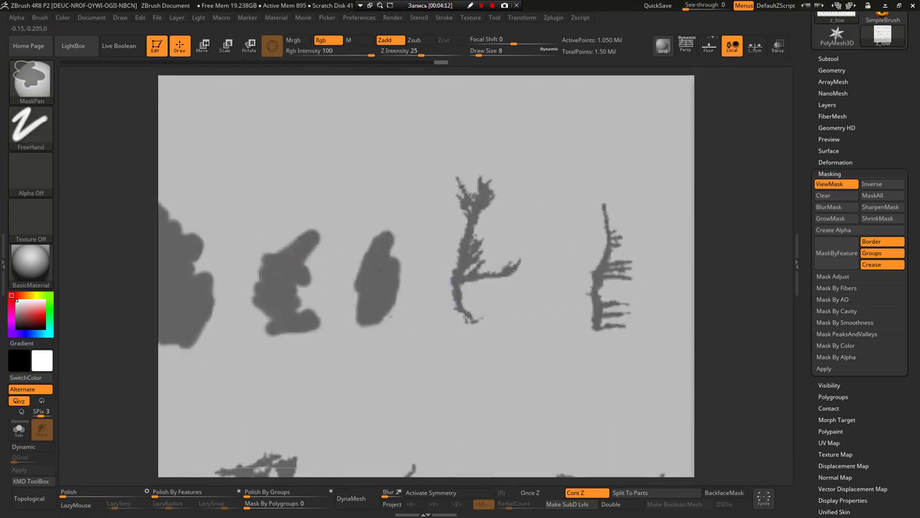
Step: Grow the mask over the middle and centre plants until each is a solid blob
ctrl+drag(395, 327, 446, 273)
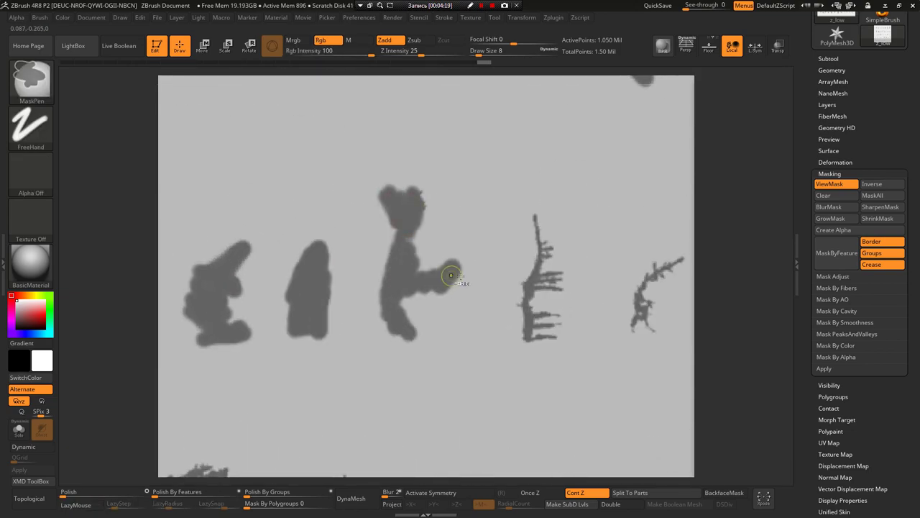
ctrl+drag(386, 228, 398, 334)
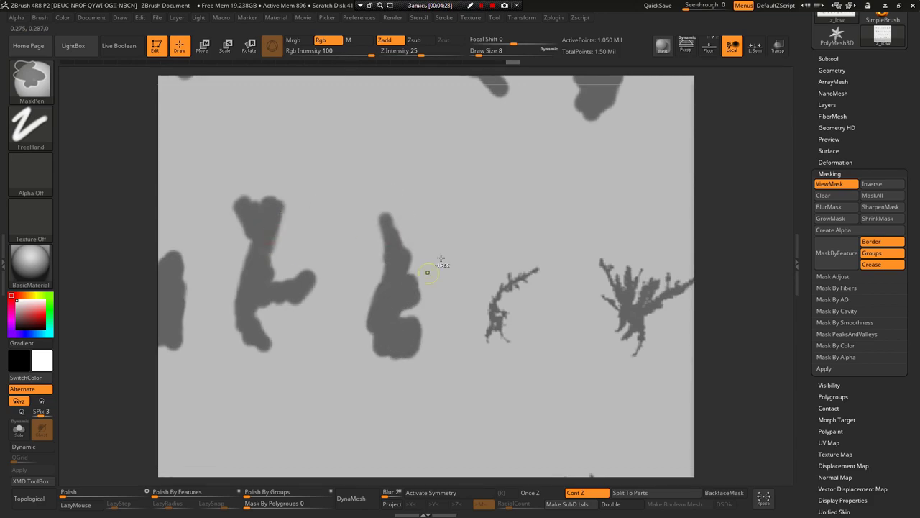
ctrl+drag(453, 263, 438, 344)
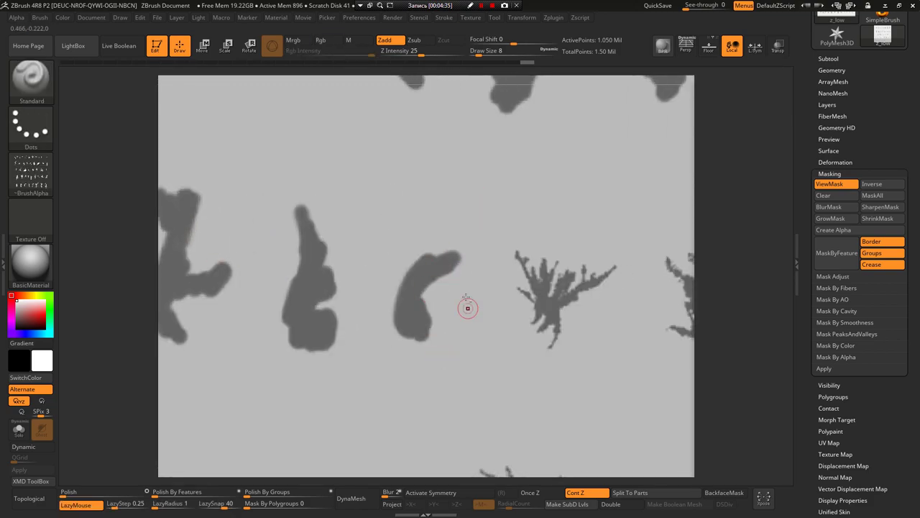
ctrl+drag(386, 275, 445, 302)
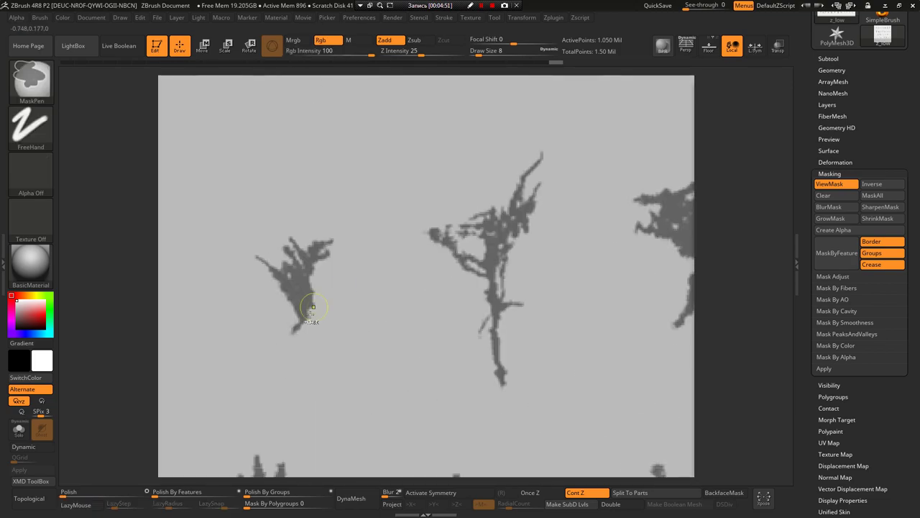
mouse_move(361, 251)
ctrl+mouse_down()
mouse_move(431, 180)
mouse_move(446, 302)
ctrl+mouse_up()
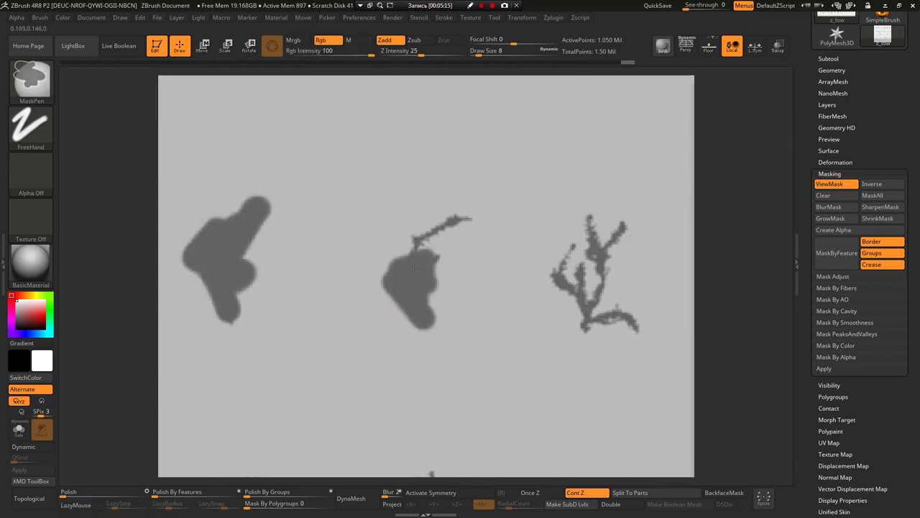
ctrl+drag(431, 251, 493, 235)
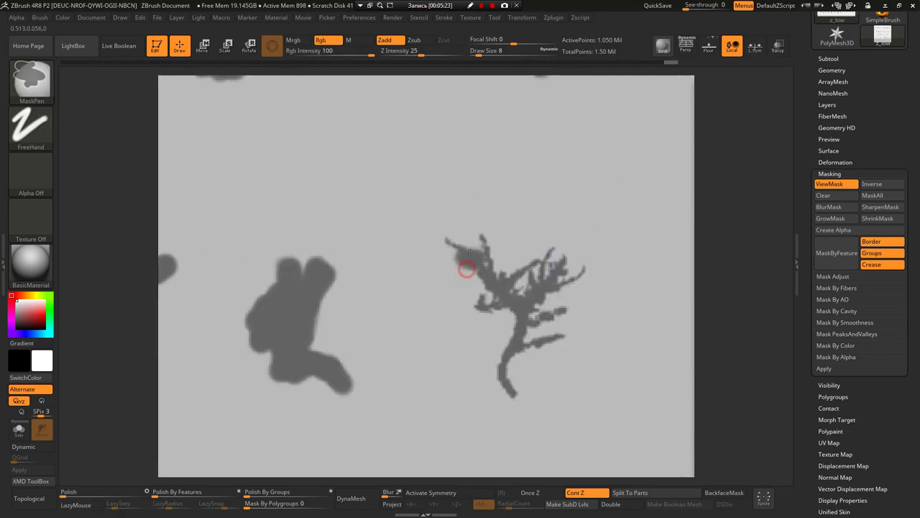
ctrl+drag(466, 263, 511, 392)
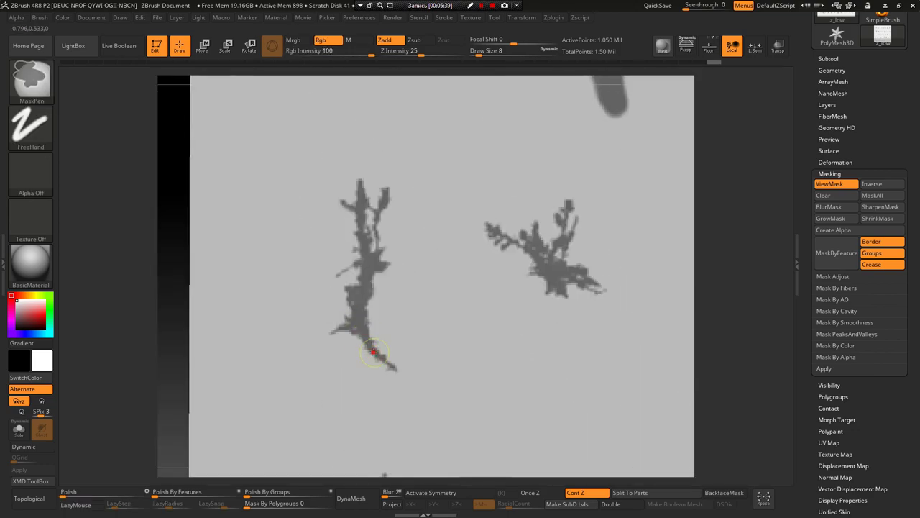
ctrl+drag(388, 370, 356, 186)
ctrl+drag(309, 266, 441, 296)
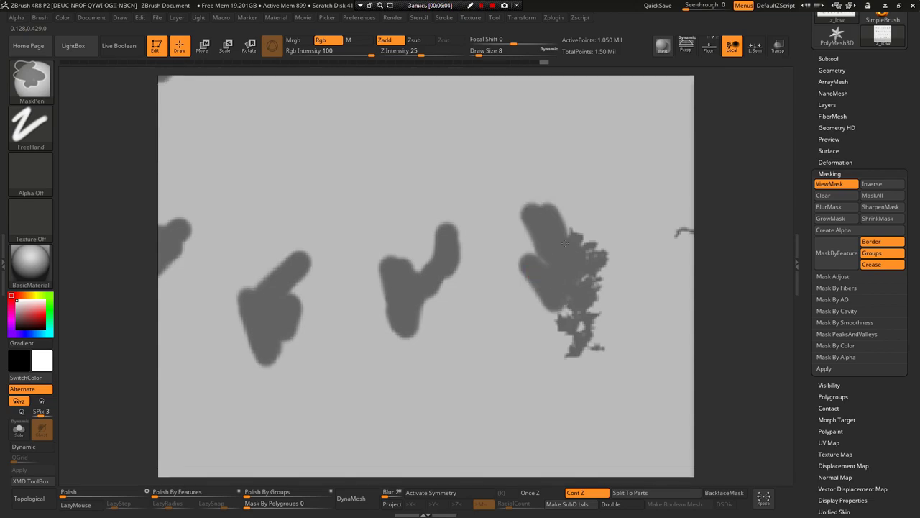
ctrl+drag(354, 251, 428, 270)
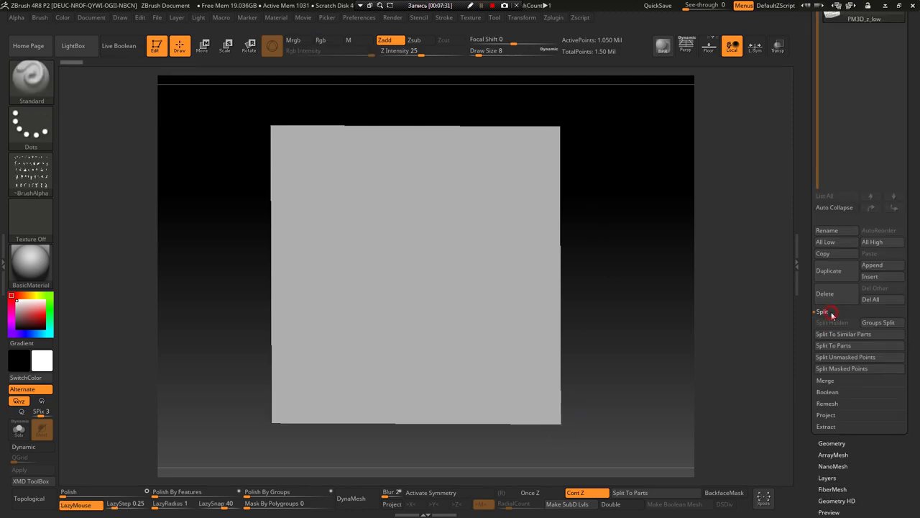
Step: Split the masked shapes into a new subtool and delete the PM3D_z_low subtool
click(863, 369)
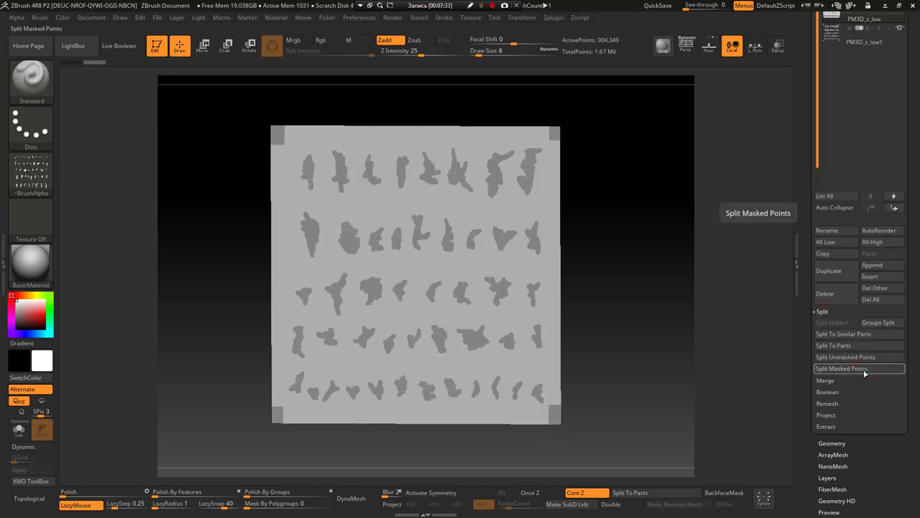
scroll(849, 111, up, 5)
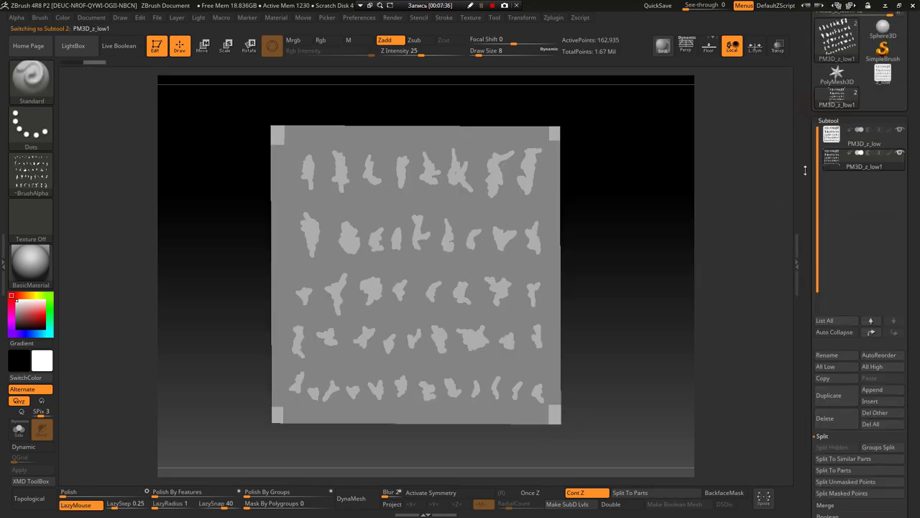
click(863, 164)
click(836, 444)
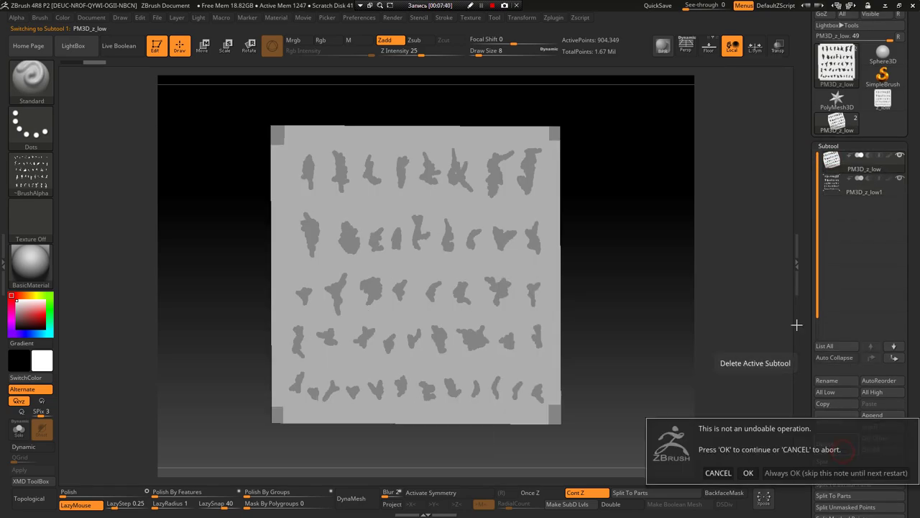
click(749, 473)
Step: Export the remaining mesh over Desktop z_low.OBJ, then quit ZBrush without saving
scroll(863, 108, up, 3)
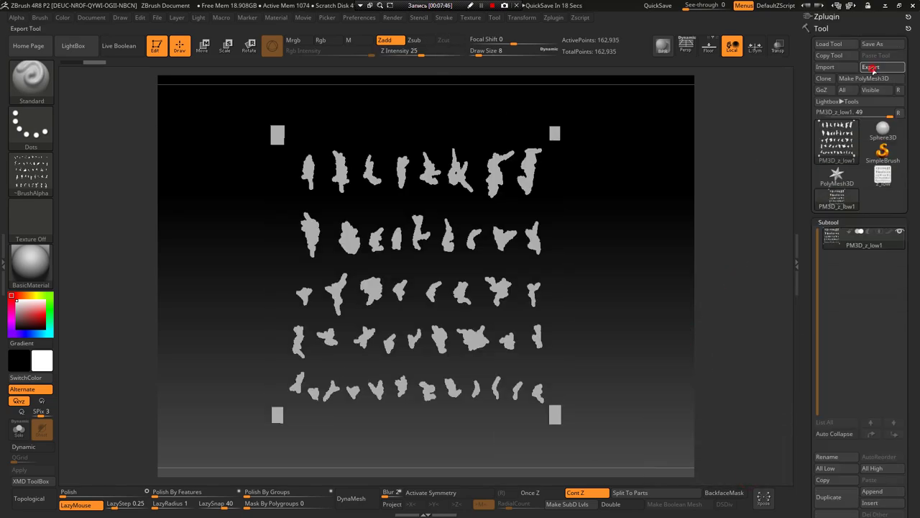
click(870, 67)
drag(165, 135, 161, 100)
click(126, 111)
click(196, 130)
click(463, 293)
click(487, 266)
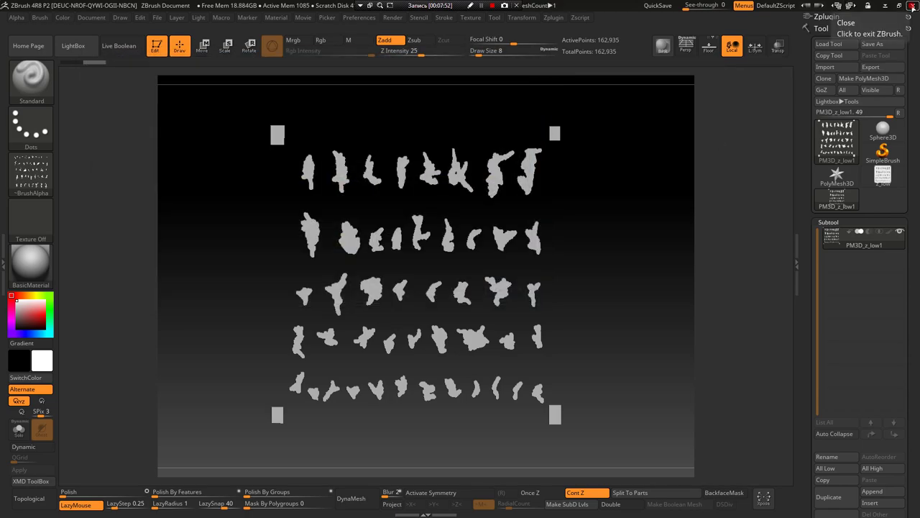
click(910, 6)
click(489, 294)
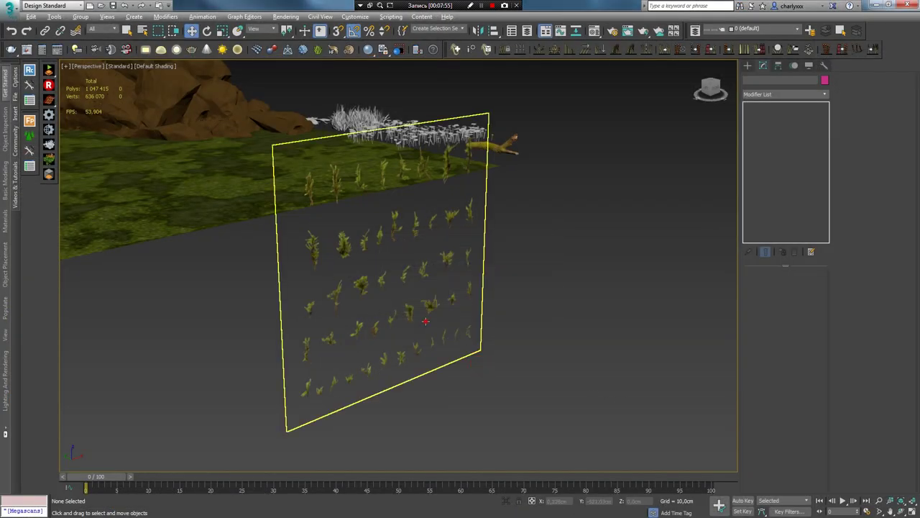
Step: Delete the old plant-card plane and import z_low.OBJ from the Desktop
click(424, 320)
key(Delete)
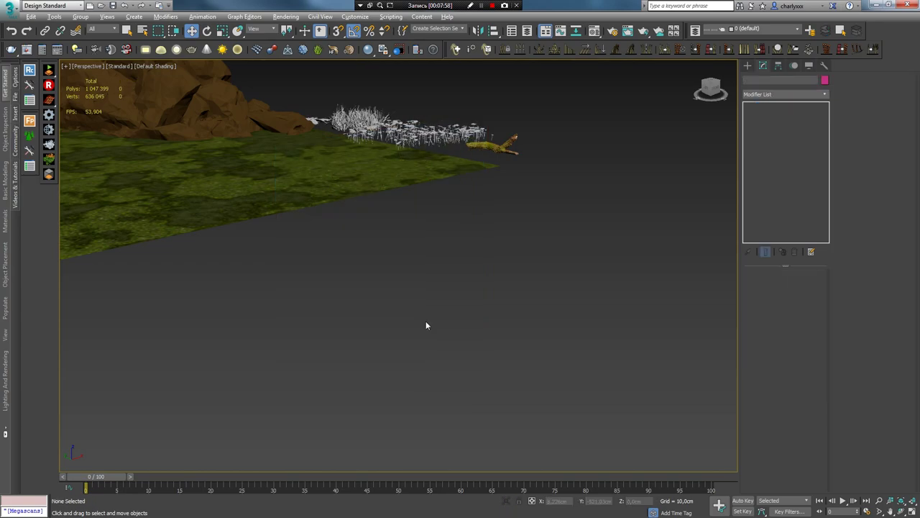
key(ctrl+i)
click(100, 186)
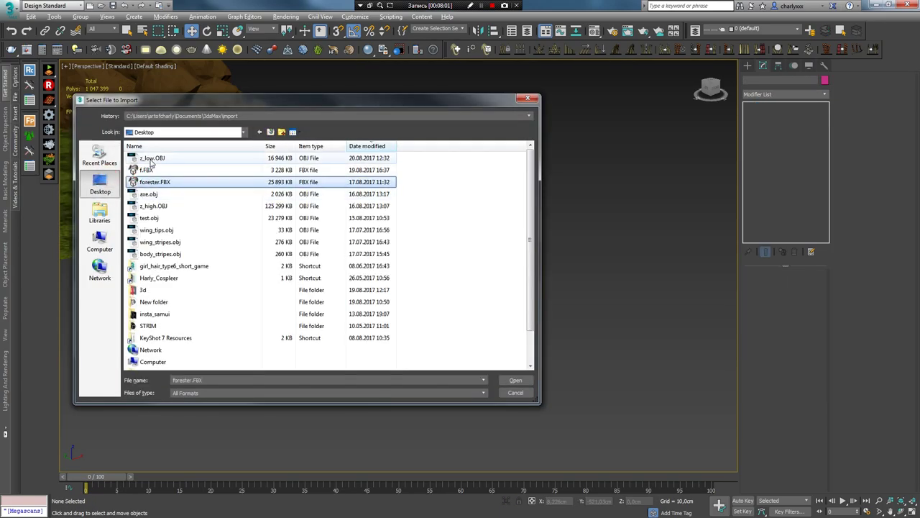
double_click(151, 160)
click(399, 424)
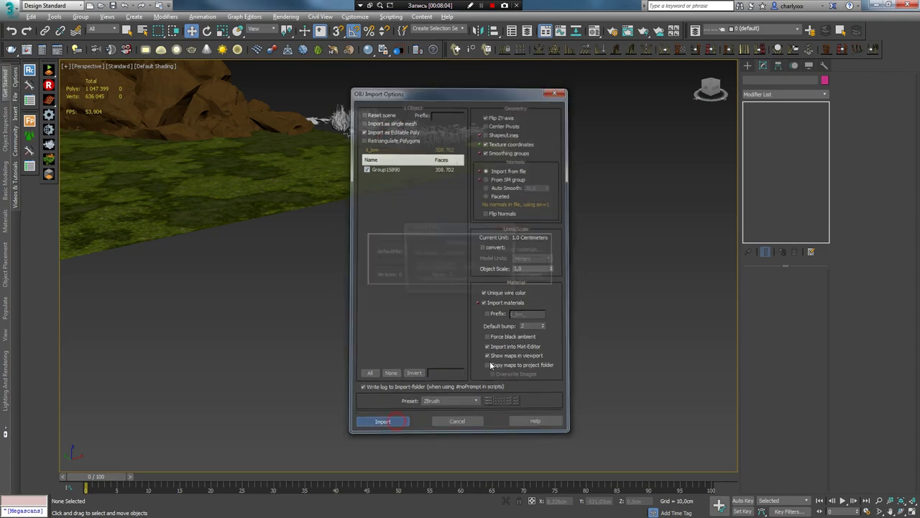
click(436, 269)
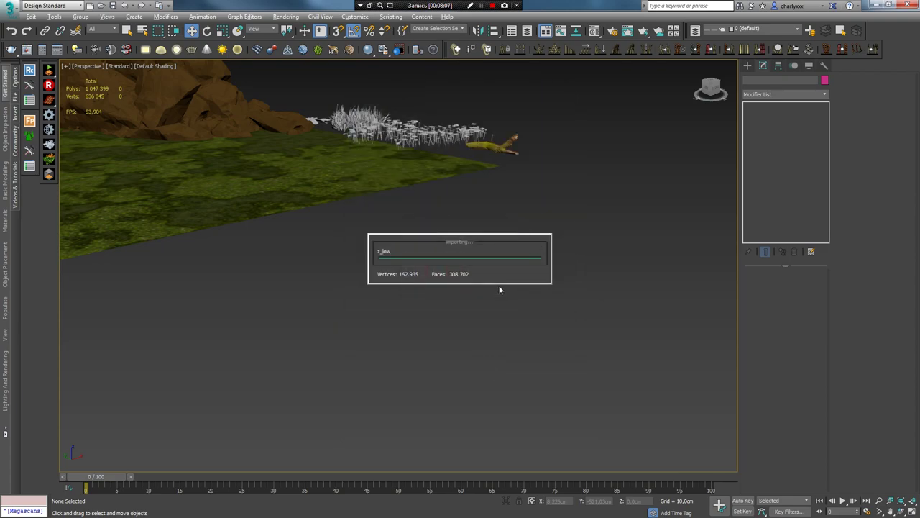
click(552, 298)
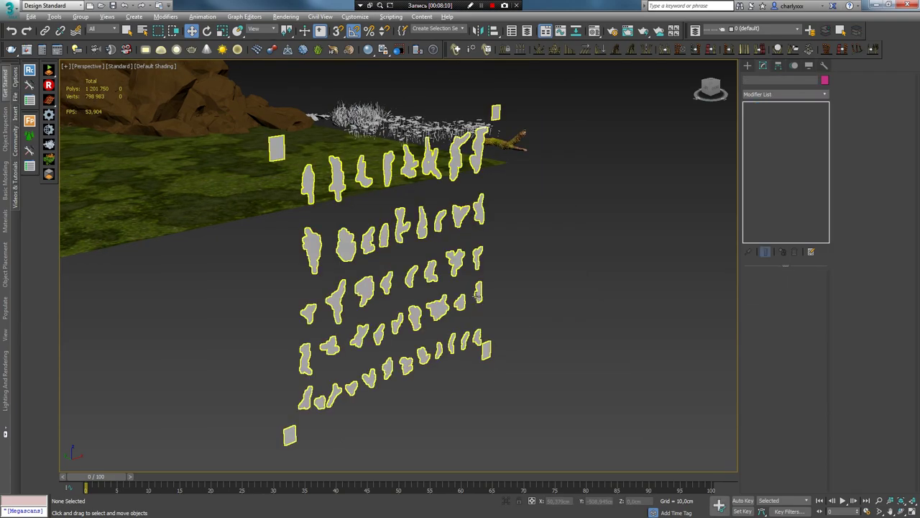
Step: Assign the green plant texture material to the imported z_low mesh
click(211, 197)
click(344, 64)
click(517, 288)
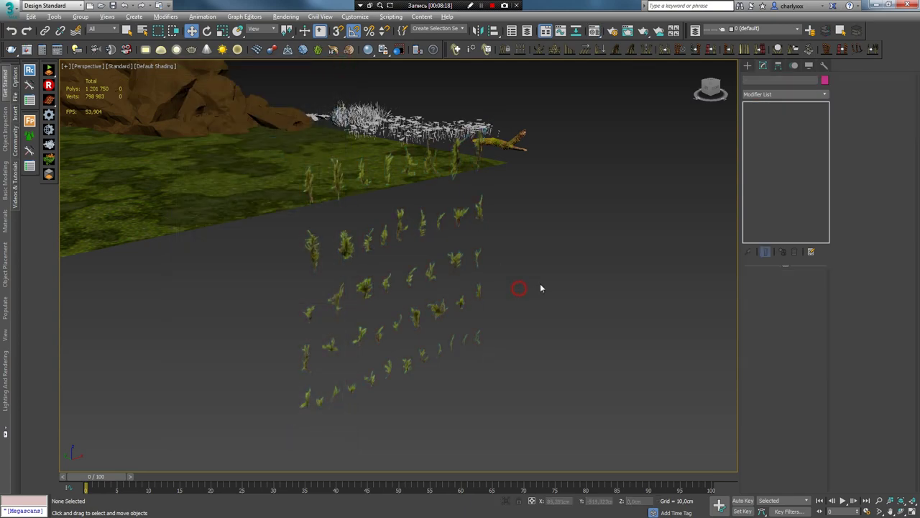
click(456, 261)
click(521, 296)
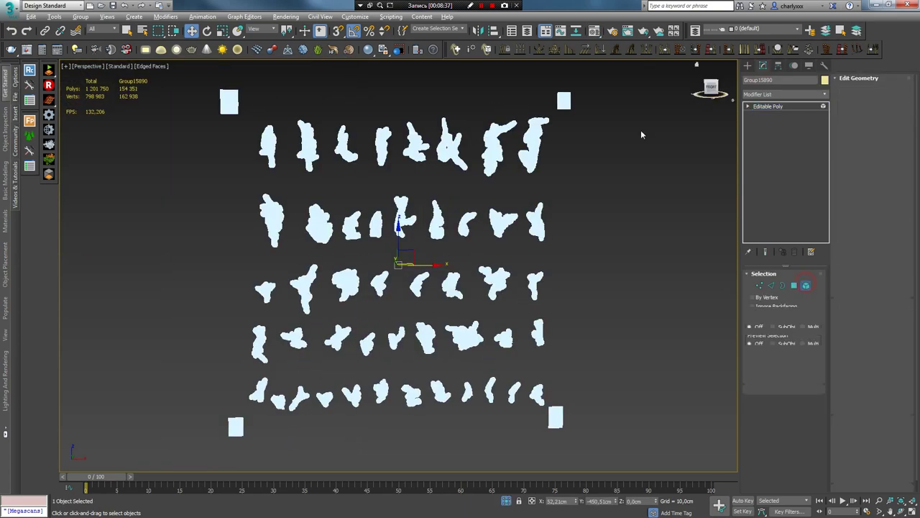
Step: Add ProOptimizer to the leaf cards mesh and test Vertex % at 3, then about 5,2
click(890, 468)
click(487, 280)
click(551, 147)
click(760, 65)
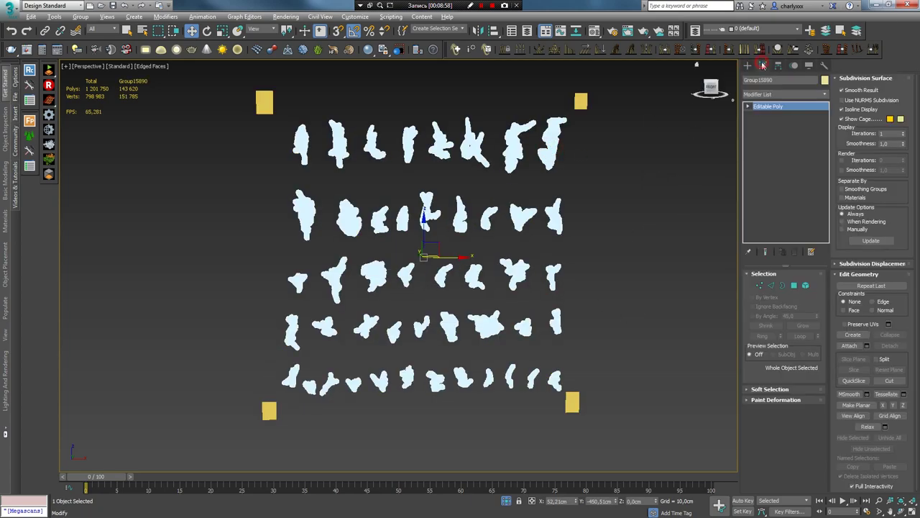
click(784, 93)
scroll(801, 398, down, 3)
click(785, 429)
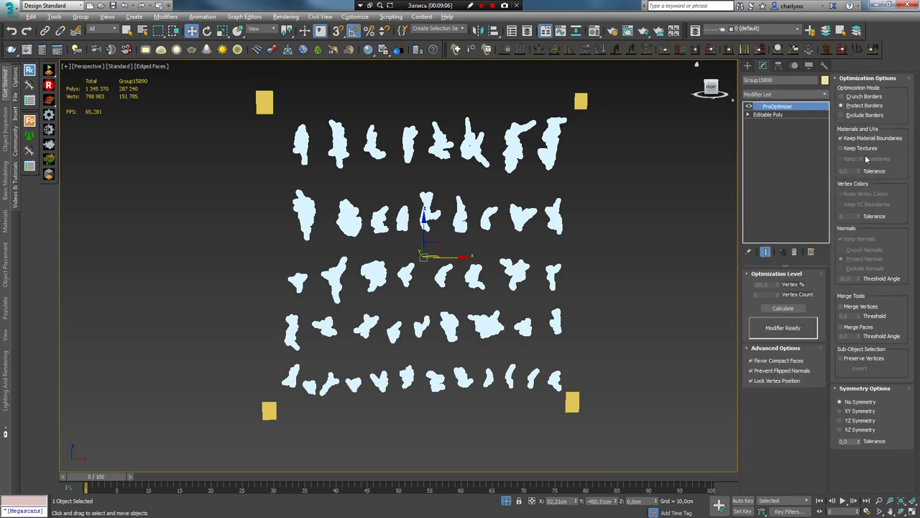
click(778, 309)
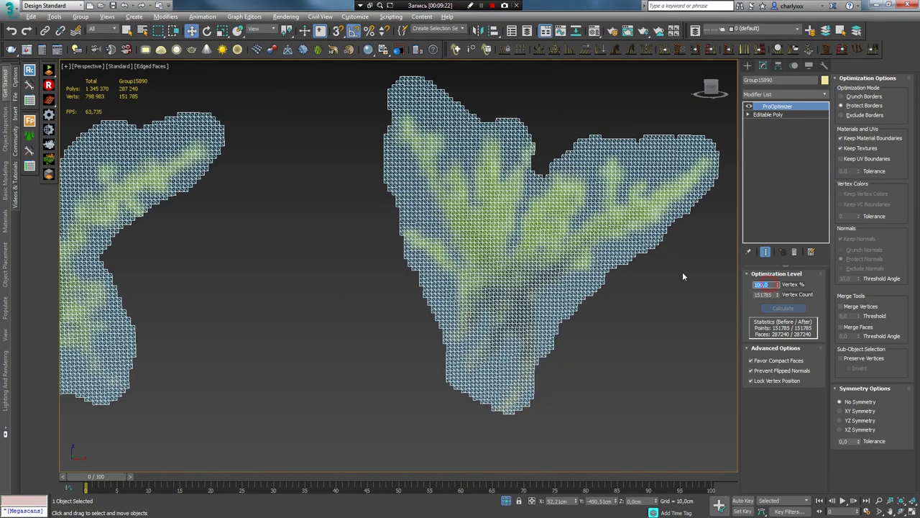
text(3)
key(Return)
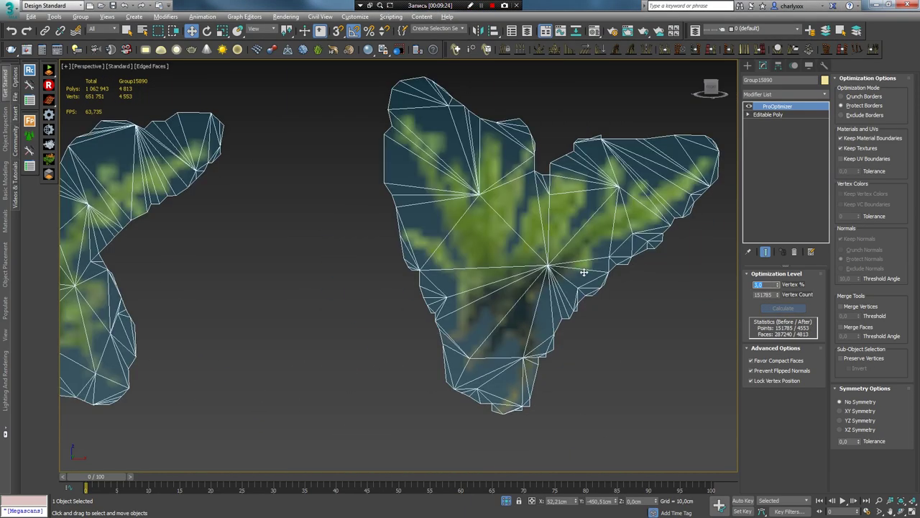
drag(778, 285, 778, 273)
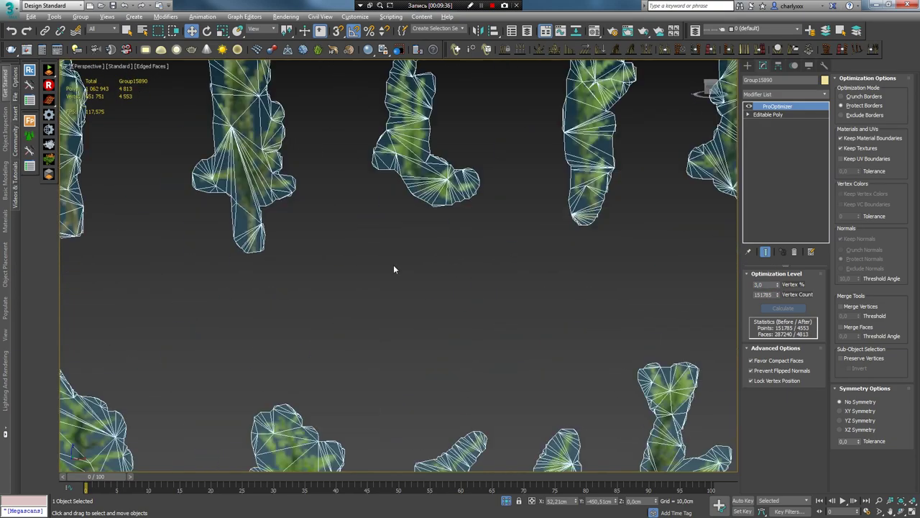
Step: Subdivide the leaf cards mesh with a 0,6 cm size
scroll(393, 269, down, 5)
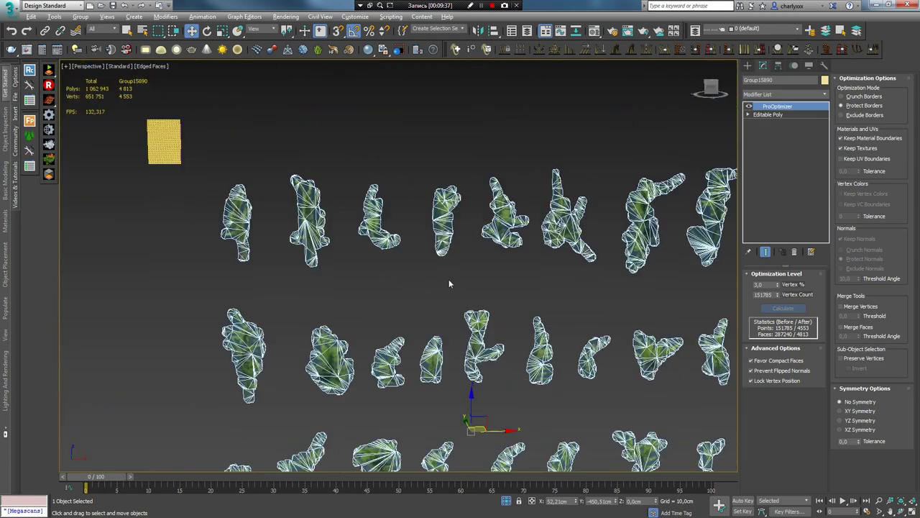
scroll(448, 279, down, 3)
right_click(540, 122)
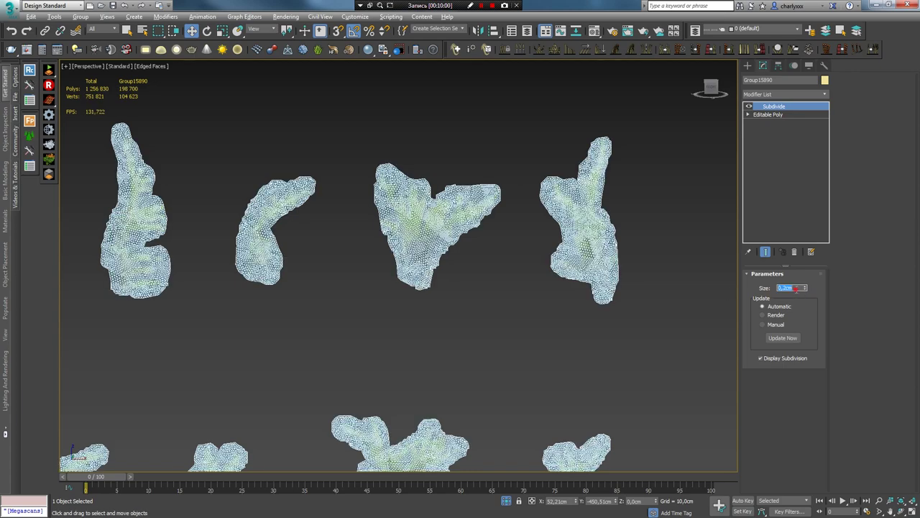
text(0,6)
key(Return)
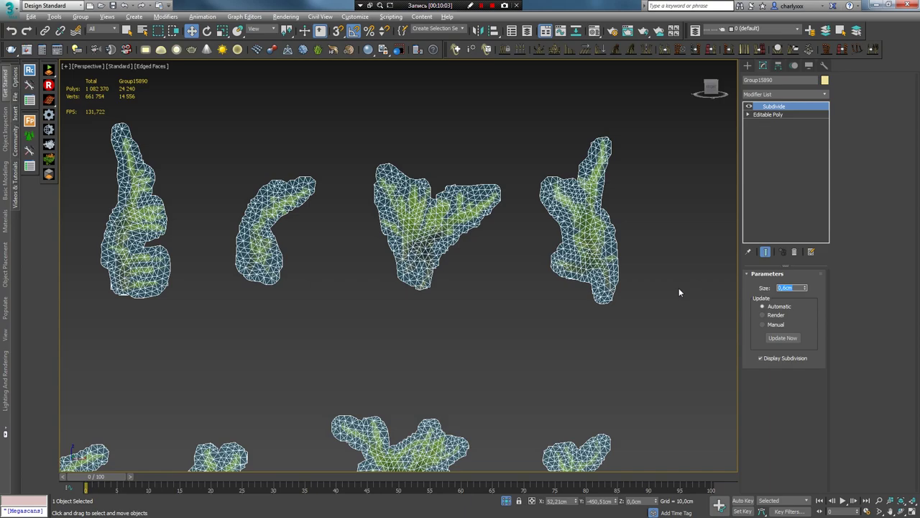
Step: Collapse the mesh to Editable Poly and detach it by element into separate objects
right_click(596, 215)
mouse_move(618, 328)
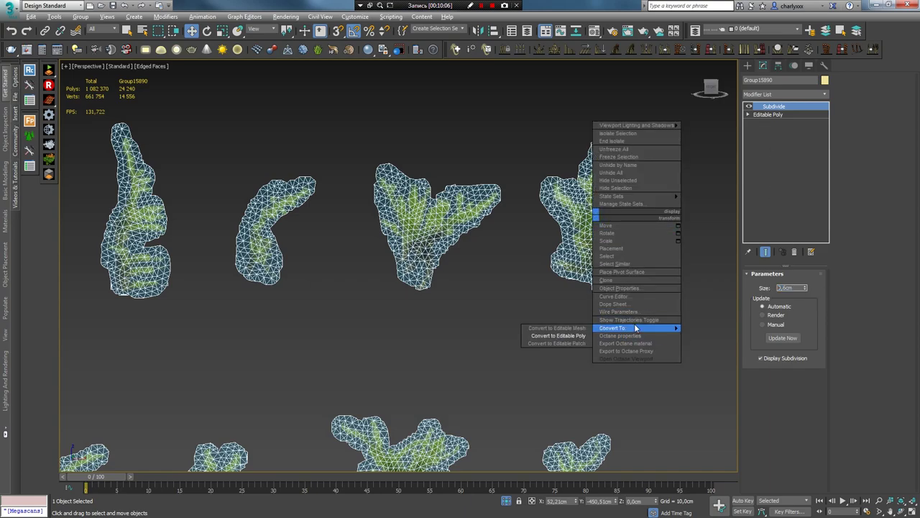
click(572, 336)
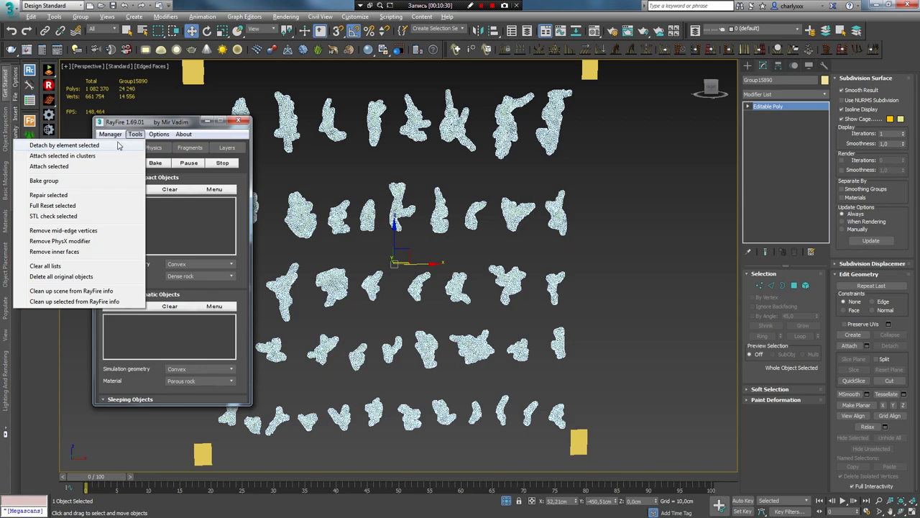
click(119, 146)
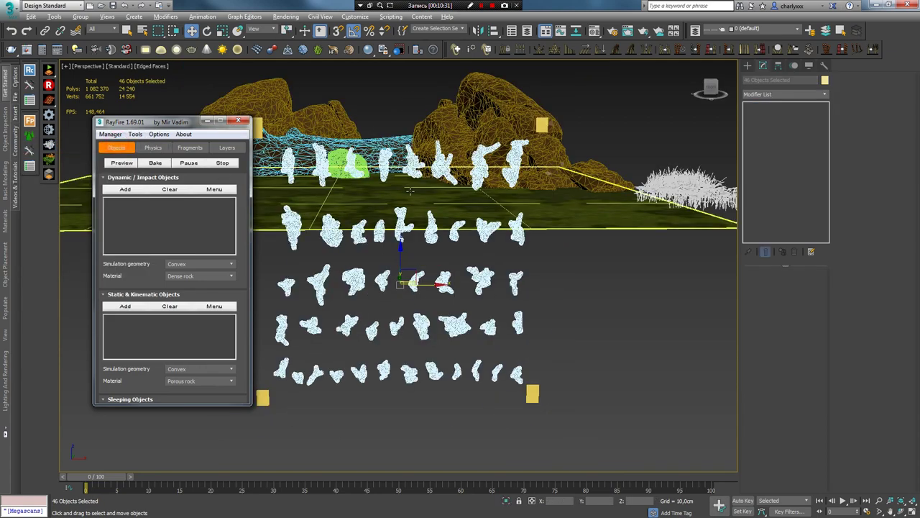
Step: Batch rename all 47 pieces with the numbered base name moss
click(238, 121)
click(319, 284)
click(354, 281)
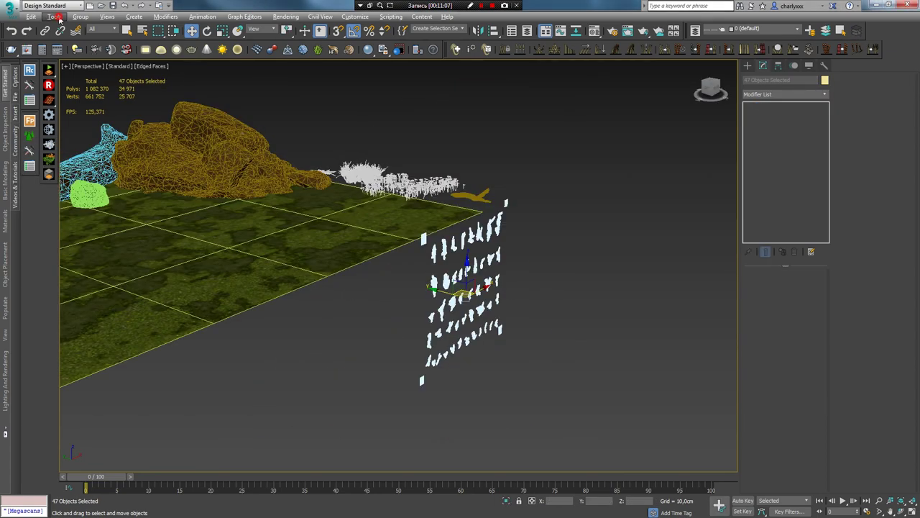
click(53, 16)
click(79, 228)
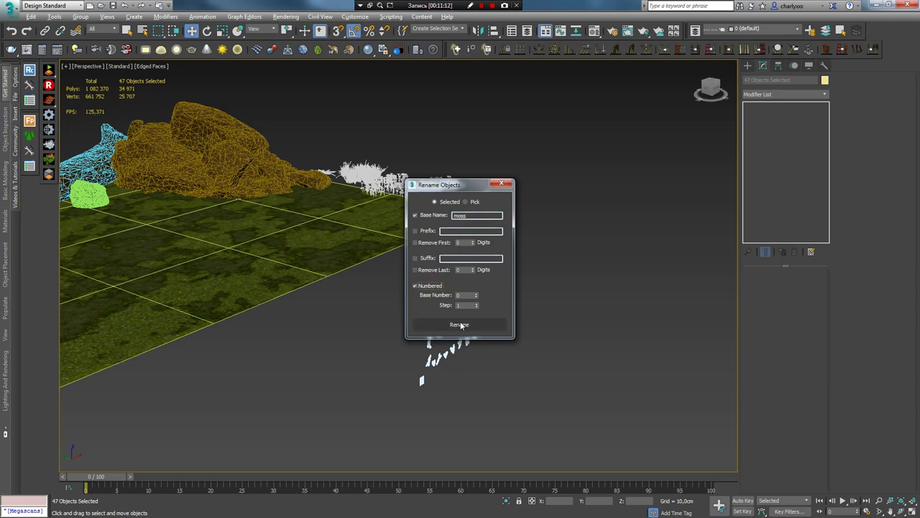
click(501, 182)
scroll(551, 323, up, 3)
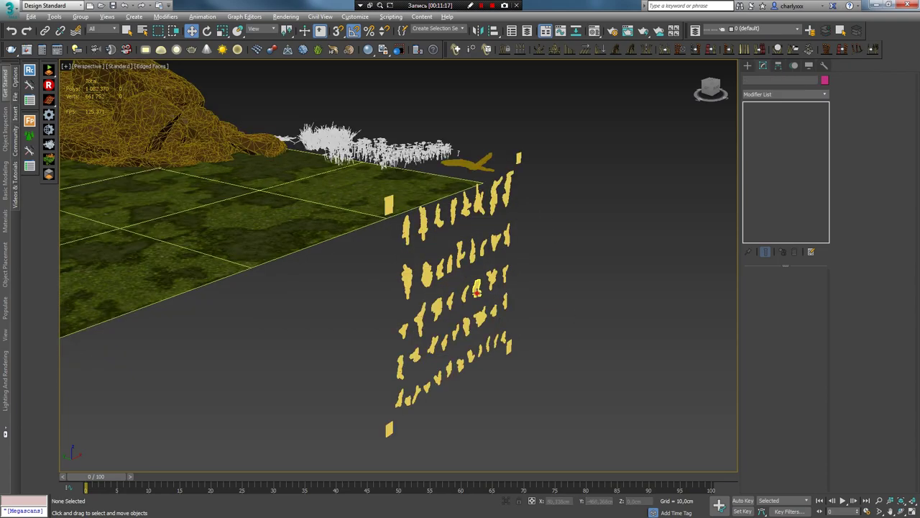
click(570, 310)
Step: Drag getinlineV5.ms into the viewport to run the Get In Line script
drag(644, 257, 246, 237)
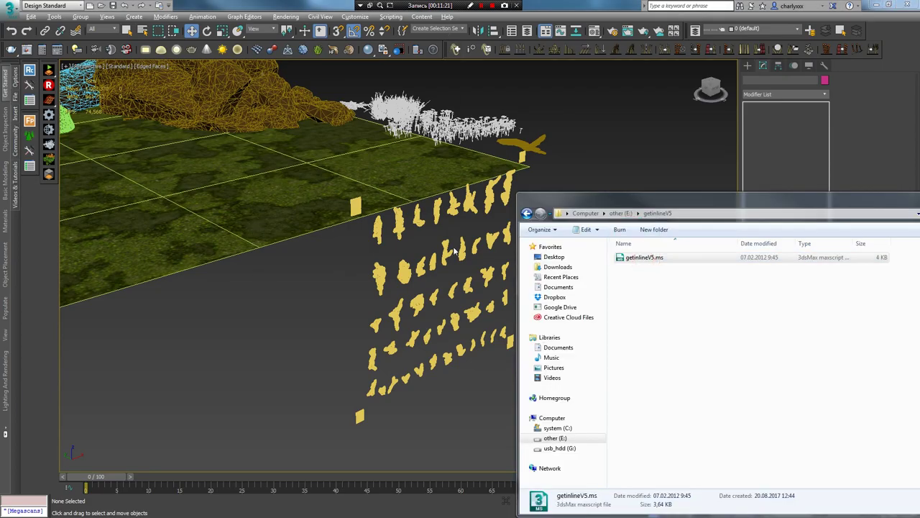
drag(683, 199, 266, 212)
mouse_move(496, 166)
mouse_down()
mouse_move(552, 164)
mouse_move(660, 122)
mouse_up()
alt+middle_drag(503, 216, 355, 132)
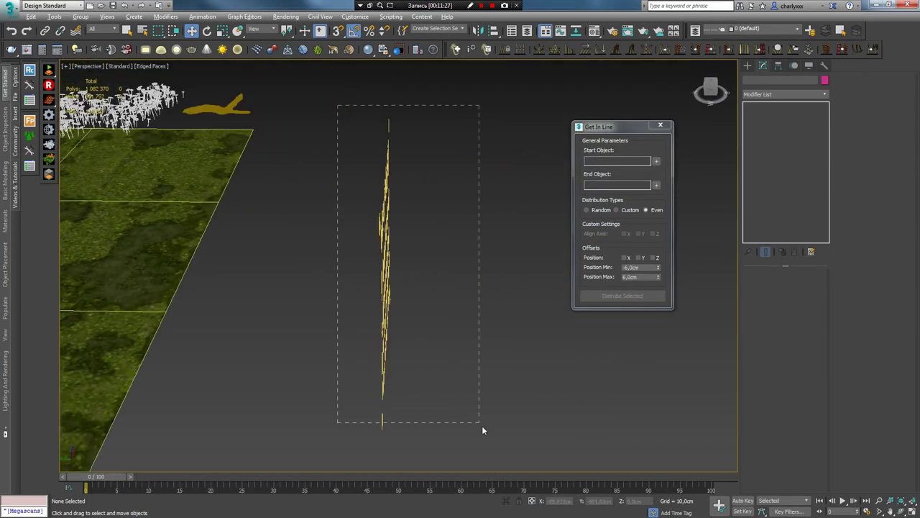
Step: Isolate the 47 moss pieces and view them from the front
drag(482, 430, 482, 429)
key(alt+q)
key(f)
scroll(520, 307, down, 5)
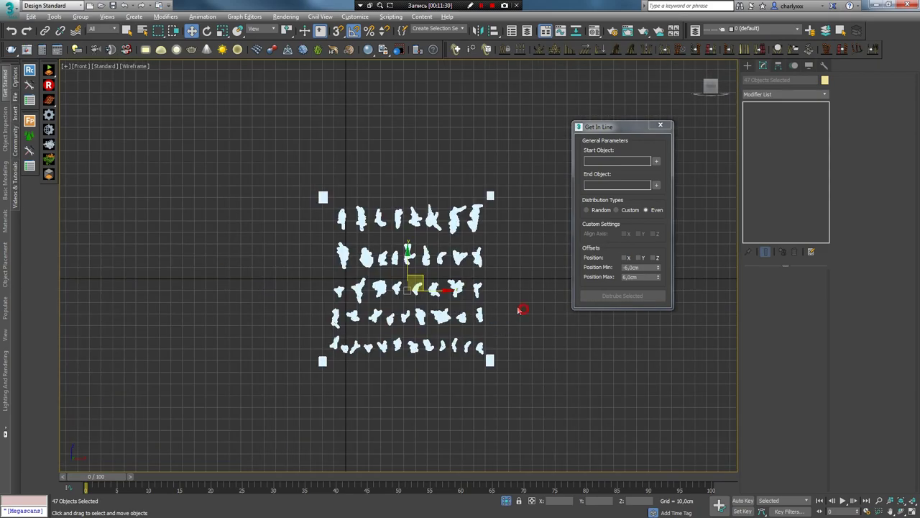
scroll(431, 259, up, 4)
click(353, 214)
click(356, 205)
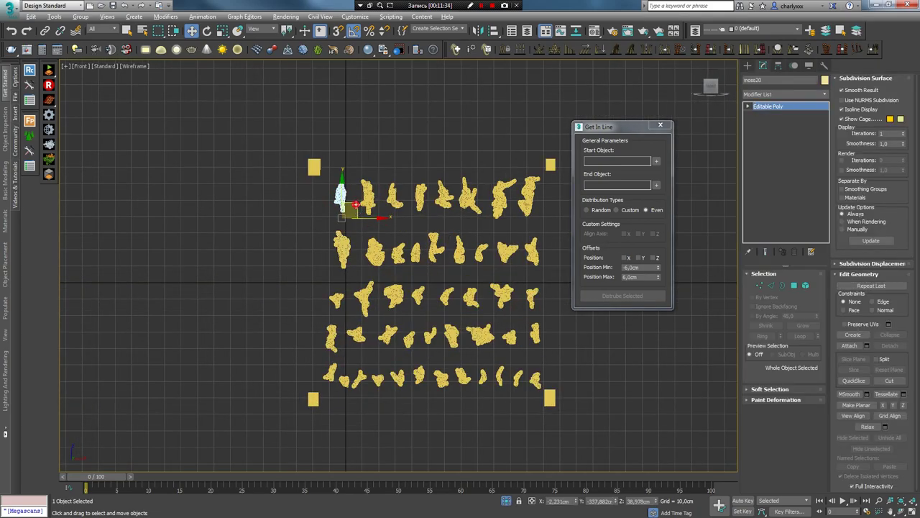
scroll(168, 272, down, 3)
scroll(286, 287, up, 3)
click(336, 295)
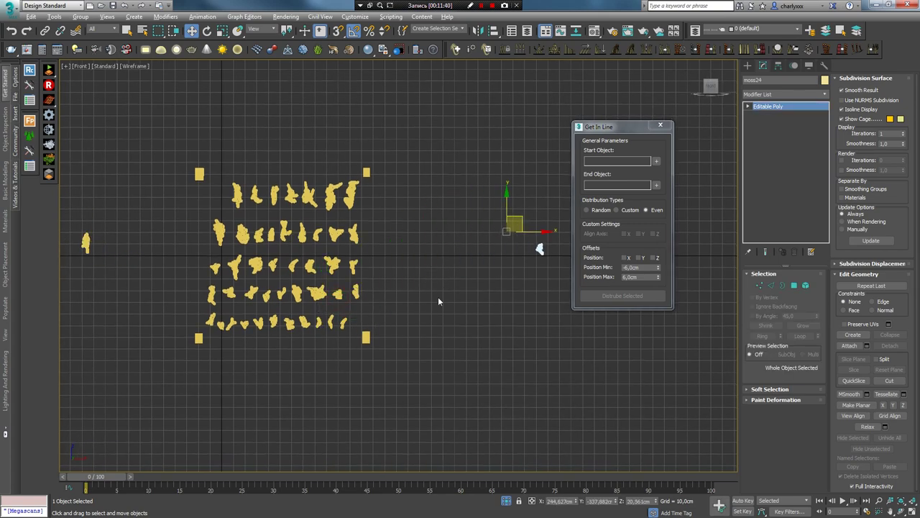
key(ctrl+a)
click(779, 66)
click(784, 131)
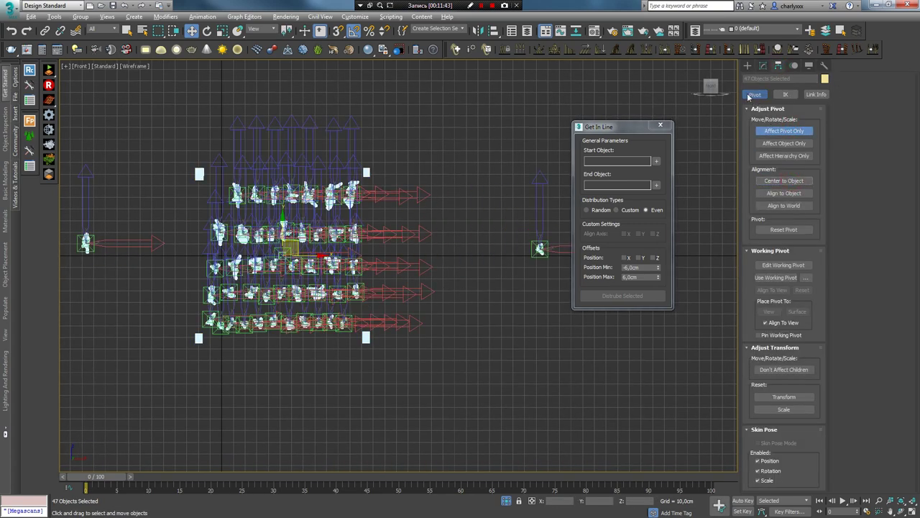
click(748, 66)
click(447, 251)
Step: Set moss20 as the Get In Line start object and moss24 as the end
click(656, 160)
click(656, 185)
click(540, 249)
drag(177, 140, 216, 174)
key(Delete)
Step: Distribute the selected moss pieces evenly in one line
drag(366, 313, 368, 315)
click(622, 295)
click(176, 239)
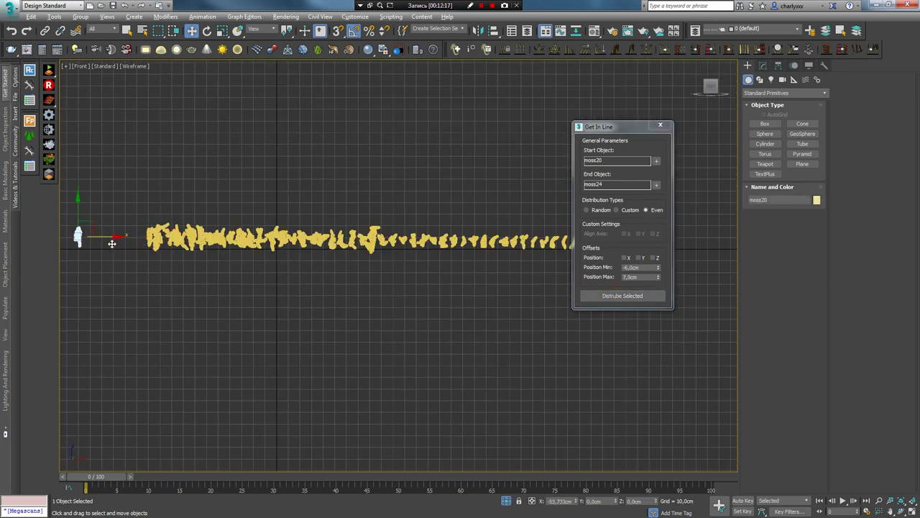
click(335, 271)
scroll(335, 271, down, 3)
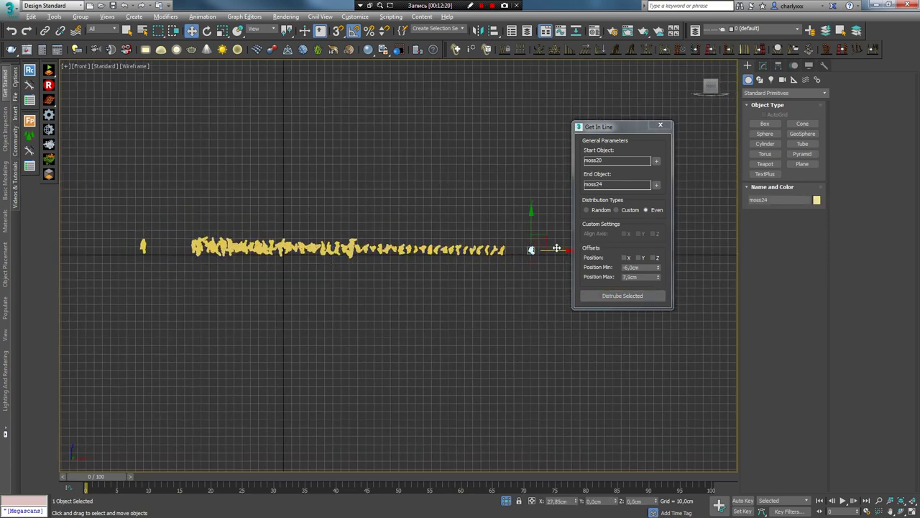
drag(509, 281, 510, 281)
click(623, 295)
click(411, 316)
scroll(410, 316, up, 2)
scroll(279, 278, up, 3)
scroll(228, 311, down, 5)
scroll(499, 284, up, 1)
scroll(168, 236, up, 2)
scroll(405, 244, down, 3)
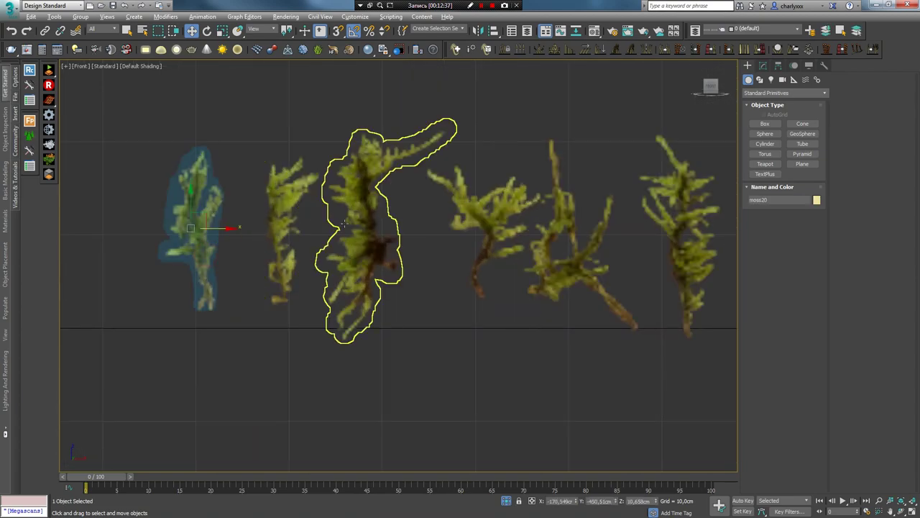
Step: Move the pivots of moss pieces like moss23, moss28 and moss43 to each plant's base
click(283, 228)
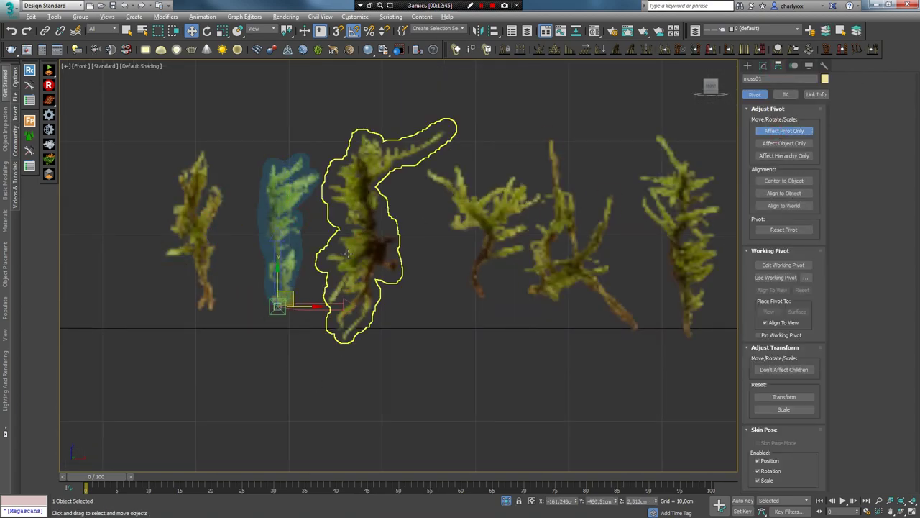
click(360, 302)
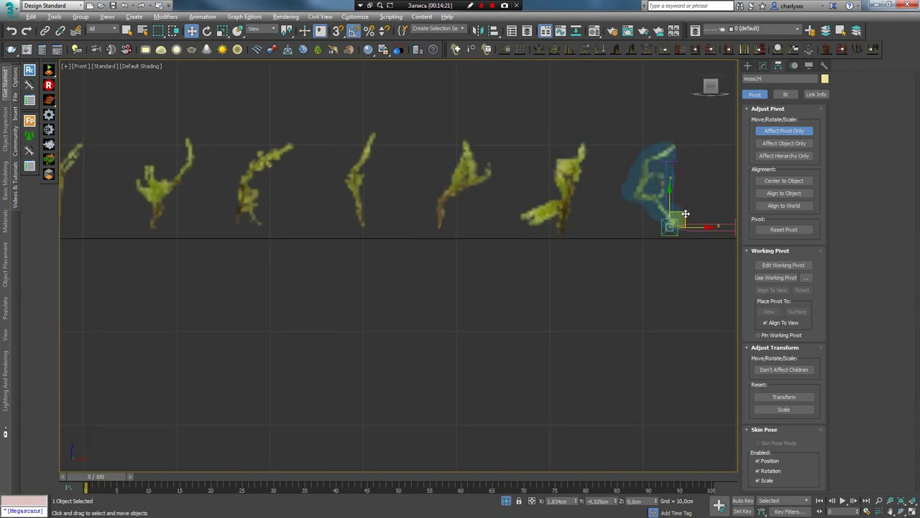
scroll(629, 240, down, 4)
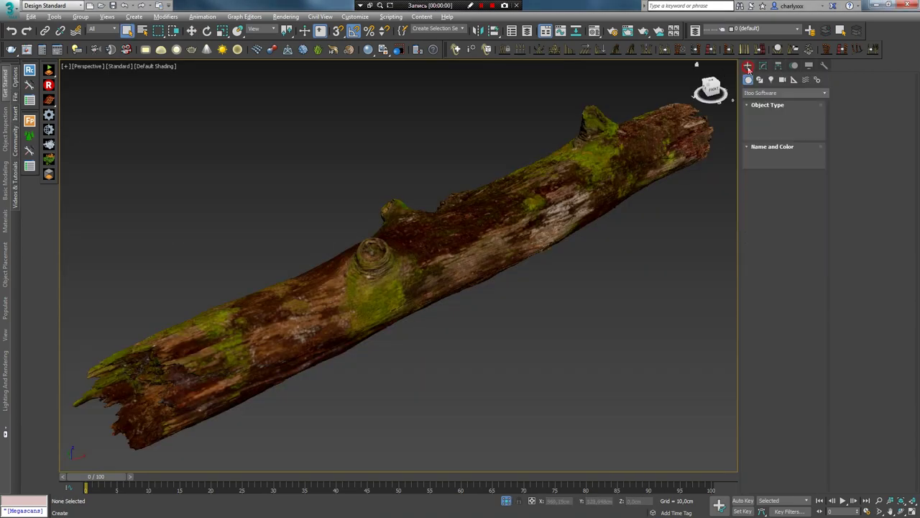
Step: Create a Forest Pro object named tree_moss and add every moss object to its geometry list
click(748, 67)
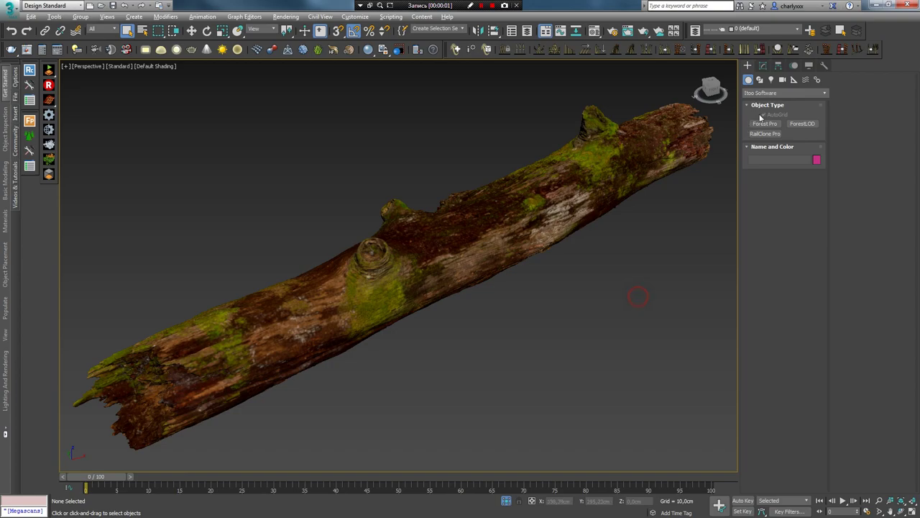
click(769, 124)
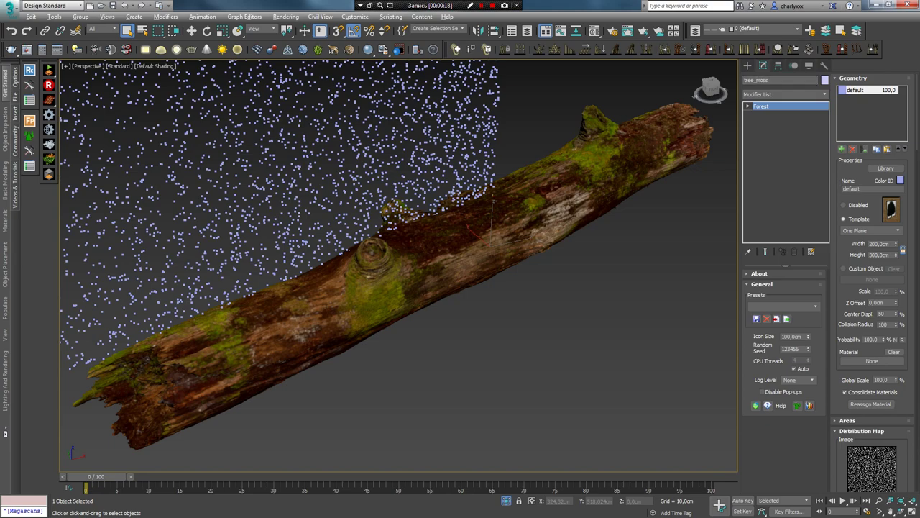
click(867, 149)
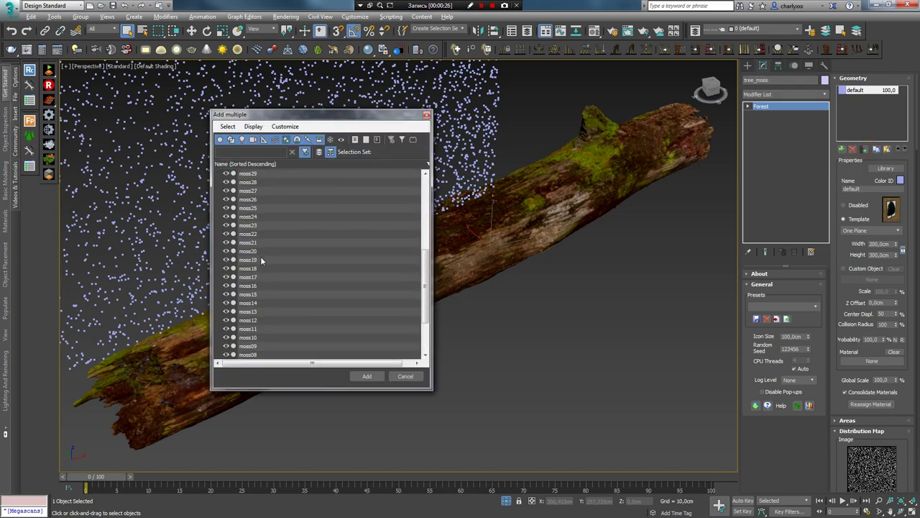
key(ctrl+a)
click(367, 376)
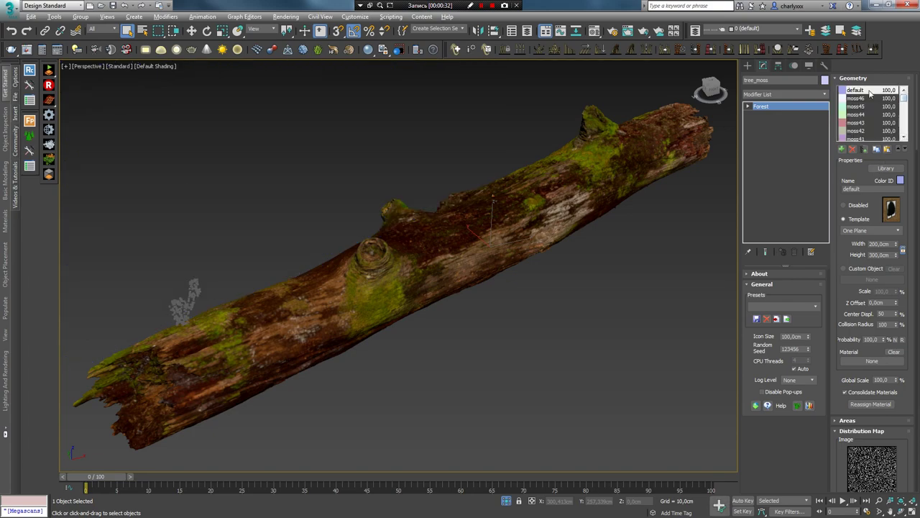
Step: Use the bitmap Aset_wood_log_L_rdeu3_8K_Fuzz.jpg as the moss distribution map
scroll(869, 356, down, 5)
scroll(869, 356, down, 5)
scroll(868, 355, down, 5)
scroll(868, 356, down, 5)
scroll(868, 356, down, 3)
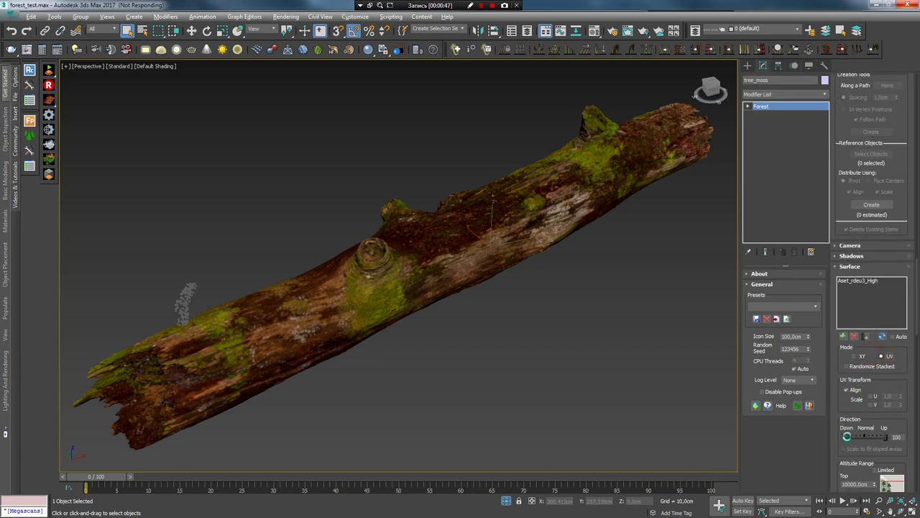
scroll(874, 408, down, 5)
scroll(874, 409, down, 5)
scroll(874, 408, down, 4)
scroll(874, 409, down, 4)
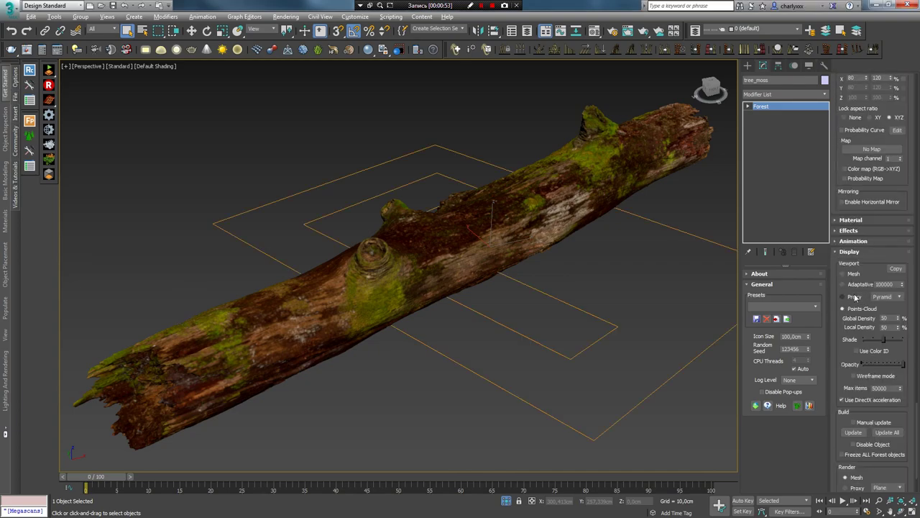
scroll(863, 345, up, 1)
scroll(870, 330, up, 2)
scroll(878, 317, up, 2)
scroll(883, 307, up, 2)
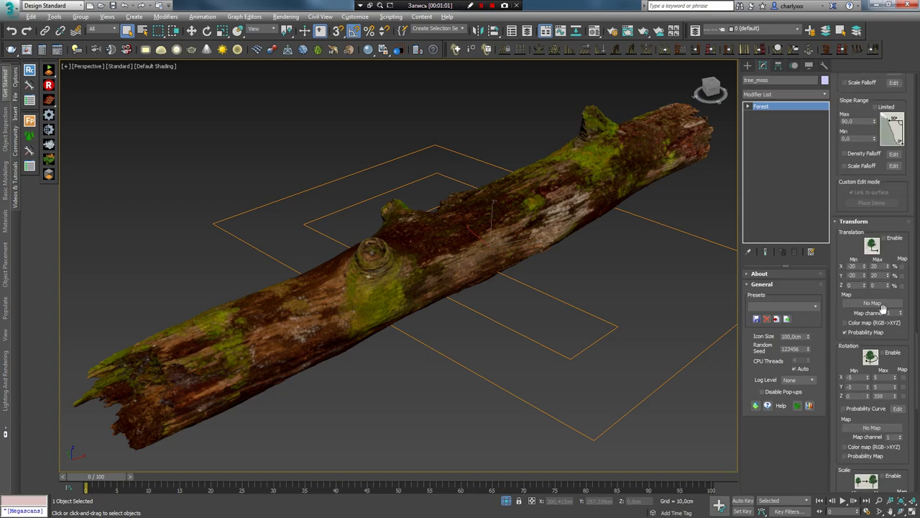
scroll(878, 316, down, 2)
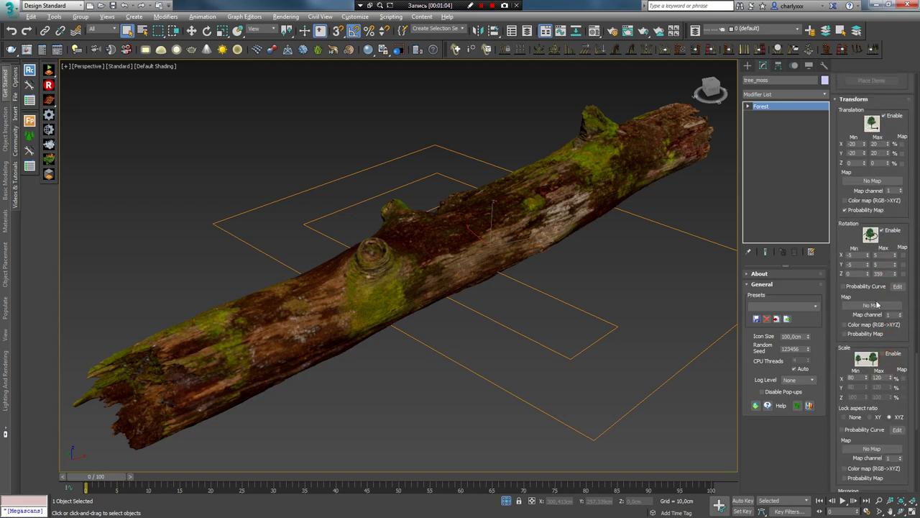
scroll(889, 362, down, 2)
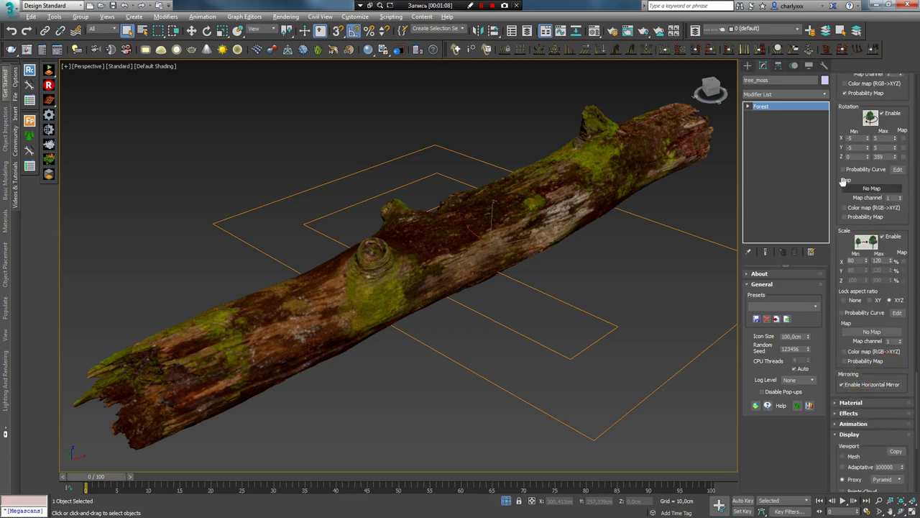
scroll(852, 208, down, 2)
scroll(867, 245, down, 2)
scroll(877, 277, down, 2)
scroll(880, 285, down, 2)
scroll(878, 298, down, 2)
scroll(877, 310, down, 2)
scroll(875, 322, down, 2)
scroll(874, 335, down, 2)
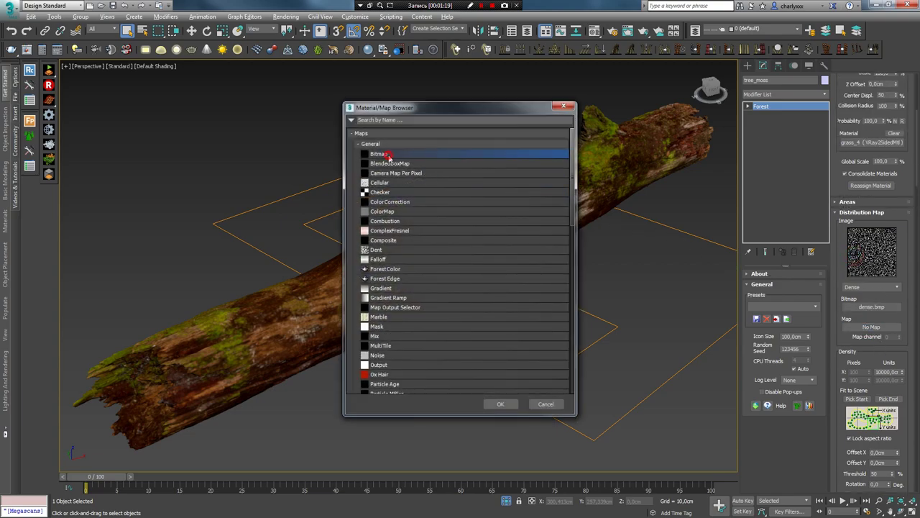
double_click(388, 155)
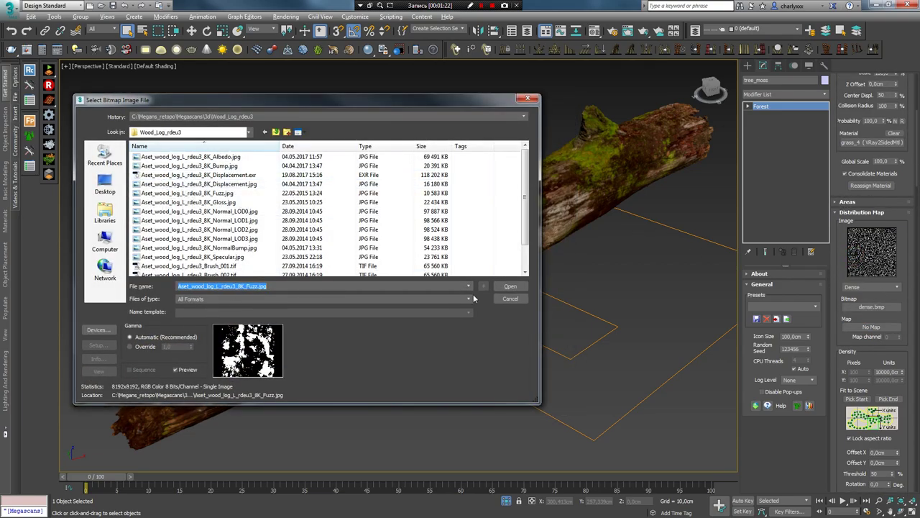
click(510, 299)
Step: Set the distribution Density Units X to 50 cm
scroll(872, 349, down, 1)
scroll(874, 306, down, 1)
scroll(873, 299, down, 1)
scroll(877, 291, down, 1)
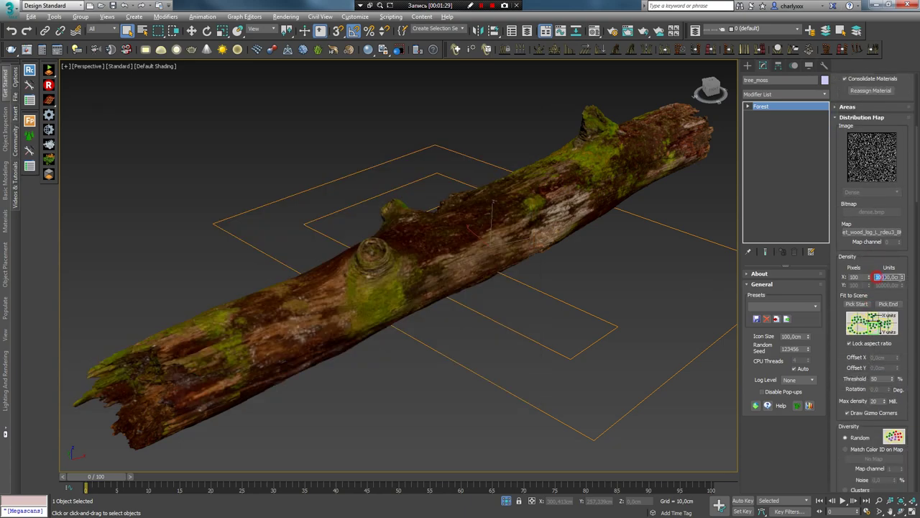
click(889, 276)
text(50)
key(Return)
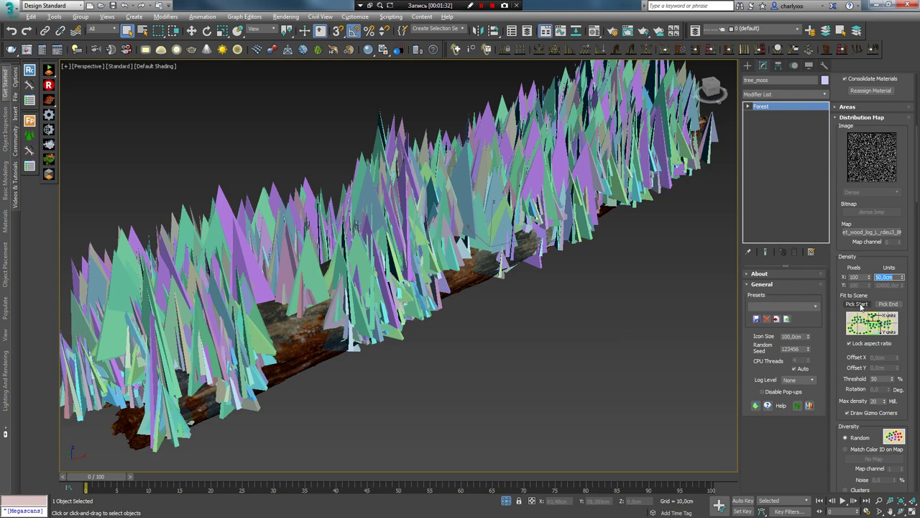
Step: Display the moss scatter as a Points-Cloud with Global Density 20
scroll(862, 309, down, 3)
scroll(863, 319, down, 3)
scroll(864, 331, down, 3)
scroll(865, 345, down, 3)
scroll(865, 349, down, 3)
scroll(863, 354, down, 3)
scroll(861, 358, down, 2)
scroll(858, 365, down, 2)
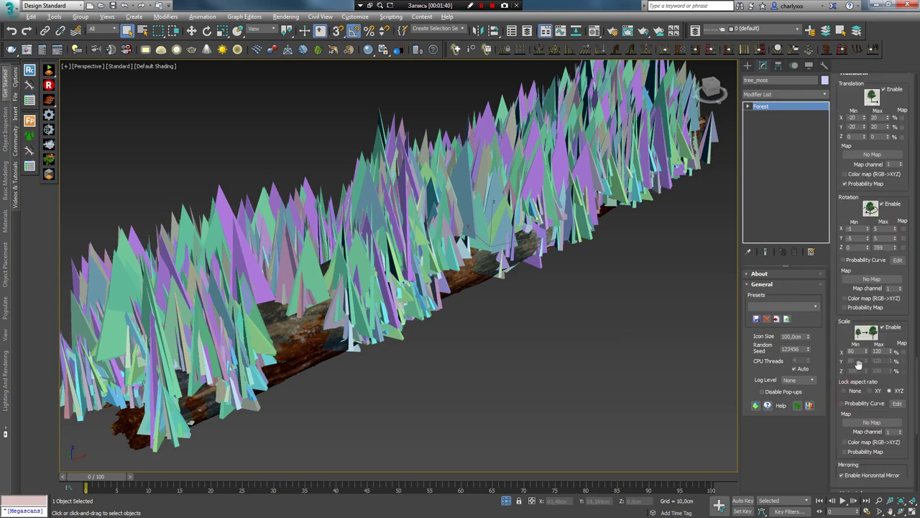
scroll(857, 365, down, 3)
click(850, 324)
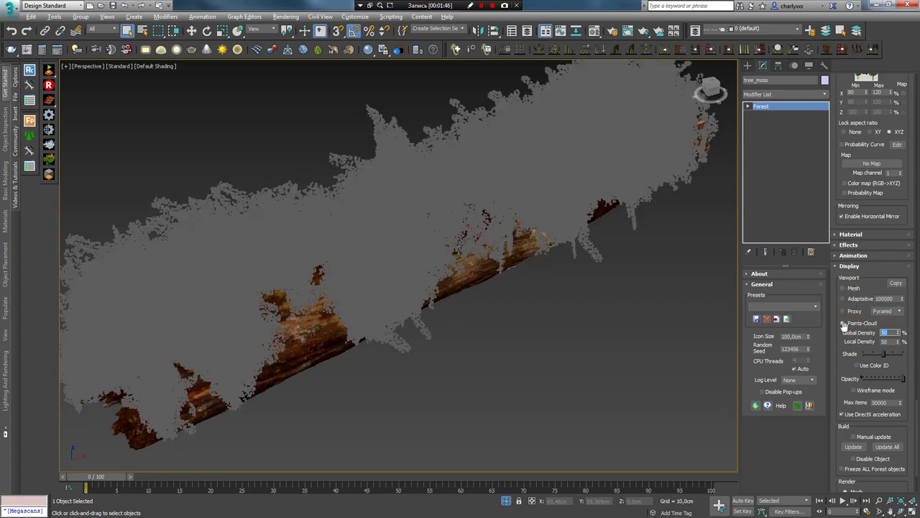
text(20)
key(Return)
Step: Adjust the Transform Scale Min and Max to make the moss instances much smaller
scroll(872, 255, up, 3)
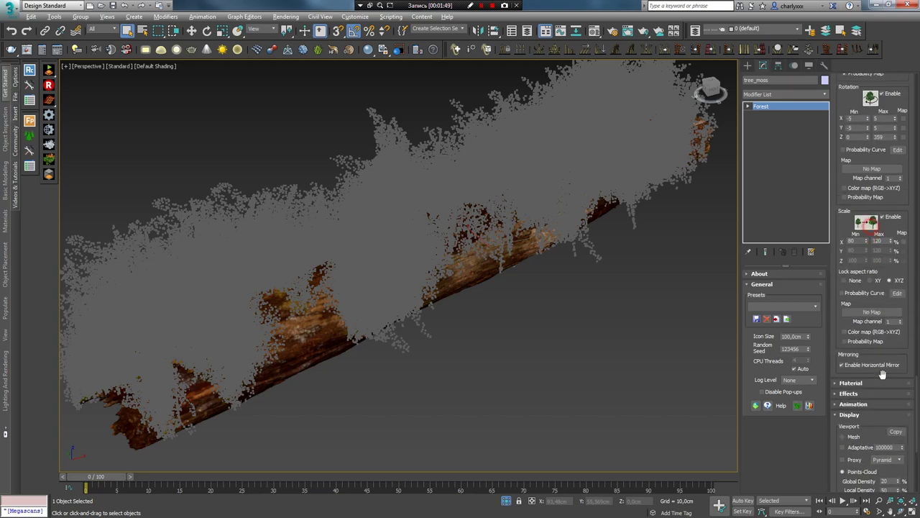
scroll(870, 316, up, 3)
drag(891, 314, 899, 363)
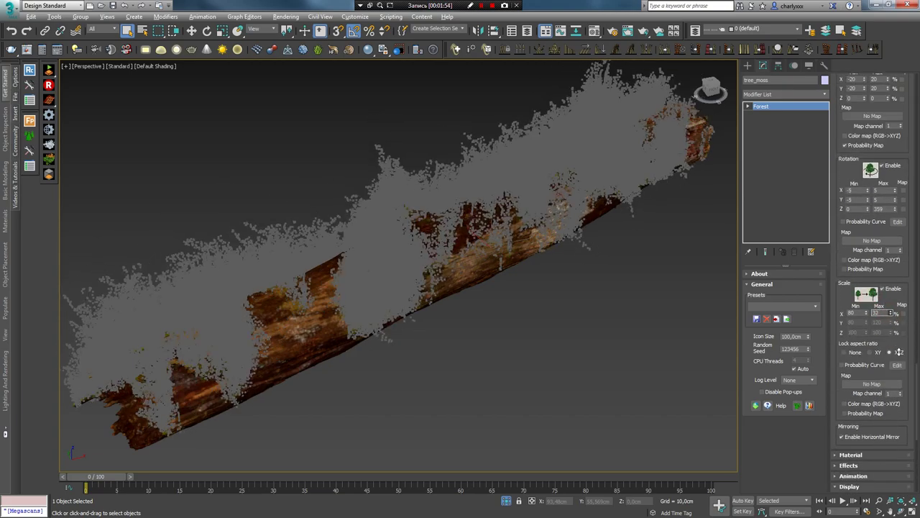
drag(868, 316, 874, 343)
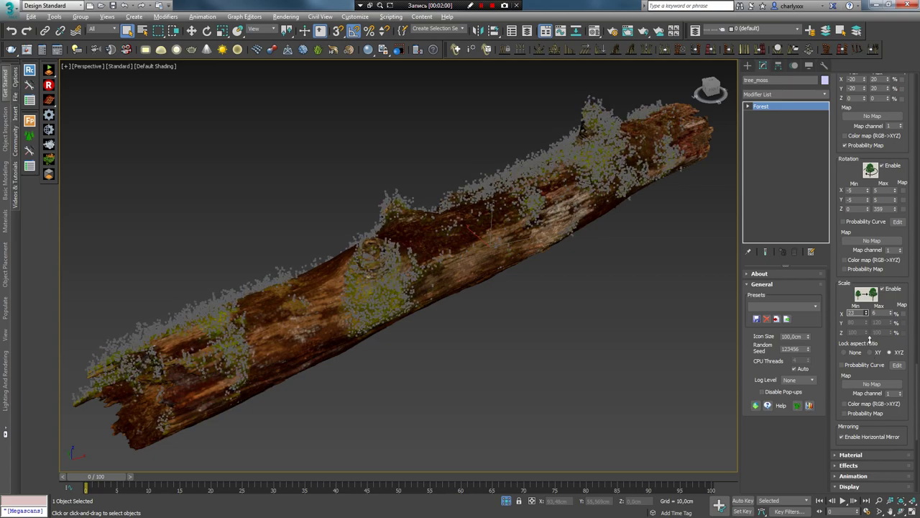
click(614, 300)
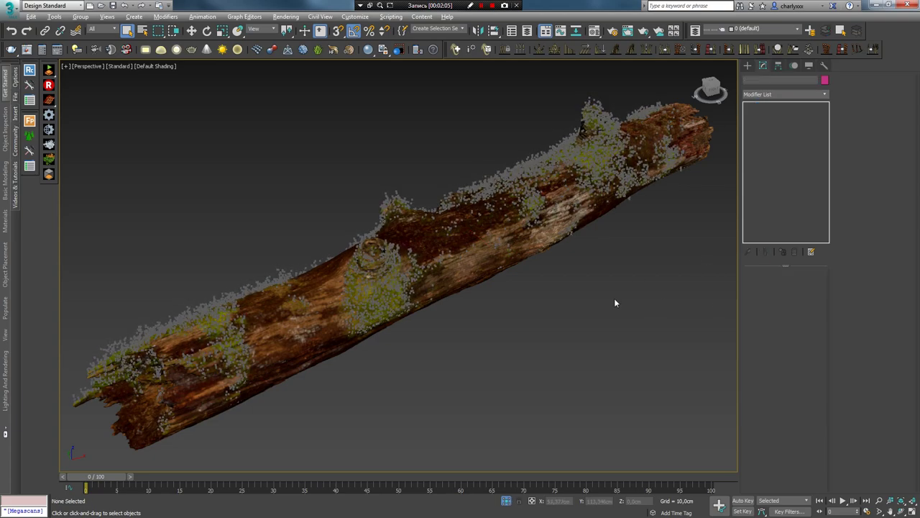
Step: Render the scene in V-Ray, glance at the Environment settings, then render again
key(shift+q)
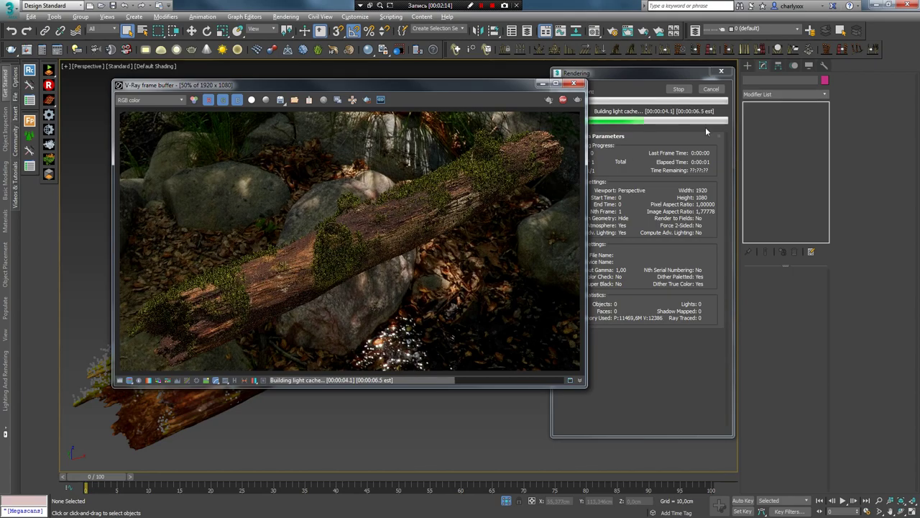
key(8)
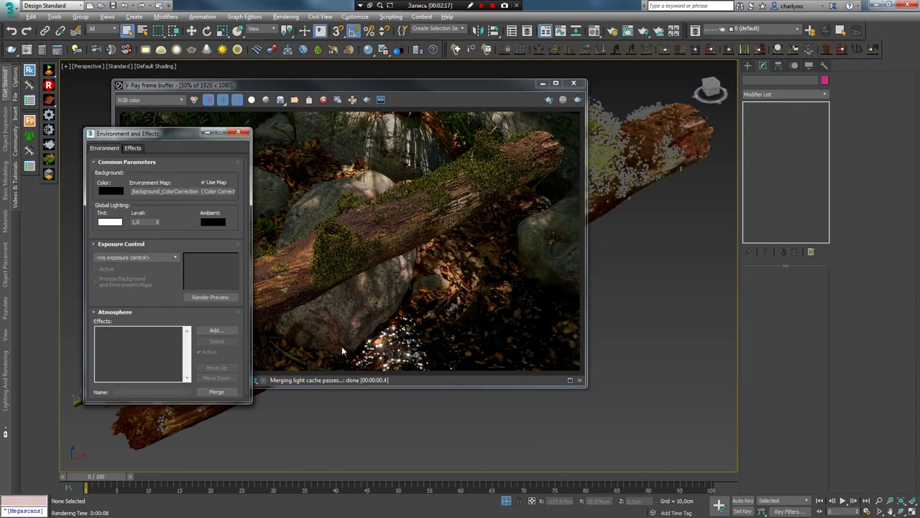
click(242, 134)
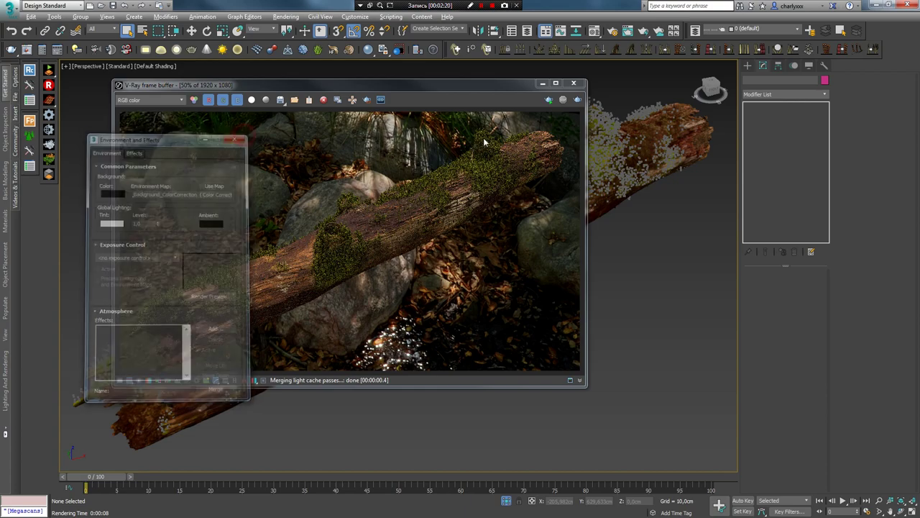
click(578, 100)
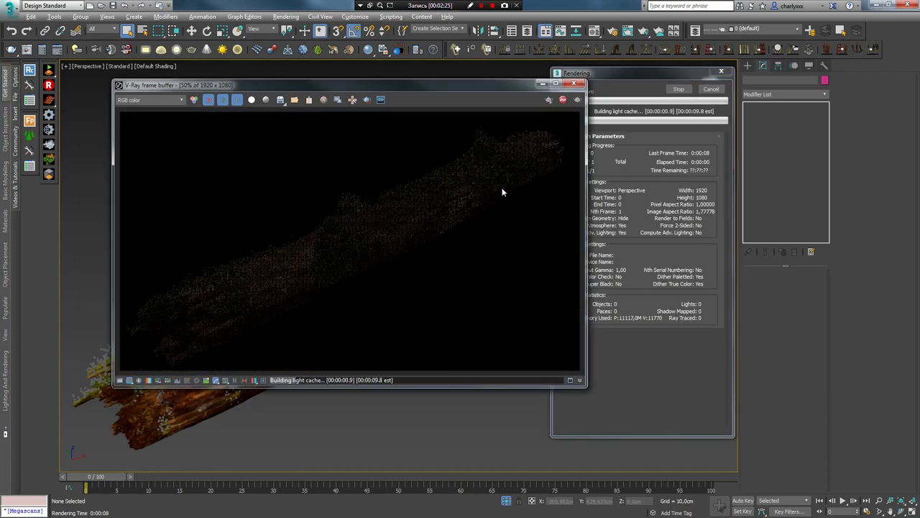
Step: Zoom and pan the render across the moss on different parts of the log
scroll(388, 225, up, 2)
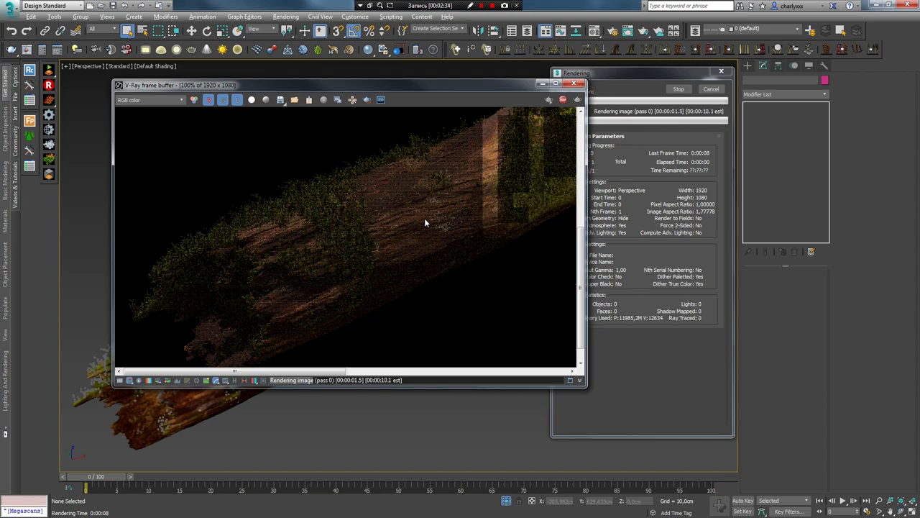
mouse_move(405, 221)
middle_down()
mouse_move(443, 176)
mouse_move(465, 193)
mouse_move(366, 235)
mouse_move(387, 241)
mouse_move(378, 255)
middle_up()
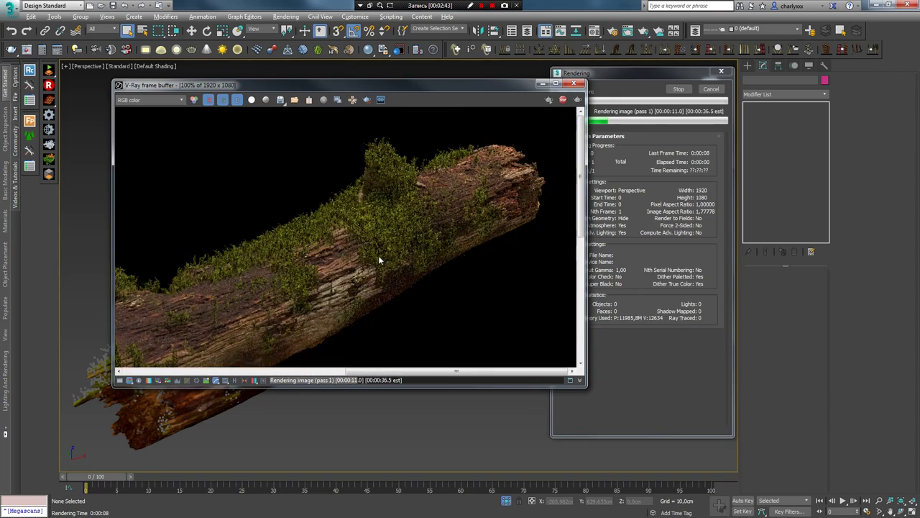
scroll(378, 255, down, 2)
scroll(351, 281, up, 4)
middle_drag(312, 248, 343, 244)
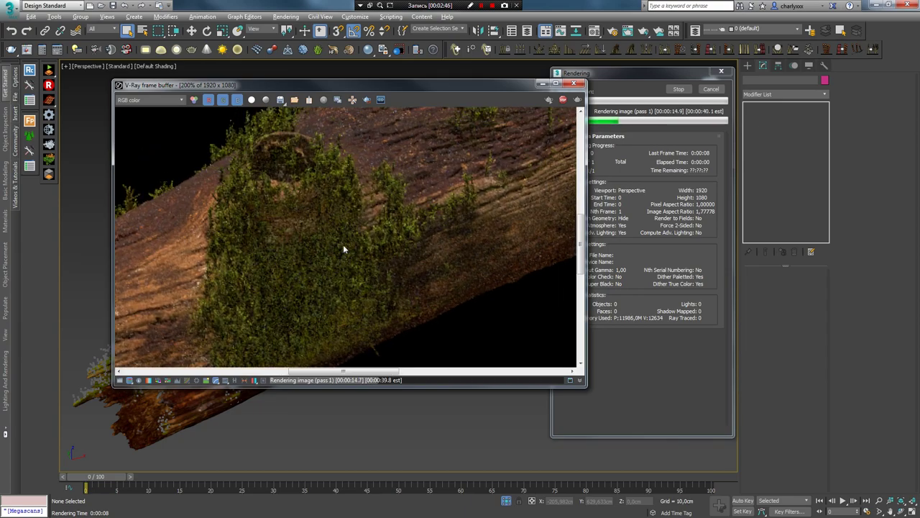
scroll(343, 245, down, 2)
mouse_move(468, 189)
middle_down()
mouse_move(384, 240)
mouse_move(308, 254)
middle_up()
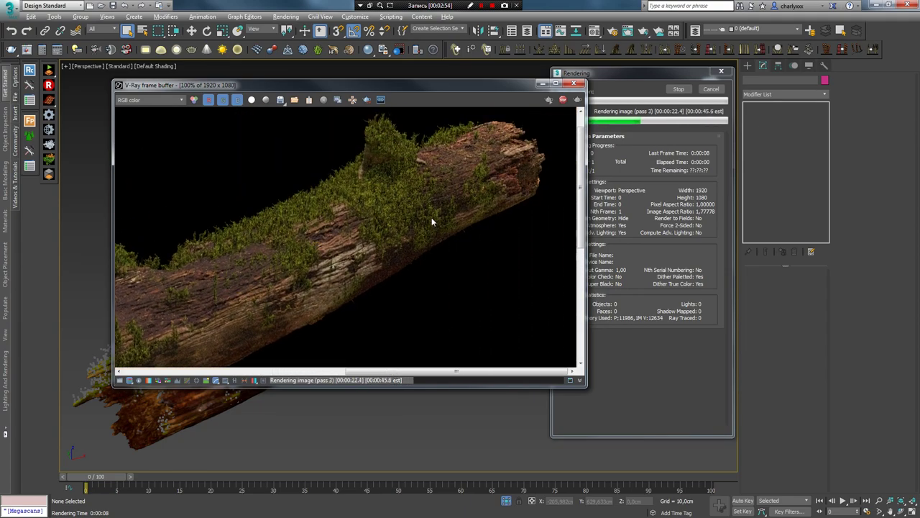
mouse_move(302, 223)
middle_down()
mouse_move(304, 255)
mouse_move(325, 238)
mouse_move(451, 200)
mouse_move(379, 242)
middle_up()
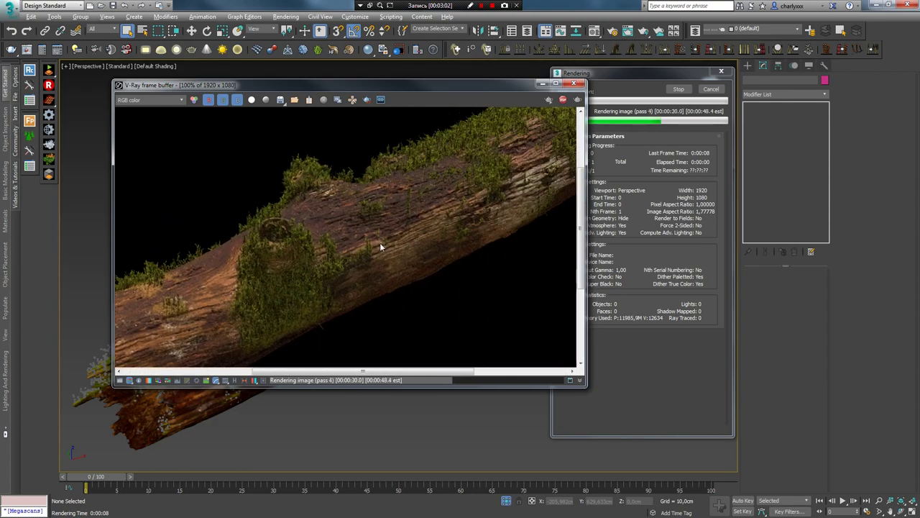
scroll(379, 243, down, 1)
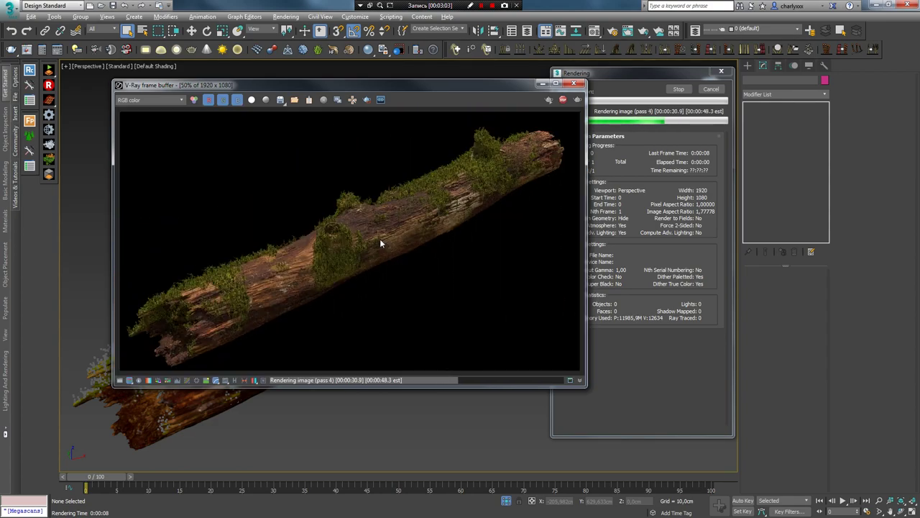
Step: Stop the full-resolution render and orbit the viewport to a new angle on the log
click(677, 90)
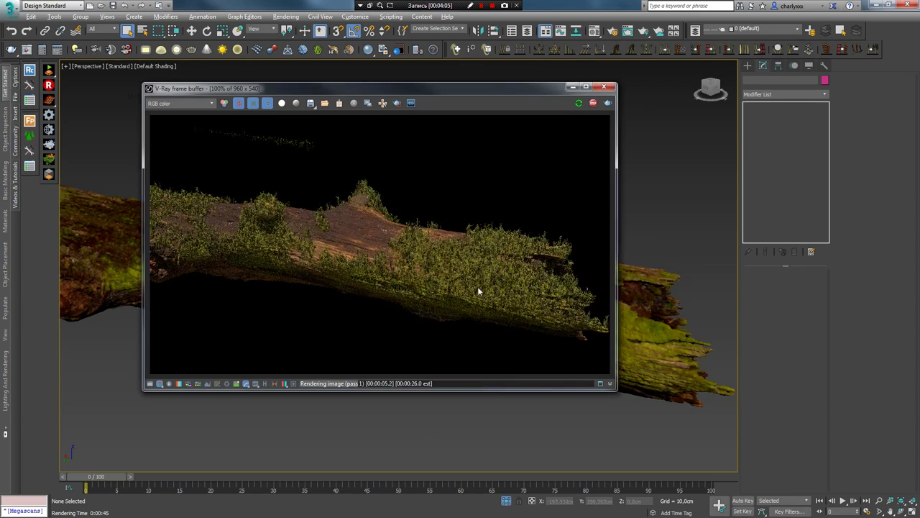
scroll(460, 284, up, 2)
scroll(437, 282, down, 2)
mouse_move(591, 422)
alt+middle_down()
mouse_move(503, 423)
mouse_move(551, 399)
mouse_move(446, 402)
alt+middle_up()
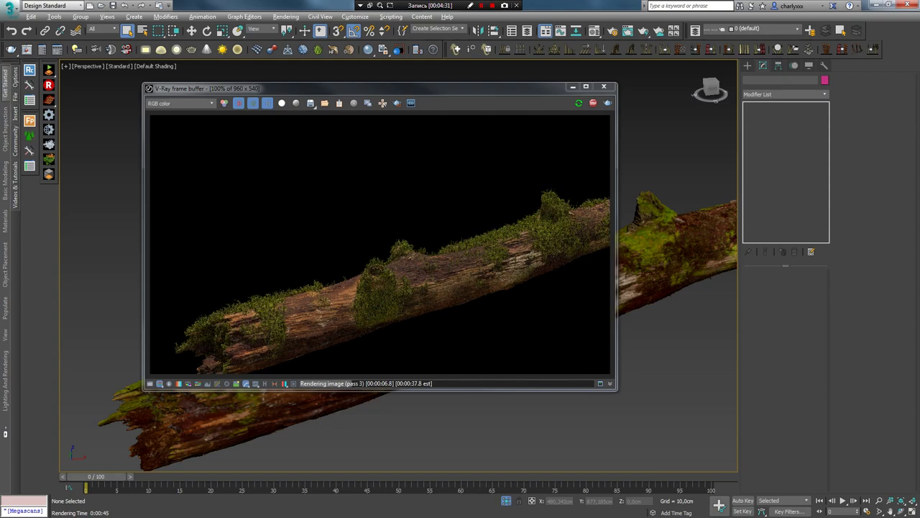
scroll(854, 136, down, 5)
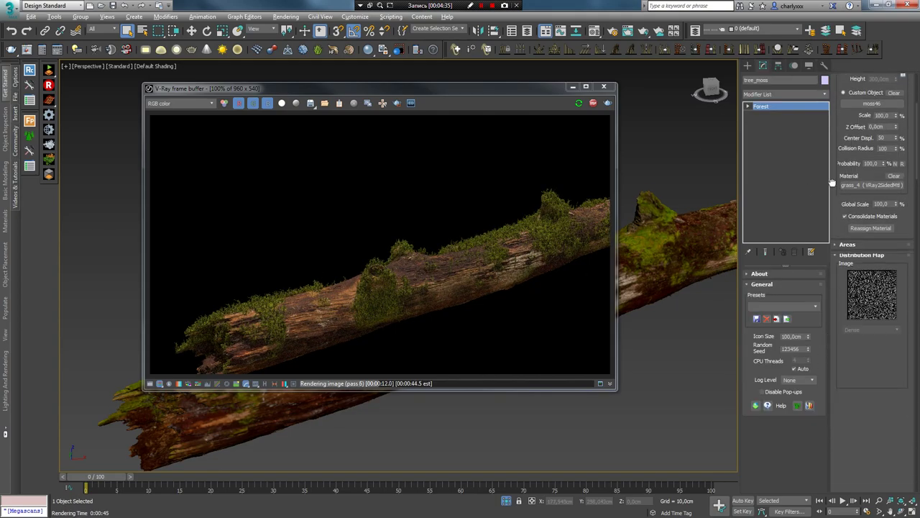
Step: Set the moss scale range to a minimum of 5 and a maximum of 10
scroll(894, 328, down, 1)
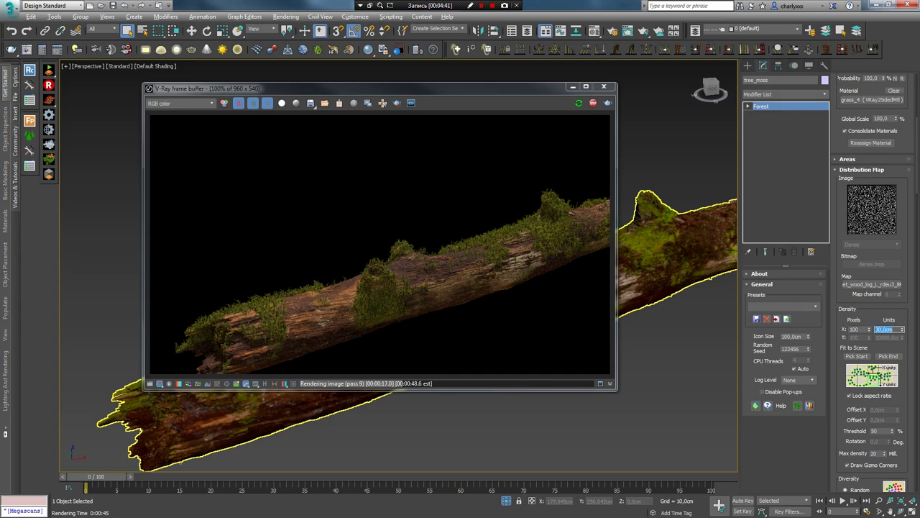
scroll(848, 295, down, 3)
scroll(863, 309, down, 3)
scroll(877, 329, down, 3)
scroll(877, 329, down, 3)
scroll(877, 328, down, 3)
scroll(878, 329, down, 3)
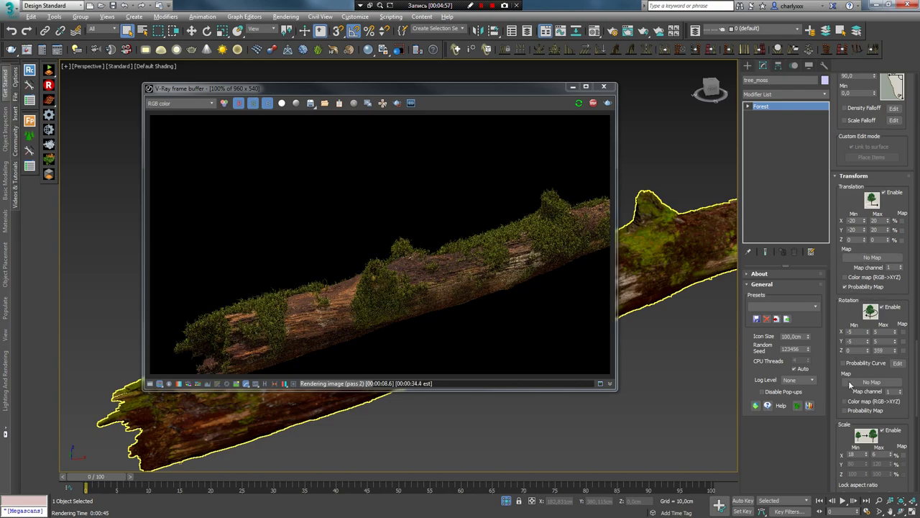
scroll(850, 386, down, 3)
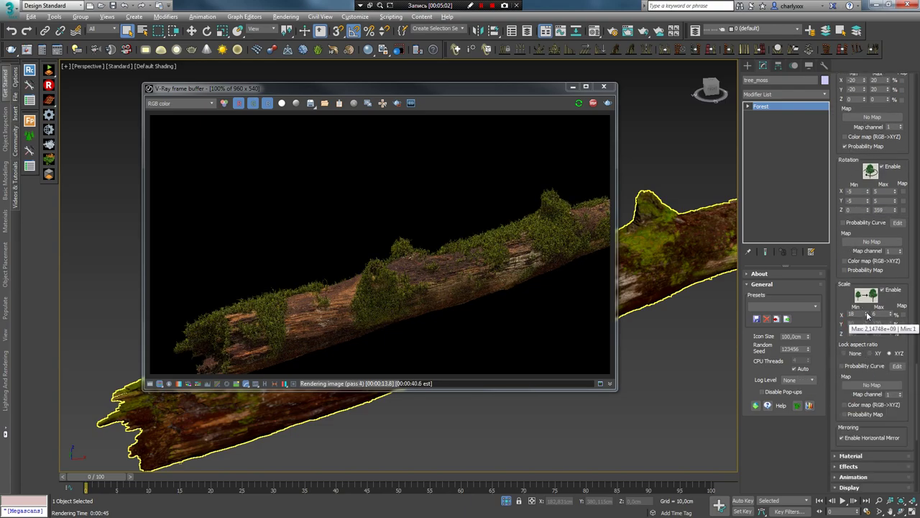
click(868, 316)
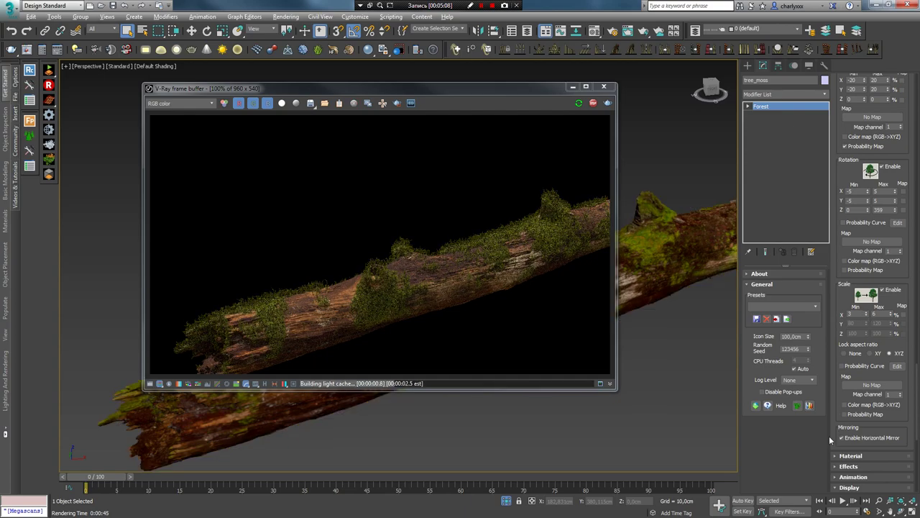
scroll(481, 274, up, 2)
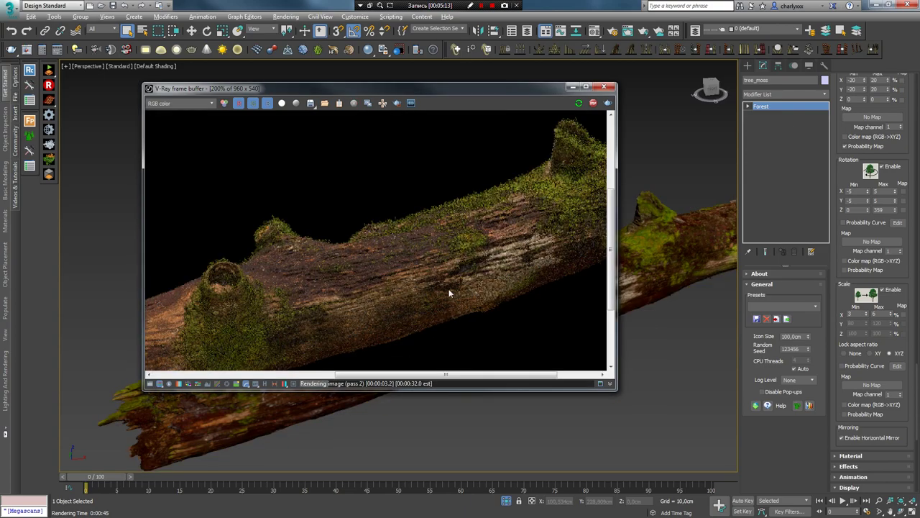
middle_drag(513, 216, 387, 190)
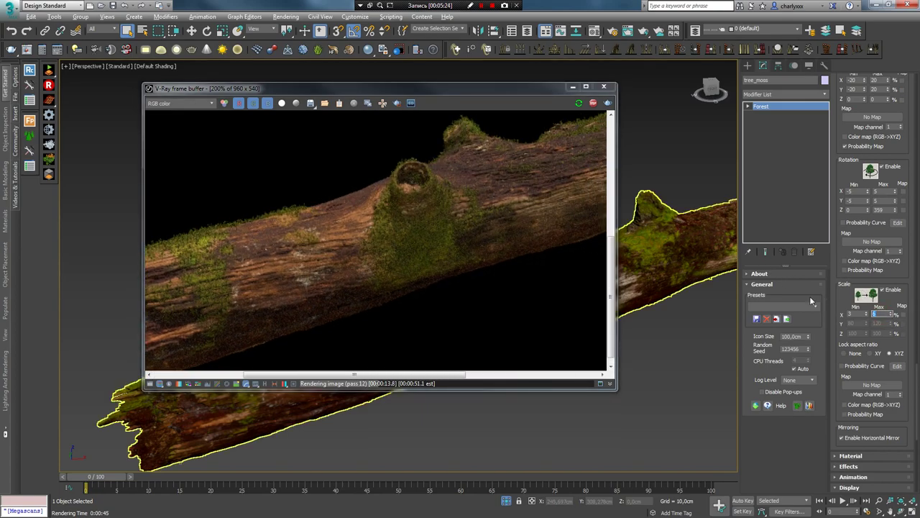
double_click(875, 315)
text(10)
key(Return)
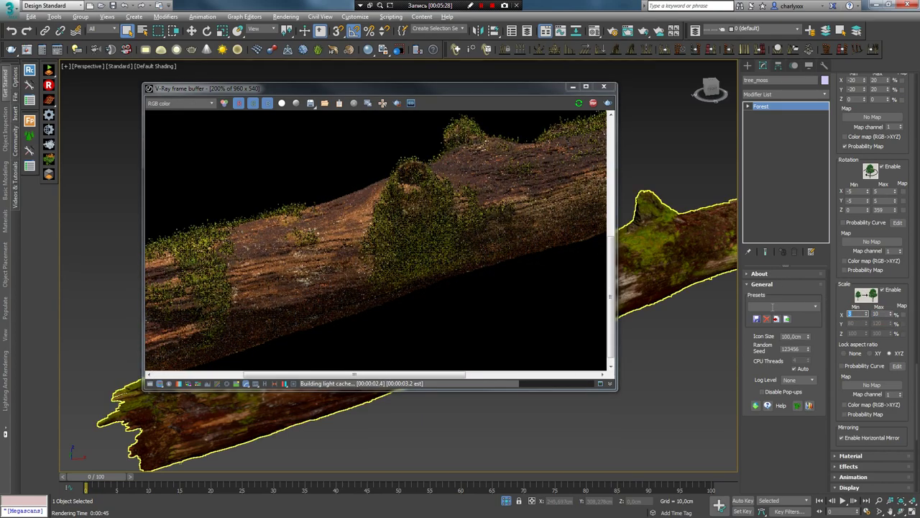
middle_drag(460, 302, 343, 243)
middle_drag(432, 271, 431, 206)
Step: Set the Y rotation range to -10 to 15 and inspect the zoomed render of the log
double_click(852, 201)
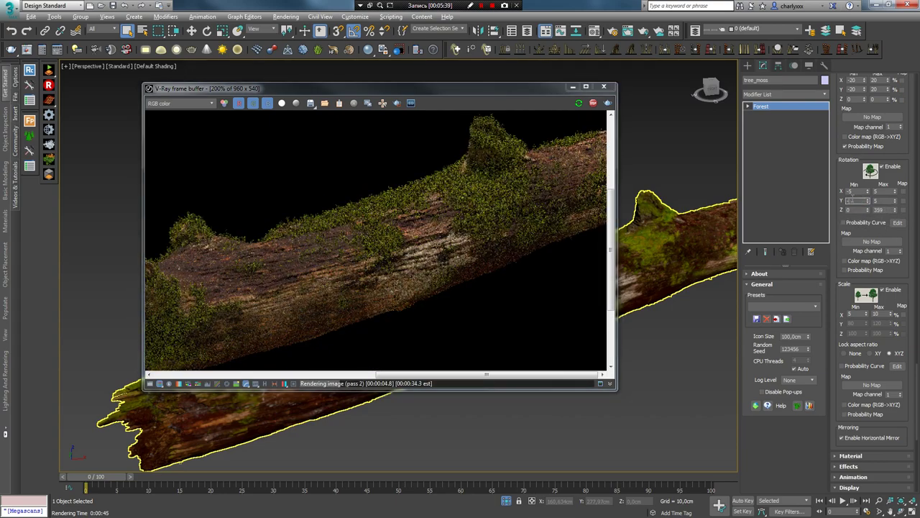
text(-1015)
key(Return)
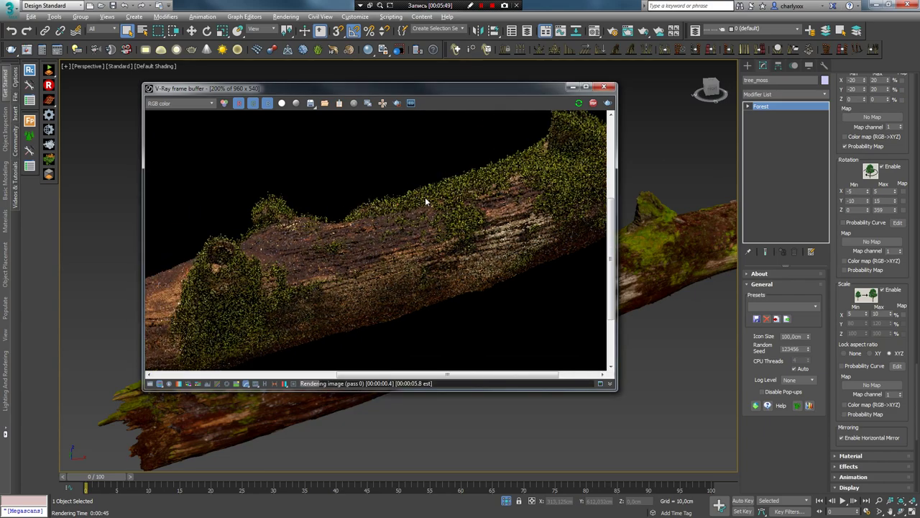
middle_drag(370, 276, 421, 266)
scroll(421, 266, down, 1)
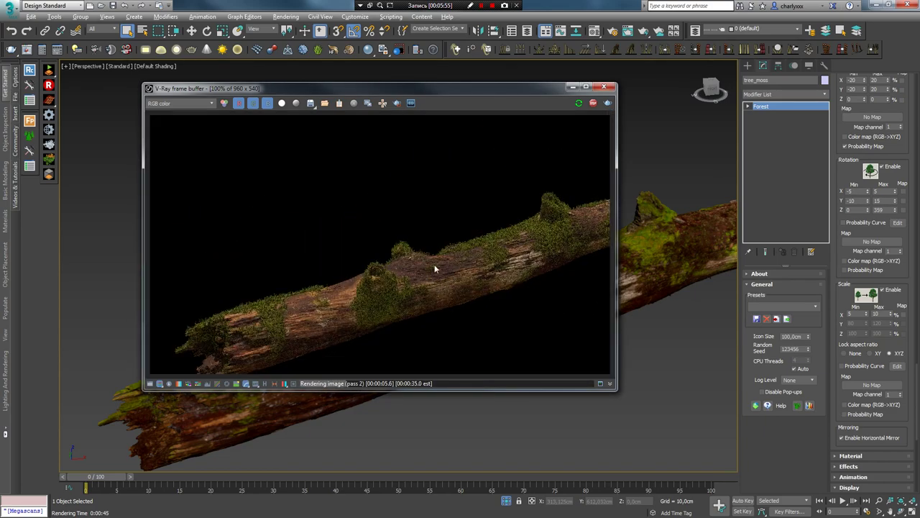
scroll(441, 274, up, 1)
middle_drag(499, 278, 431, 255)
scroll(433, 256, down, 1)
scroll(446, 313, up, 1)
middle_drag(446, 314, 515, 200)
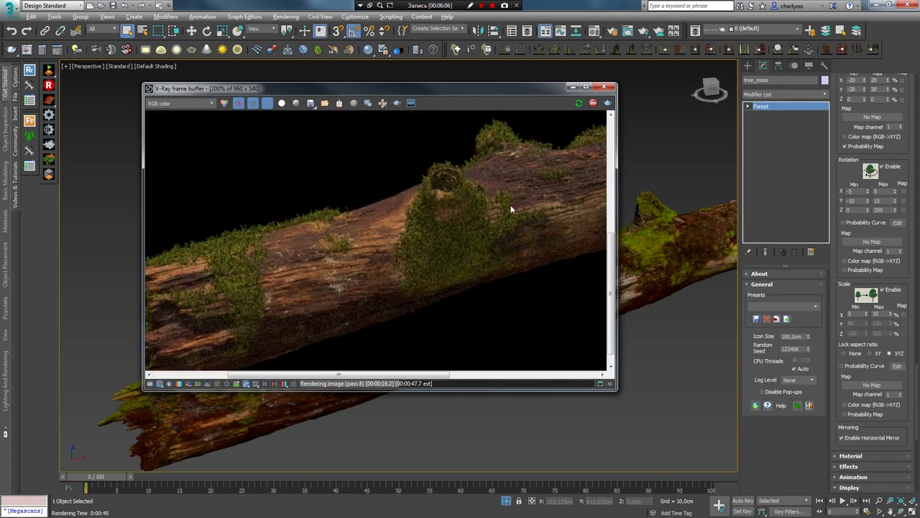
scroll(515, 200, down, 1)
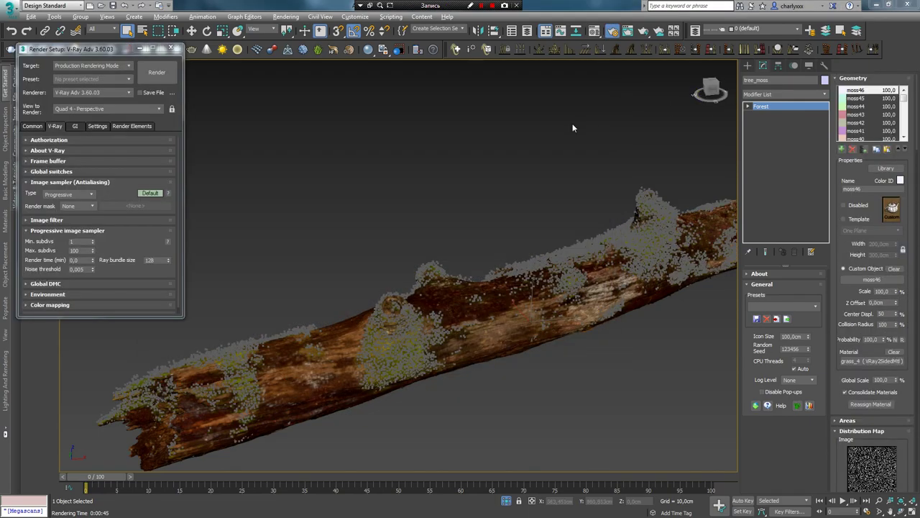
Step: Clone the moss Forest scatter as a copy named tree_moss_dead
key(ctrl+v)
click(437, 300)
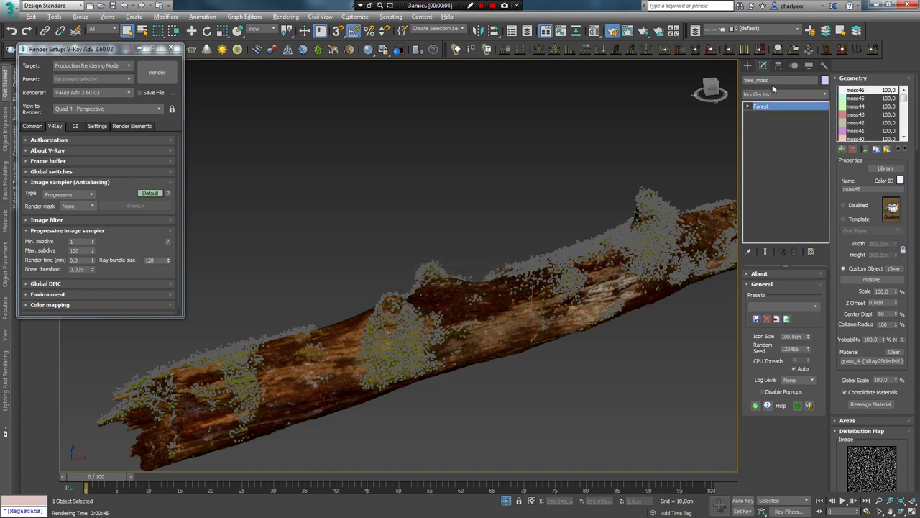
click(775, 80)
text(_dead)
scroll(857, 180, down, 3)
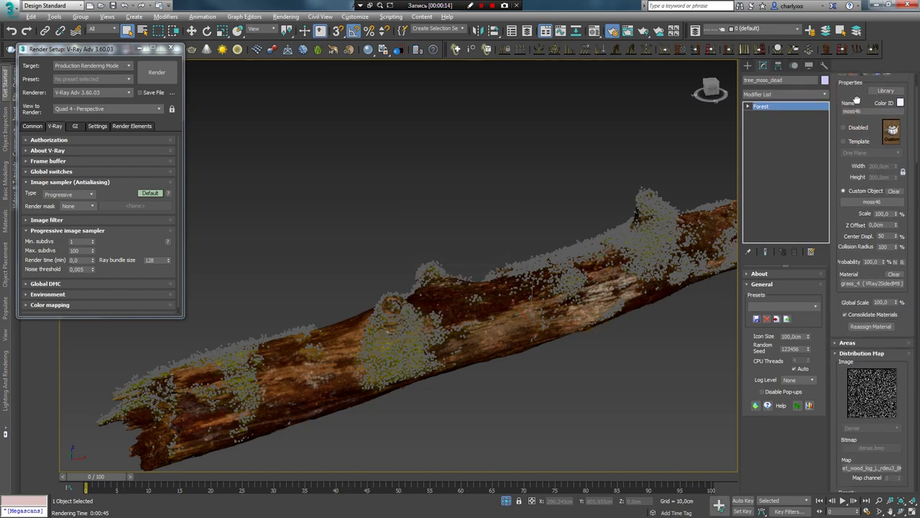
scroll(859, 216, down, 3)
scroll(861, 259, down, 3)
scroll(863, 297, down, 3)
scroll(862, 297, down, 5)
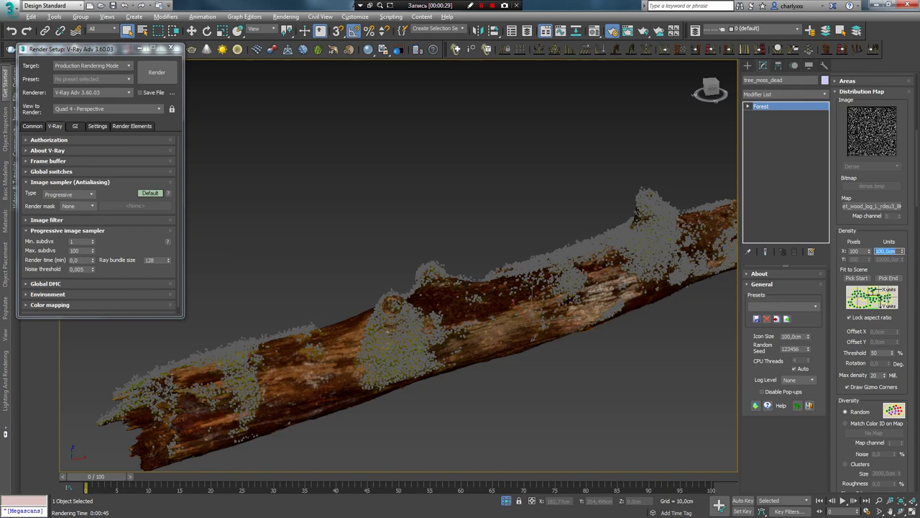
scroll(861, 381, down, 5)
scroll(870, 356, down, 5)
scroll(877, 331, down, 5)
scroll(884, 310, down, 5)
scroll(884, 309, down, 3)
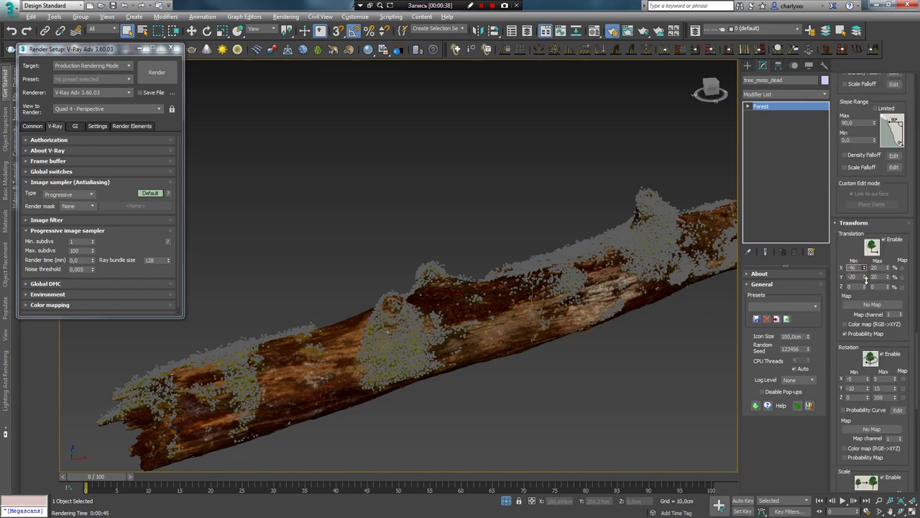
Step: Widen the copy's X translation spread and enlarge its scale range
mouse_move(867, 264)
mouse_down()
mouse_move(866, 272)
mouse_move(890, 248)
mouse_up()
scroll(867, 284, down, 2)
drag(868, 321, 868, 318)
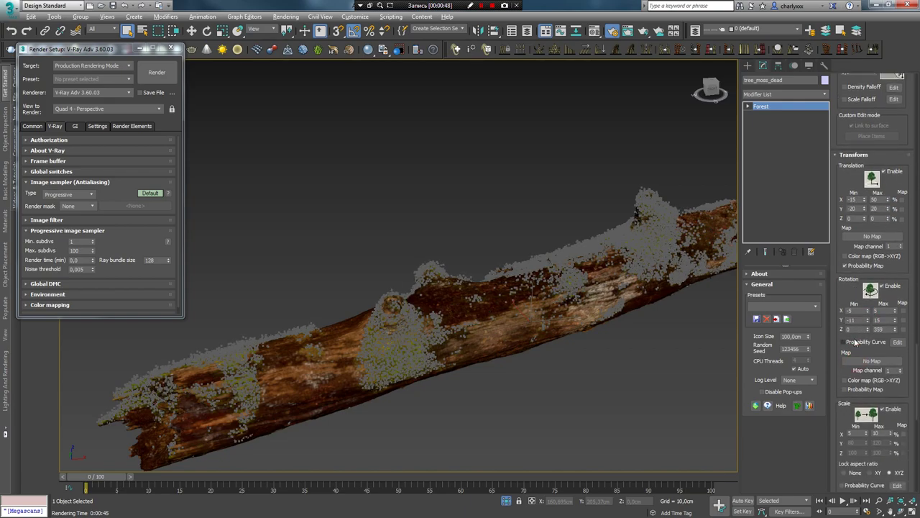
mouse_move(841, 411)
mouse_down()
mouse_move(873, 305)
mouse_move(890, 316)
mouse_up()
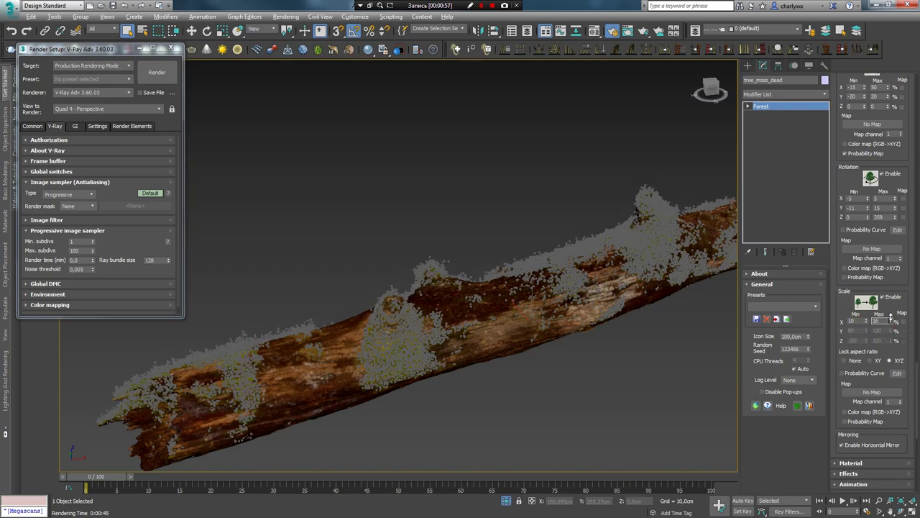
drag(868, 322, 867, 325)
Step: Select all the moss Geometry items and set their probability to 40%
scroll(853, 173, up, 3)
scroll(853, 173, up, 3)
scroll(845, 167, up, 3)
scroll(836, 161, up, 3)
scroll(837, 161, up, 3)
scroll(900, 327, up, 3)
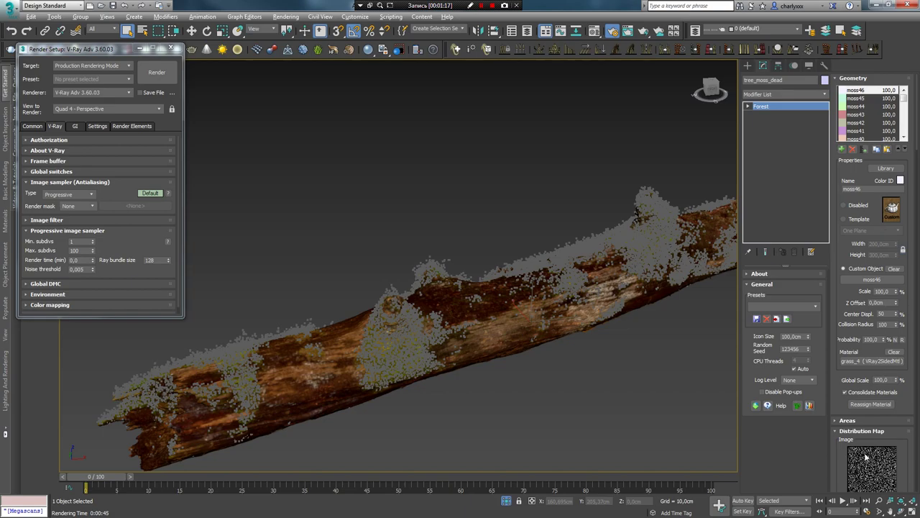
drag(905, 98, 905, 133)
shift+click(859, 131)
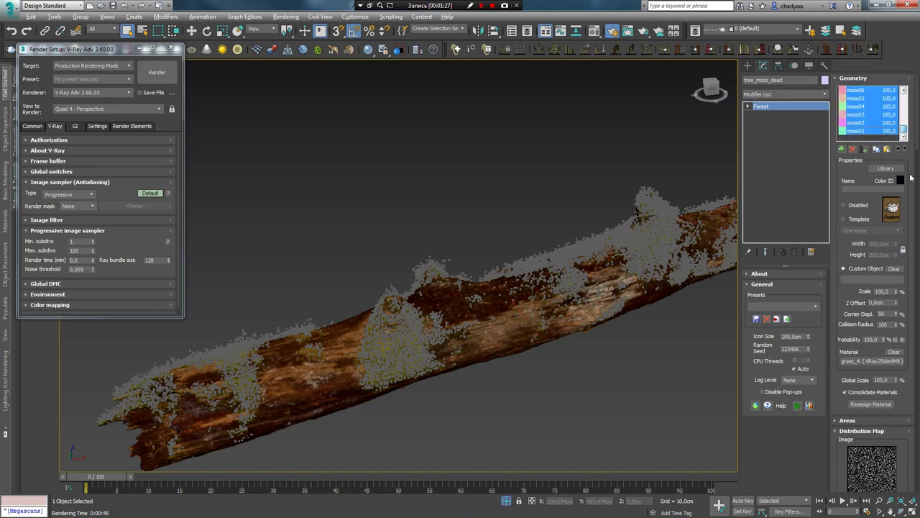
drag(879, 338, 831, 337)
text(40)
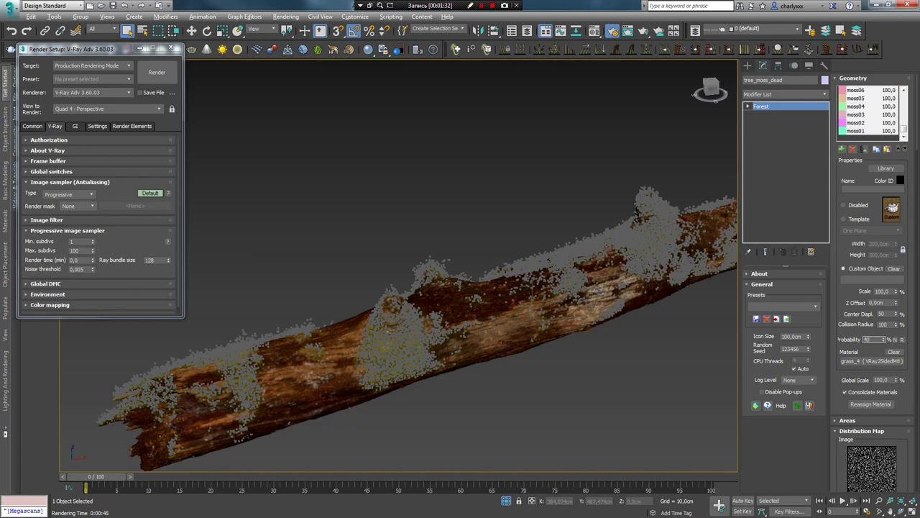
key(Return)
scroll(847, 333, down, 2)
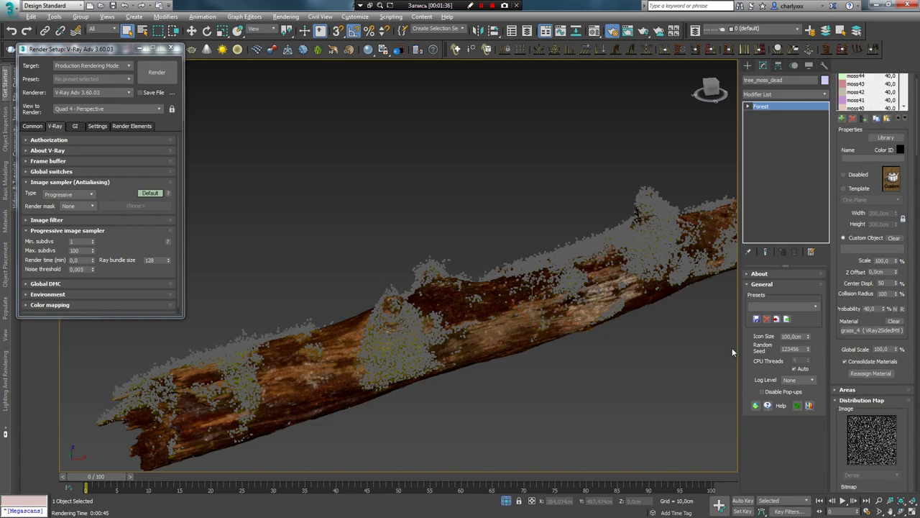
Step: Copy the grass_4 material as grass_4_dead and assign it to the tree_moss_dead scatter
key(m)
click(608, 101)
click(553, 178)
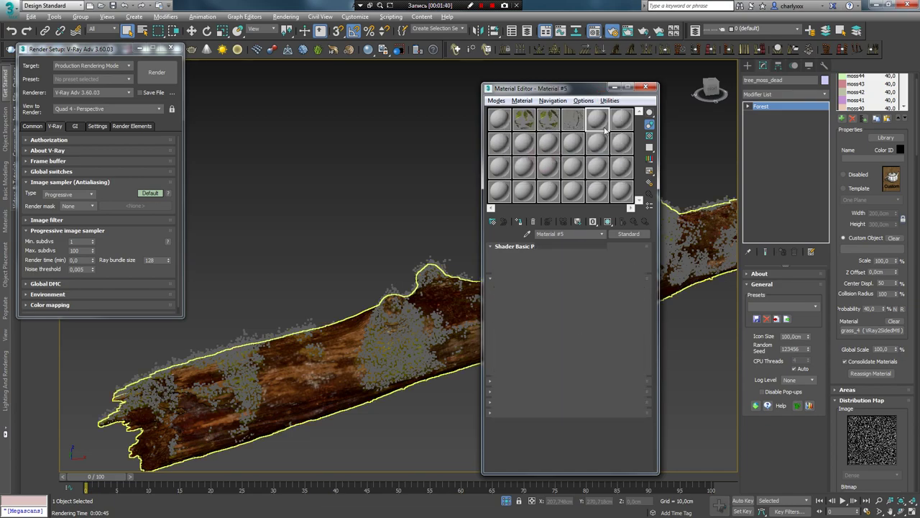
drag(872, 330, 568, 194)
click(549, 309)
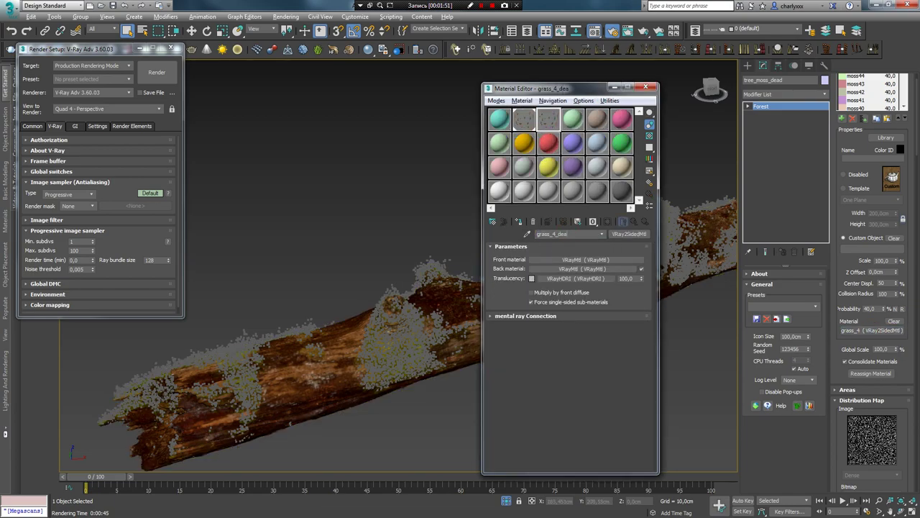
drag(550, 124, 872, 330)
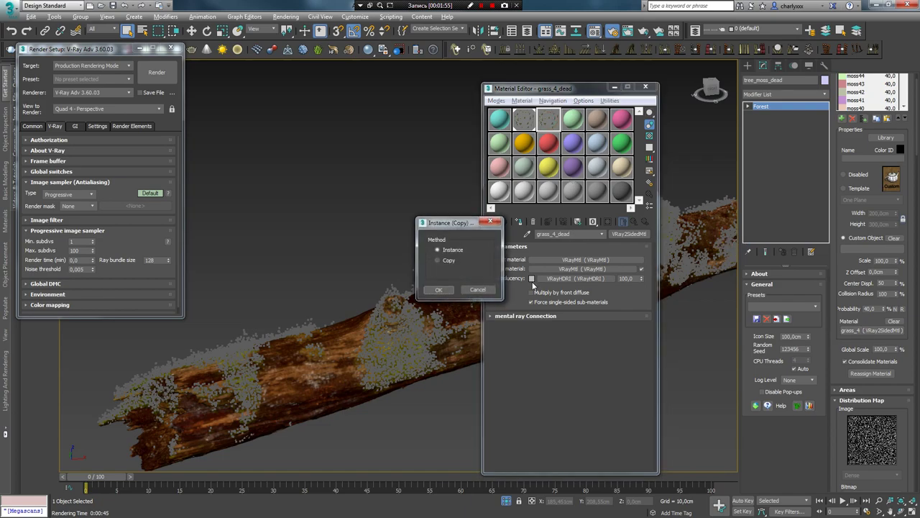
click(437, 288)
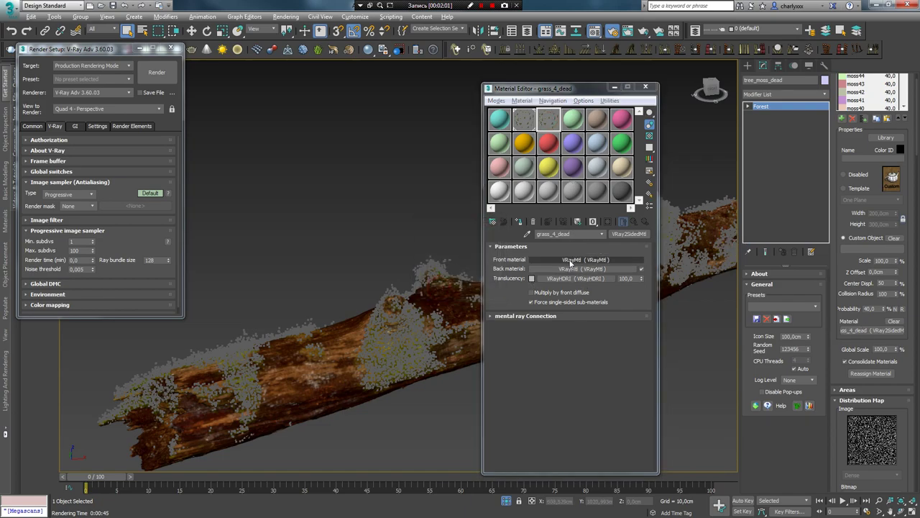
Step: Open grass_4_dead's front-material diffuse map and enlarge the material preview
click(571, 260)
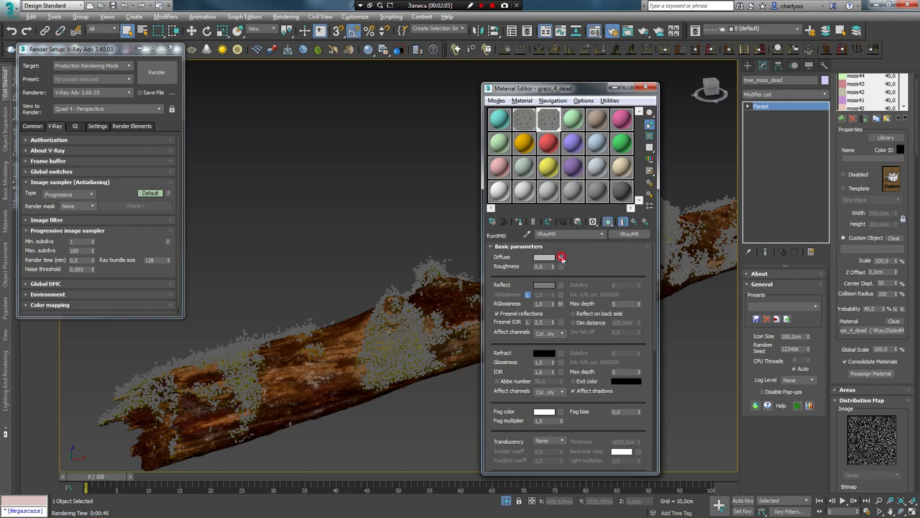
click(561, 257)
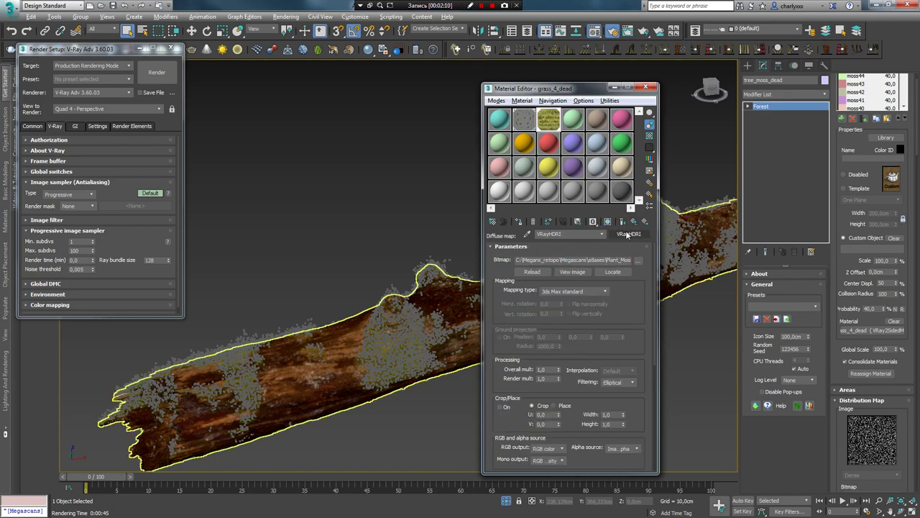
double_click(548, 119)
Step: Replace the diffuse with a Color Correction map, keeping the old texture as its sub-map
click(627, 235)
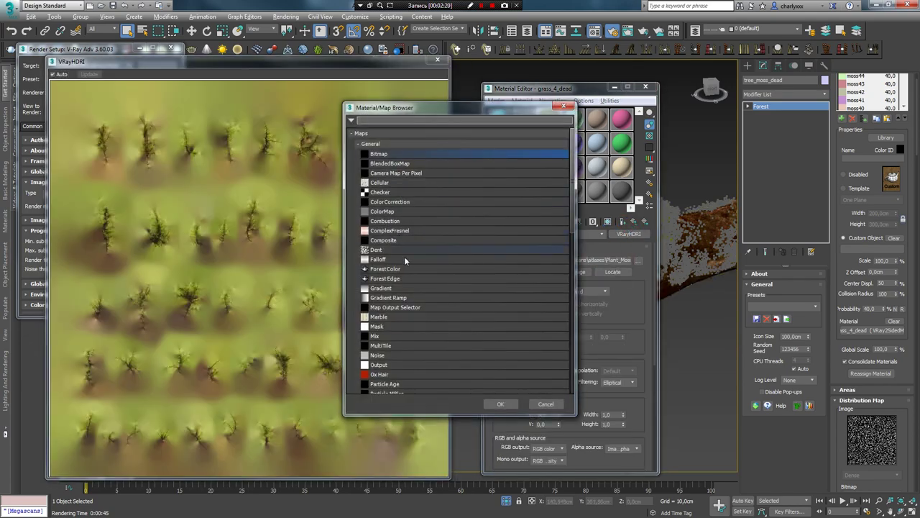
double_click(397, 201)
click(550, 305)
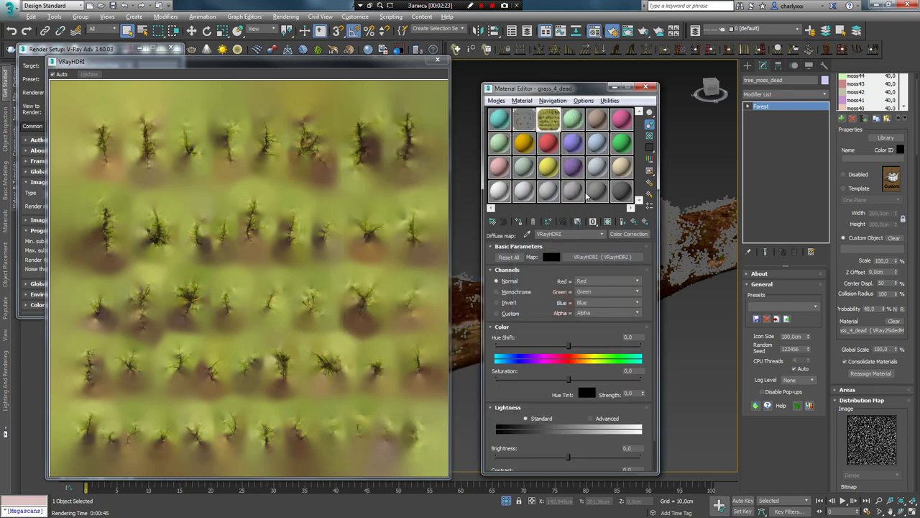
scroll(557, 368, down, 1)
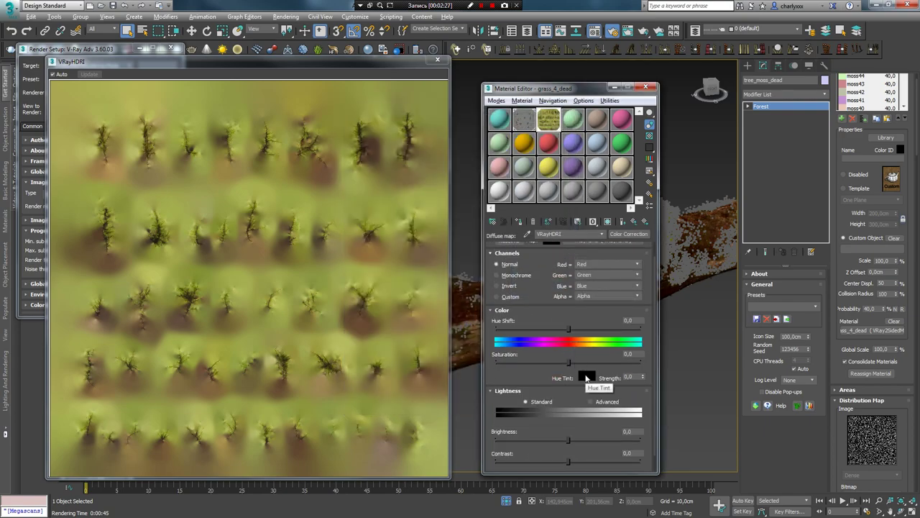
Step: Set the Color Correction hue tint to a dark olive colour sampled from the screen
click(586, 377)
drag(380, 64, 184, 60)
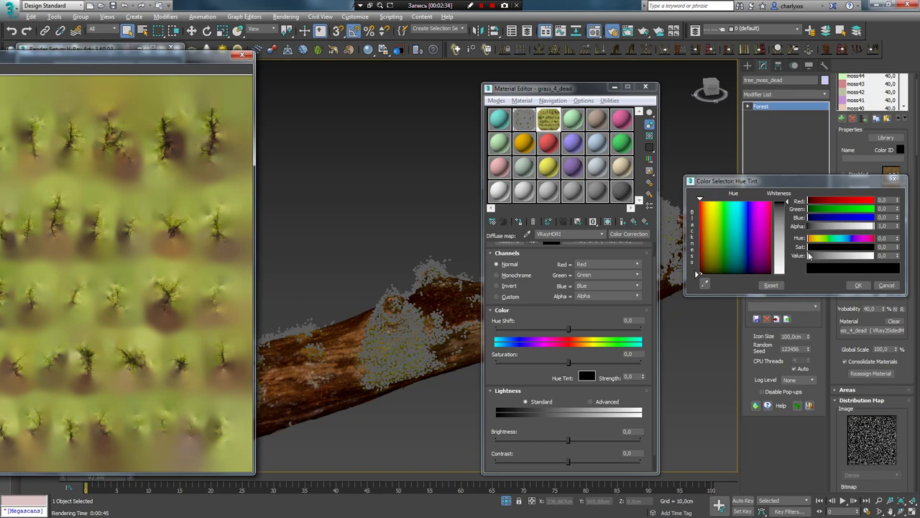
click(707, 285)
click(373, 309)
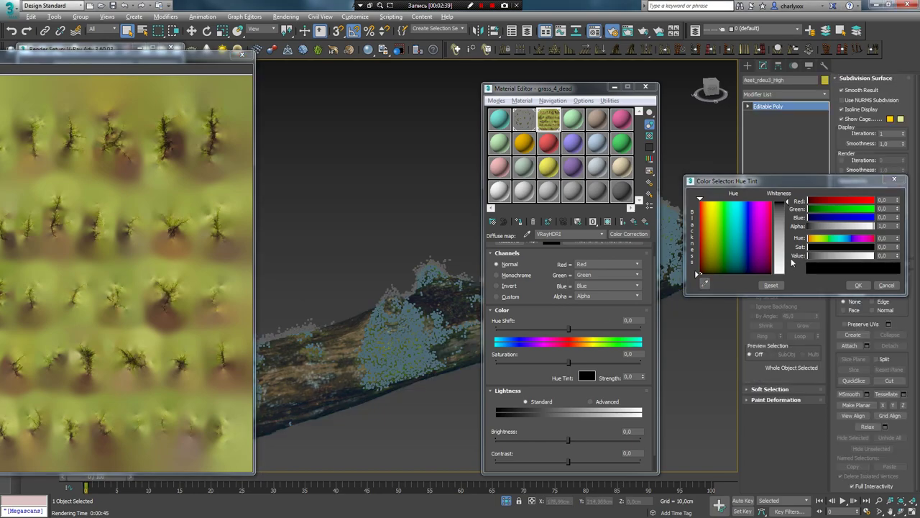
click(315, 348)
drag(791, 181, 462, 177)
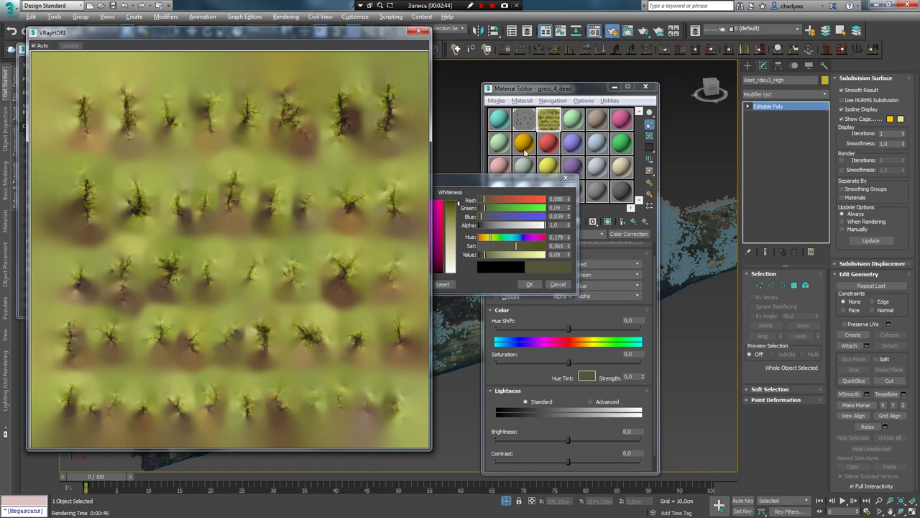
drag(518, 179, 614, 179)
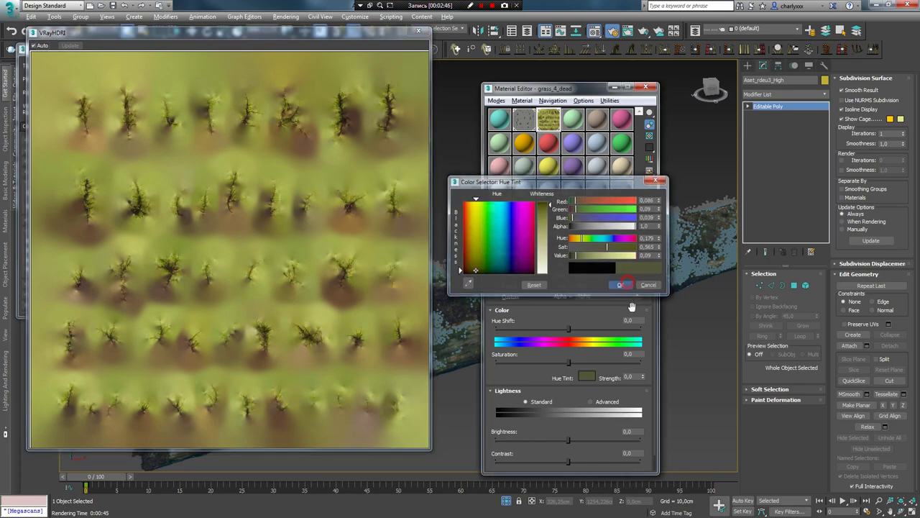
click(626, 284)
Step: Shift the hue slightly negative, around -10, and close the preview and Material Editor
drag(568, 345, 567, 345)
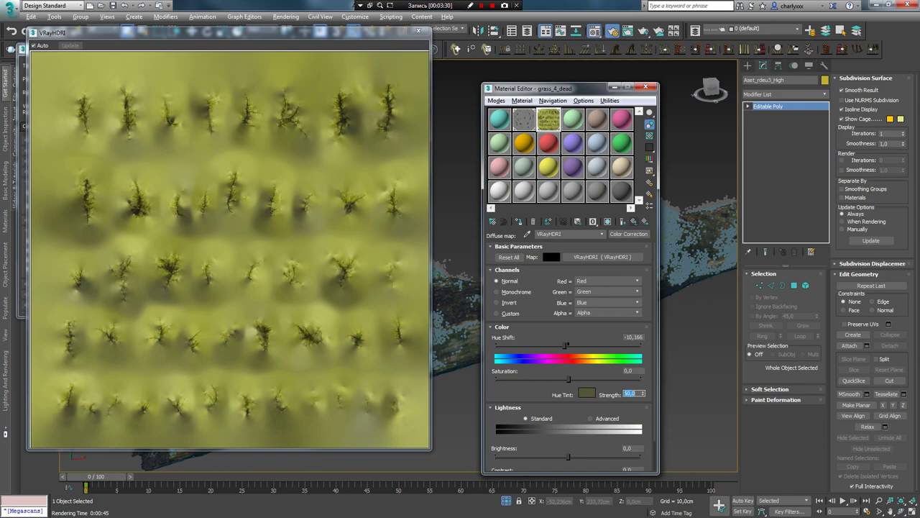
click(426, 33)
click(644, 87)
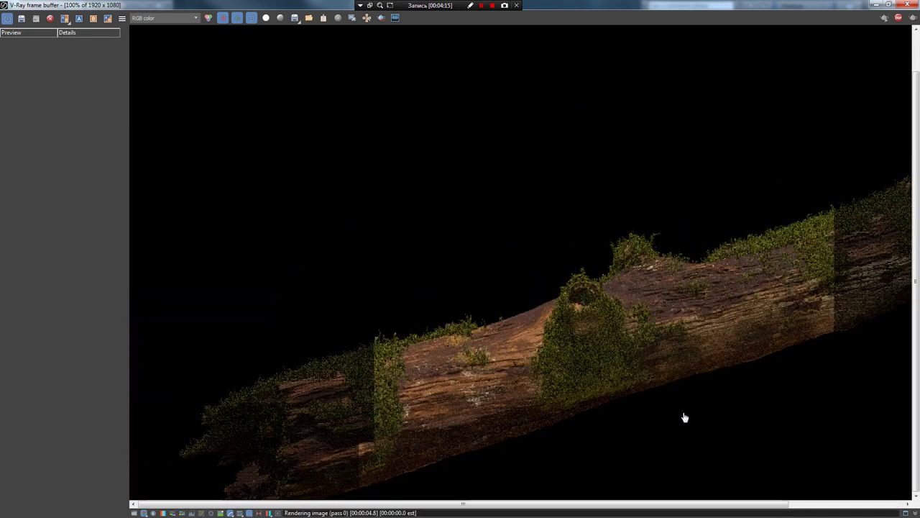
Step: Zoom into the V-Ray render and pan over the moss-covered log
scroll(688, 307, up, 1)
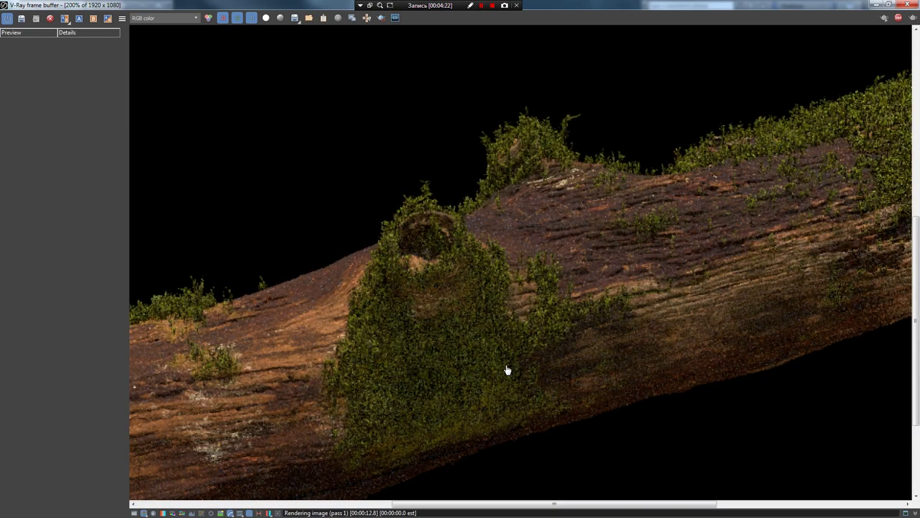
drag(505, 370, 355, 343)
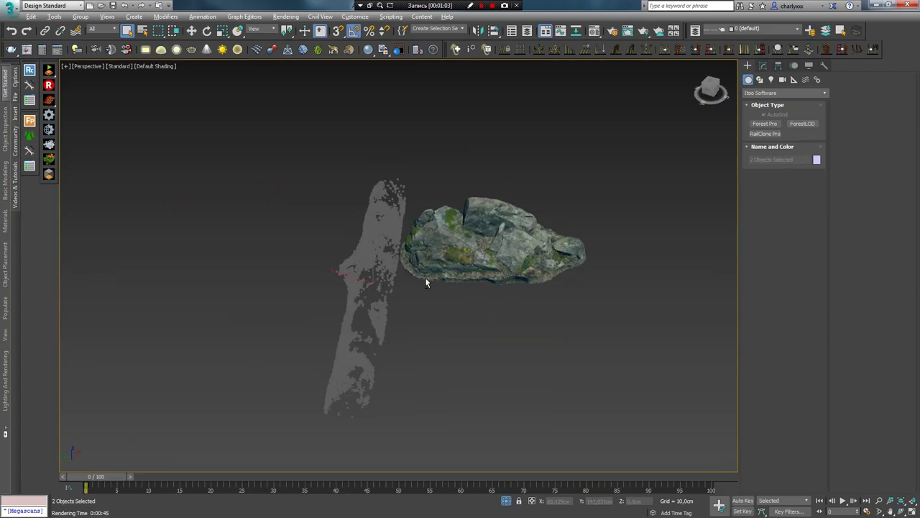
Step: Add the sandstone rock to the stone_moss Forest scatter's surface list
click(298, 186)
click(763, 65)
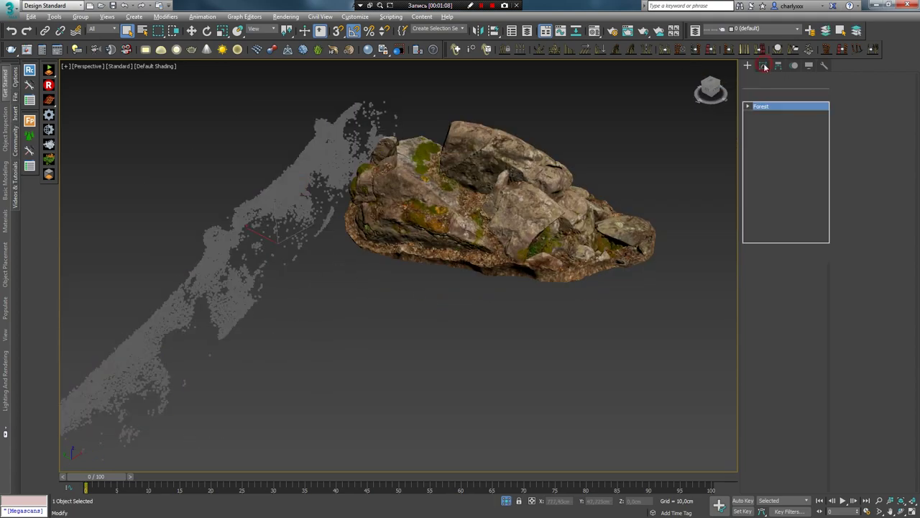
scroll(863, 248, down, 3)
scroll(867, 270, down, 3)
scroll(873, 291, down, 3)
scroll(879, 313, down, 3)
scroll(878, 315, down, 3)
click(844, 368)
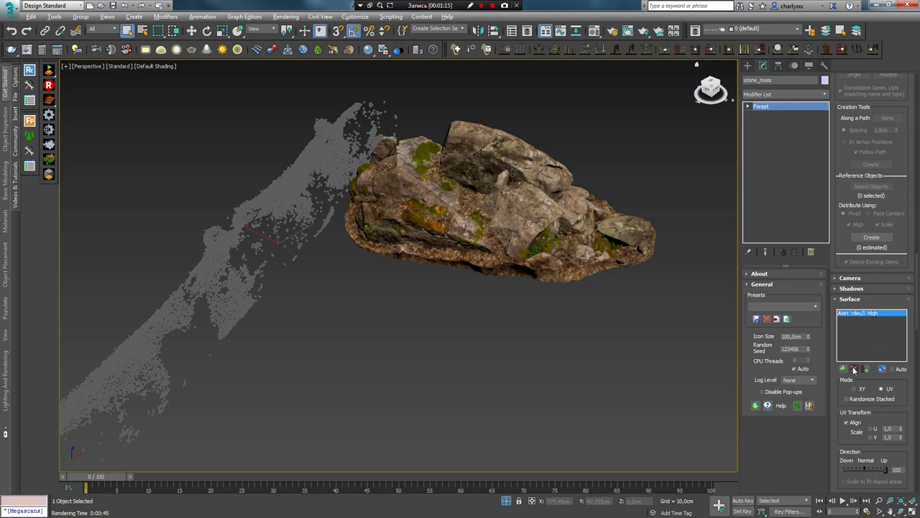
scroll(841, 349, up, 2)
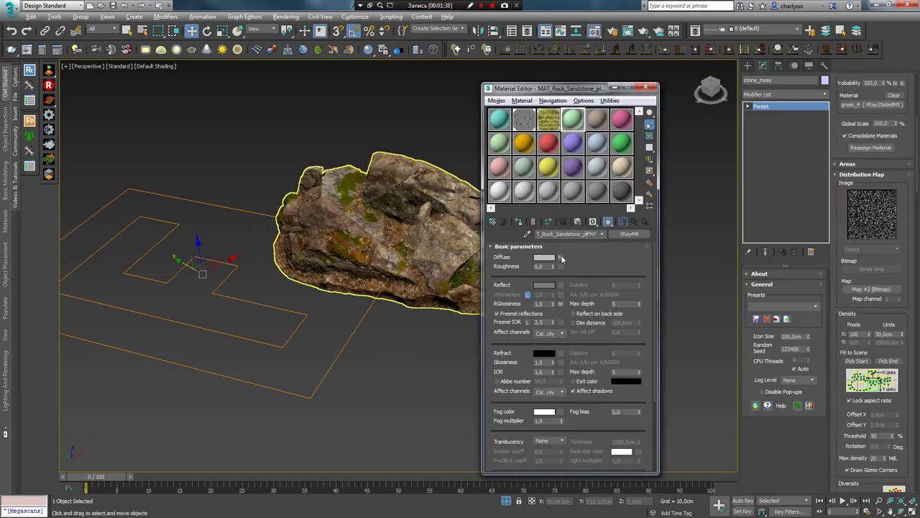
Step: Open the rock's diffuse texture folder in Explorer and select its path
click(561, 257)
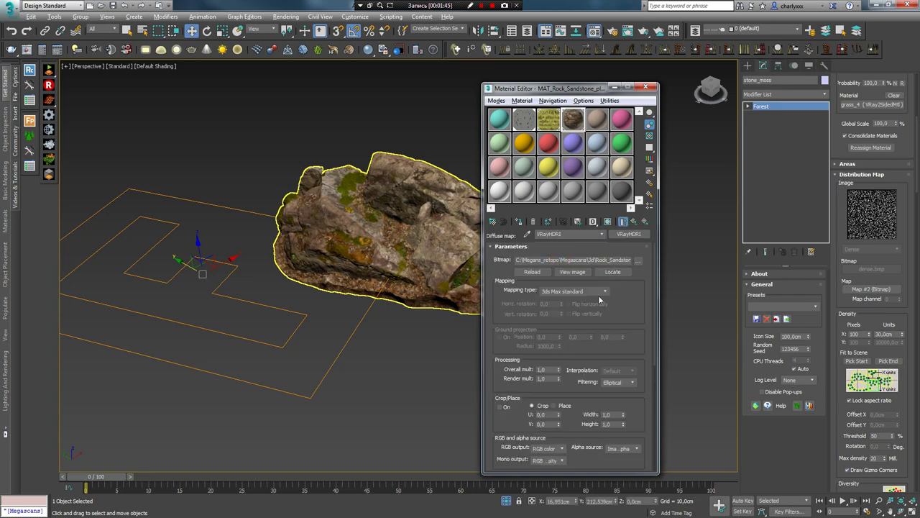
click(613, 271)
click(564, 171)
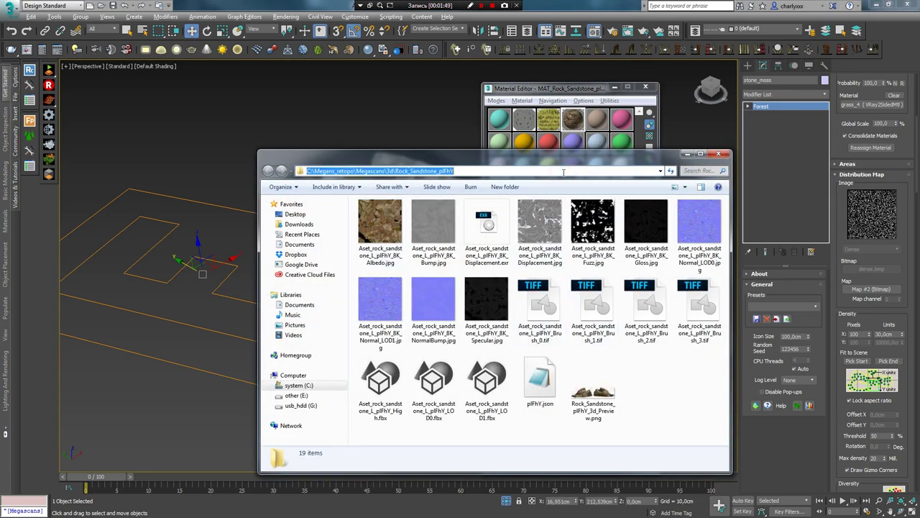
Step: Load the sandstone rock's Fuzz.jpg bitmap as the stone_moss distribution map
click(718, 156)
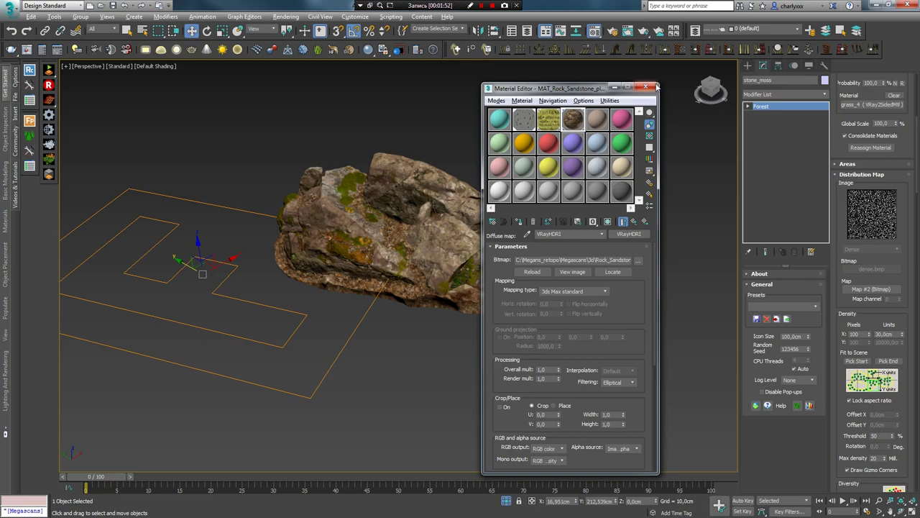
click(656, 86)
click(871, 288)
double_click(383, 156)
click(357, 172)
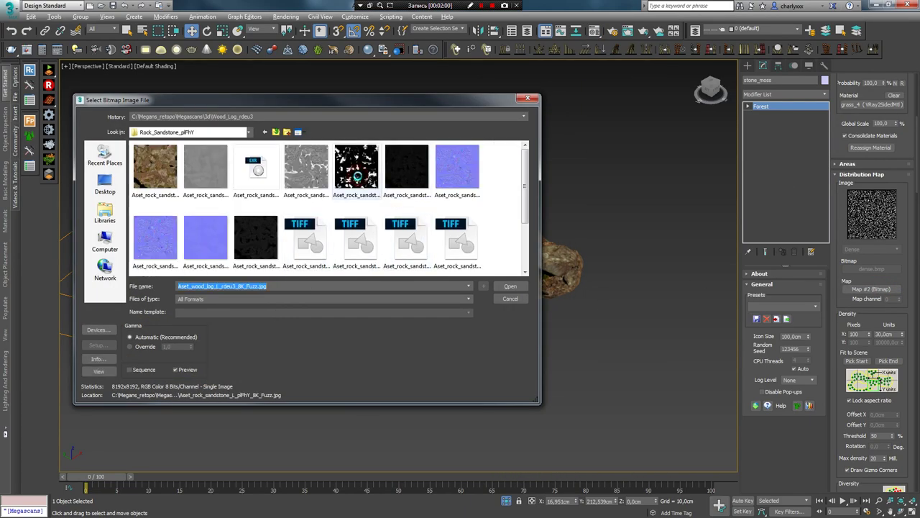
click(357, 173)
click(508, 286)
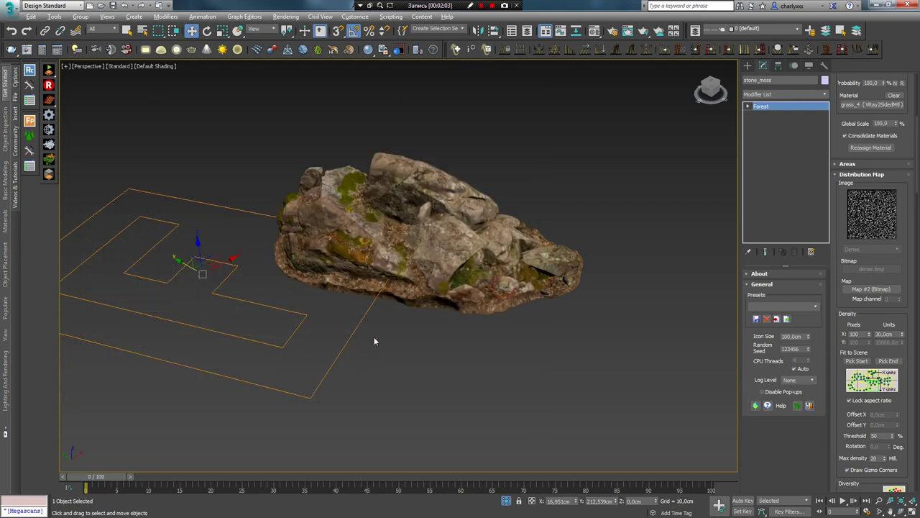
Step: Orbit around the mossy rock and render it in V-Ray
mouse_move(429, 289)
alt+middle_down()
mouse_move(414, 261)
mouse_move(541, 258)
alt+middle_up()
scroll(504, 388, up, 3)
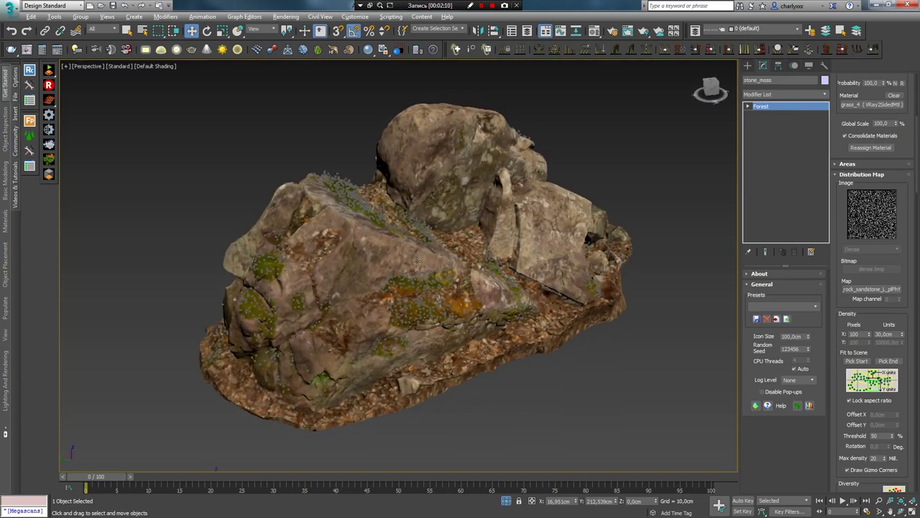
key(shift+q)
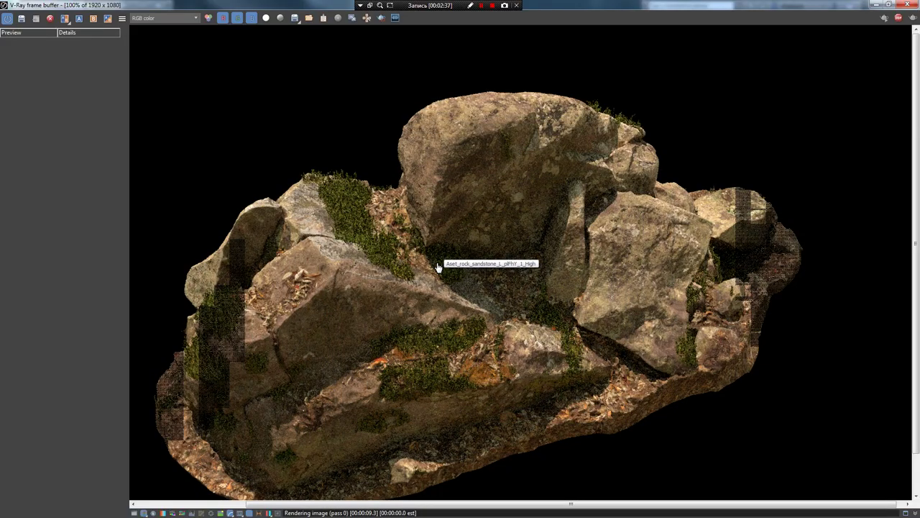
Step: Zoom the V-Ray frame buffer in and pan across the mossy areas of the rock
scroll(437, 267, up, 1)
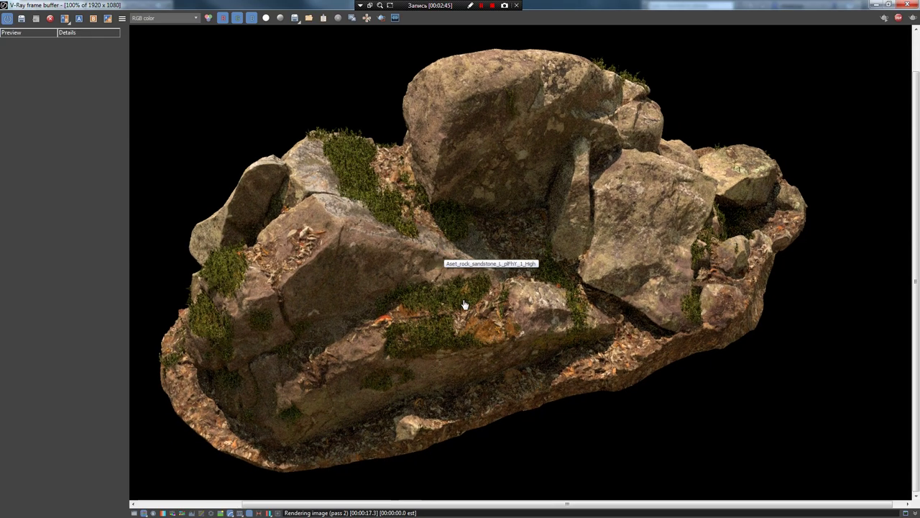
scroll(518, 216, up, 2)
scroll(598, 168, up, 2)
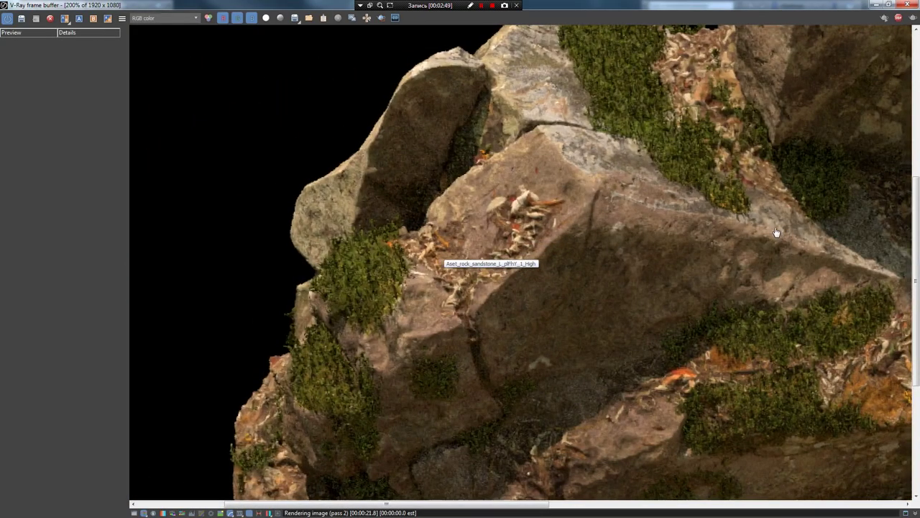
middle_drag(782, 235, 576, 197)
mouse_move(492, 307)
middle_down()
mouse_move(436, 192)
mouse_move(450, 165)
mouse_move(612, 171)
mouse_move(475, 146)
mouse_move(551, 230)
mouse_move(474, 366)
mouse_move(484, 345)
mouse_move(452, 323)
mouse_move(393, 371)
middle_up()
scroll(393, 372, down, 1)
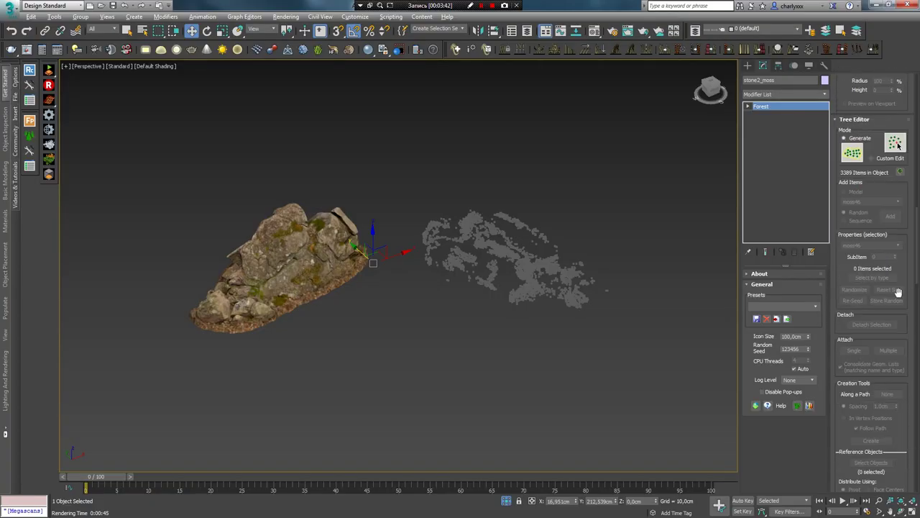
Step: Swap the scatter's surface to the second sandstone rock and orbit to check the moss
click(859, 303)
click(853, 357)
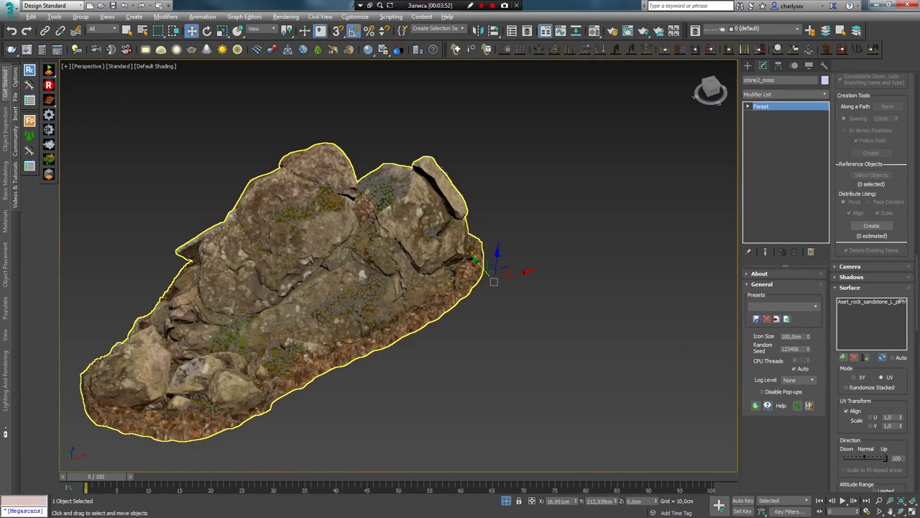
alt+middle_drag(403, 424, 482, 429)
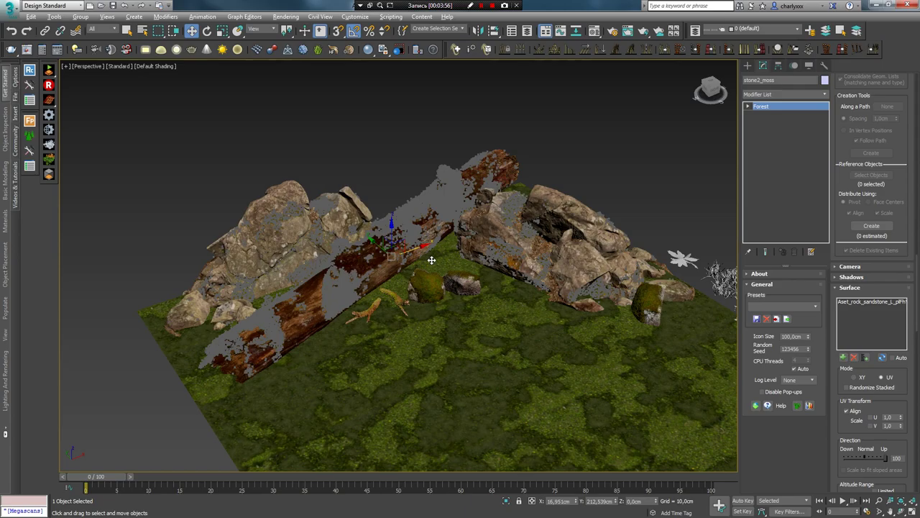
alt+middle_drag(374, 249, 405, 249)
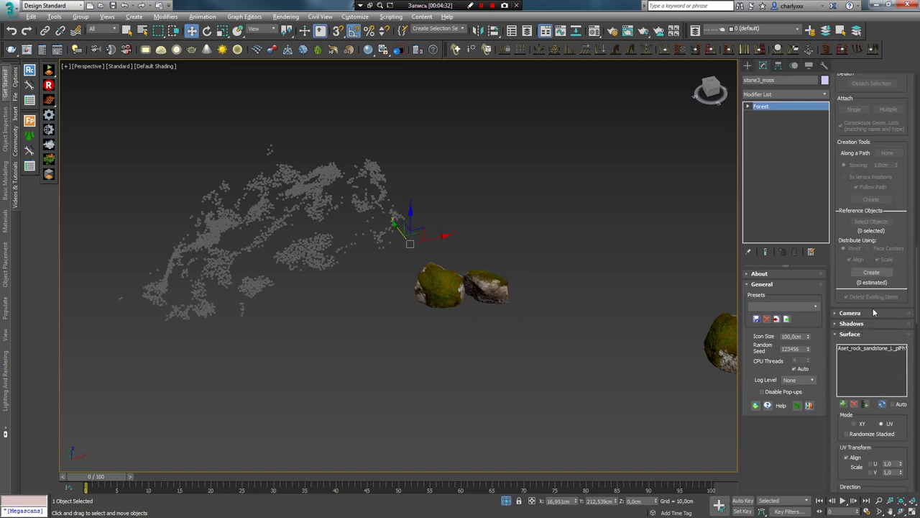
Step: Load the granite rock's white mask bitmap as stone3_moss's distribution map, then zoom to that rock
middle_drag(520, 240, 482, 251)
key(w)
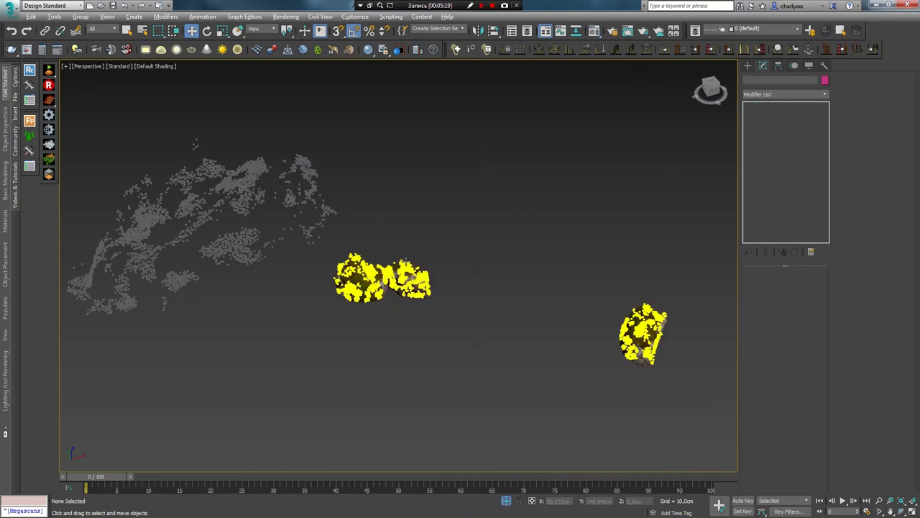
scroll(854, 372, down, 4)
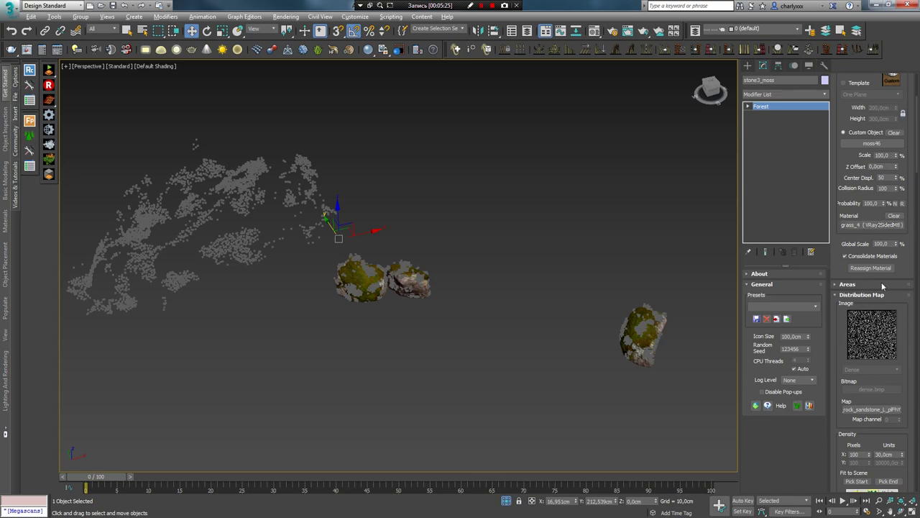
click(871, 409)
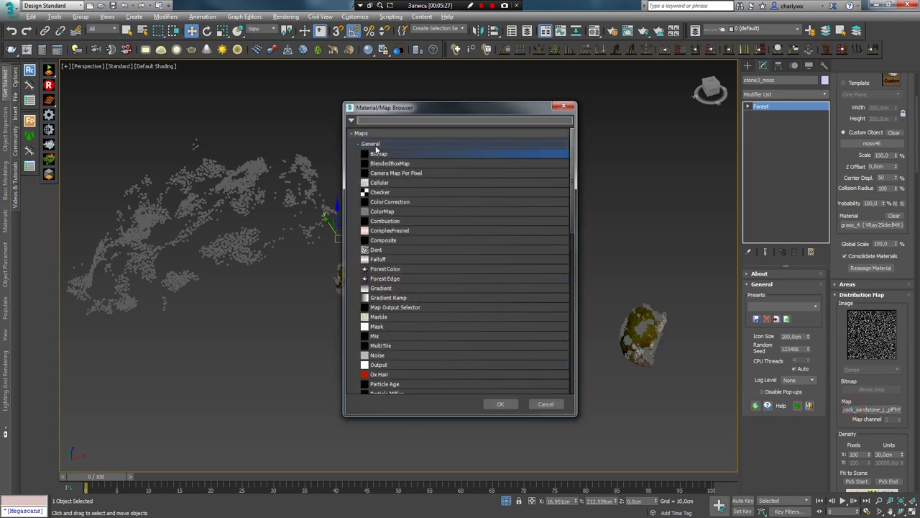
double_click(363, 150)
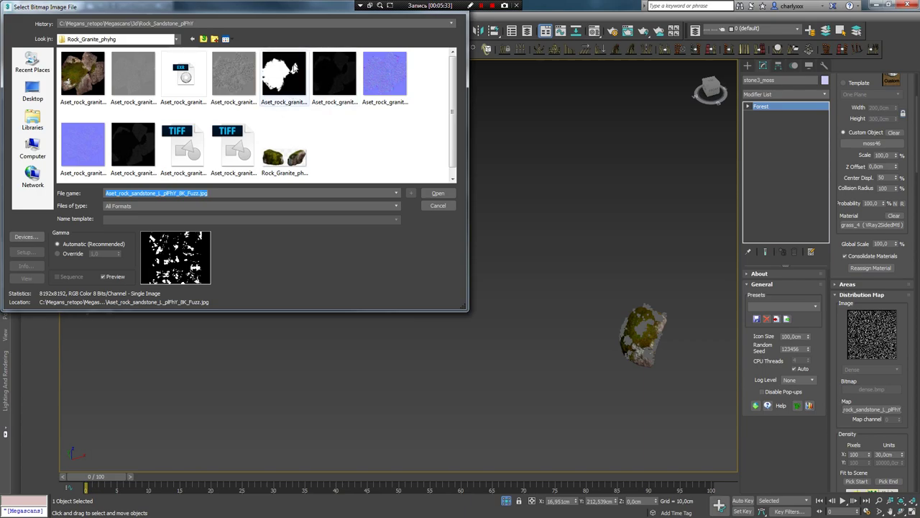
click(284, 72)
click(438, 193)
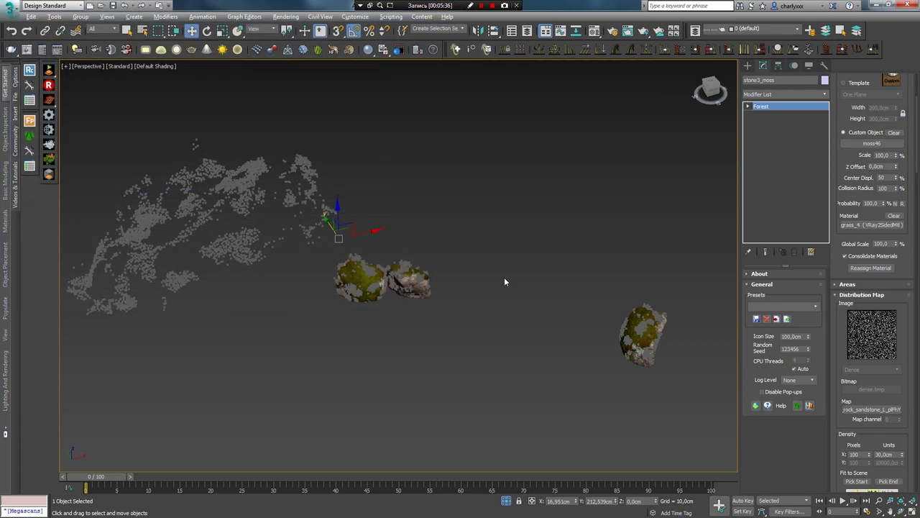
mouse_move(479, 326)
alt+middle_down()
mouse_move(455, 287)
mouse_move(525, 370)
alt+middle_up()
key(z)
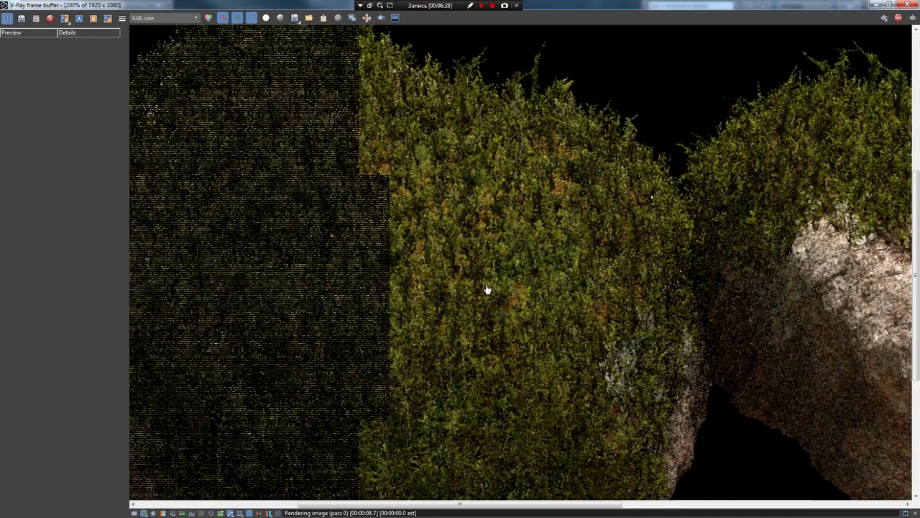
Step: View the finished V-Ray render of the two mossy rocks, then bring up Levels on the gloss texture
scroll(487, 289, down, 2)
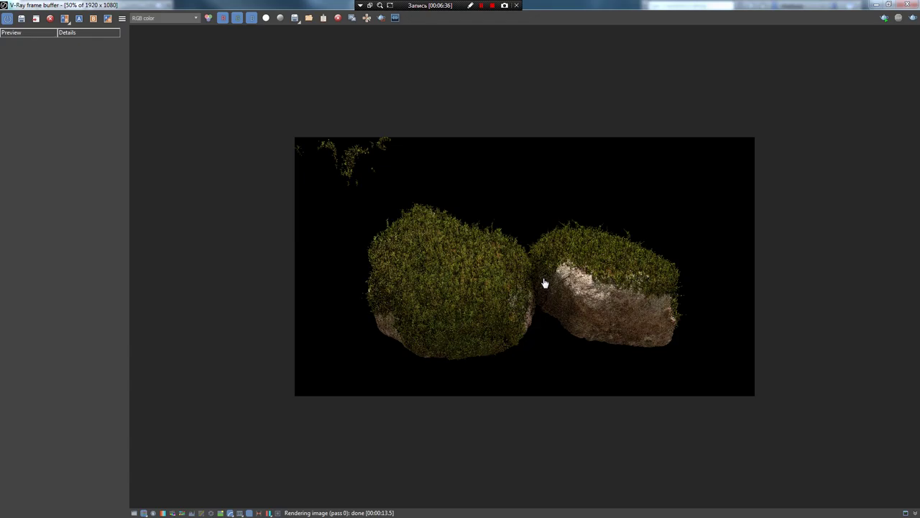
key(ctrl+l)
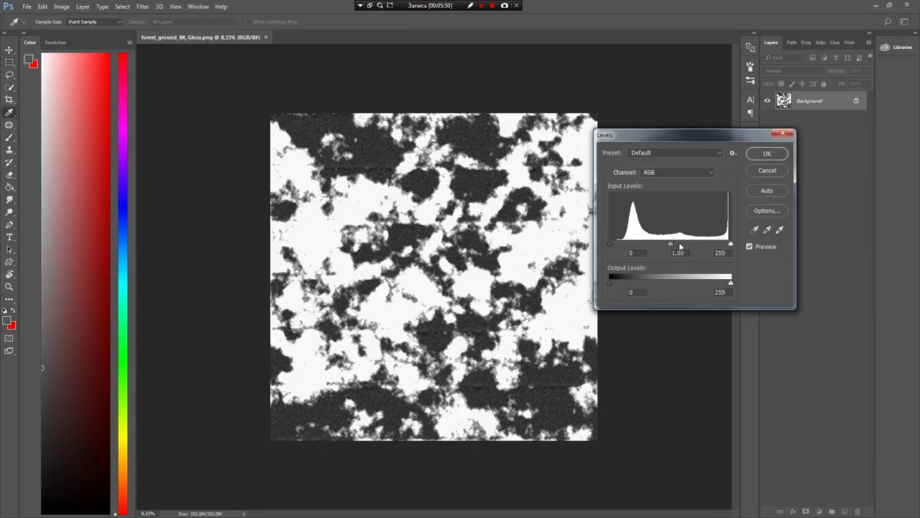
Step: Apply Levels with input black 117 and white 216 to forest_ground_8K_Gloss
drag(610, 243, 665, 244)
drag(730, 244, 624, 242)
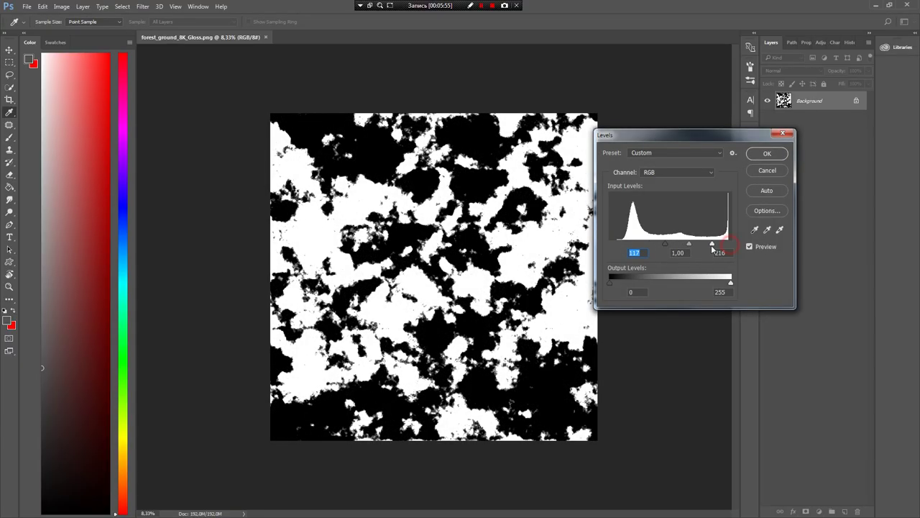
click(753, 154)
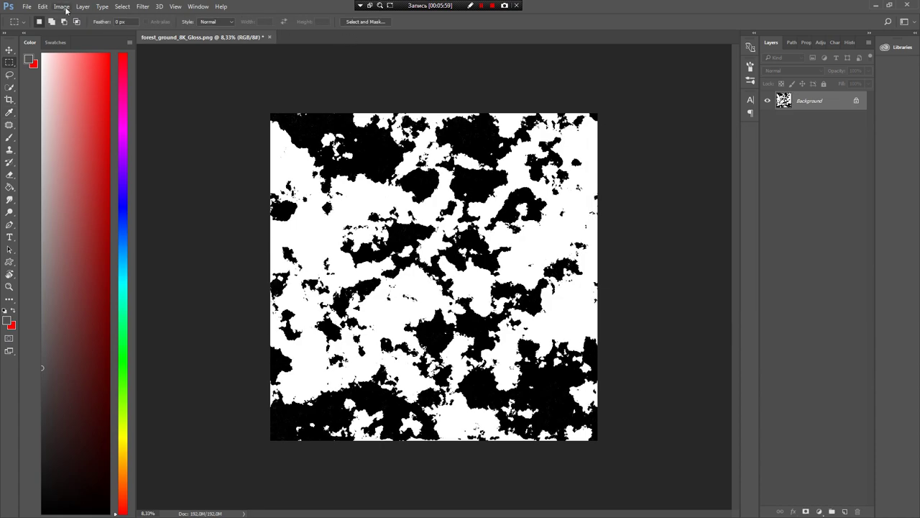
click(62, 6)
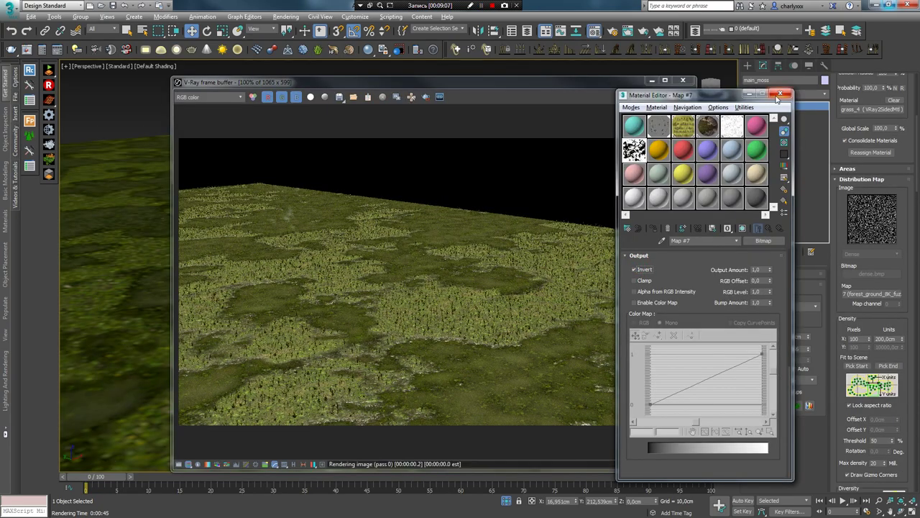
Step: Set main_moss Density Units to 100 cm and rotation to X max 20, Y -30 to 30
click(779, 95)
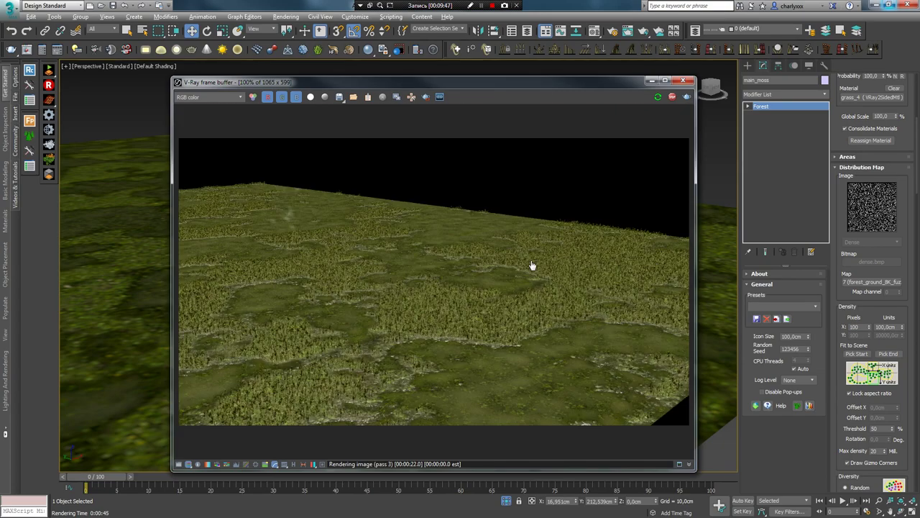
scroll(845, 357, down, 5)
scroll(845, 357, down, 10)
scroll(845, 357, down, 5)
scroll(849, 331, down, 5)
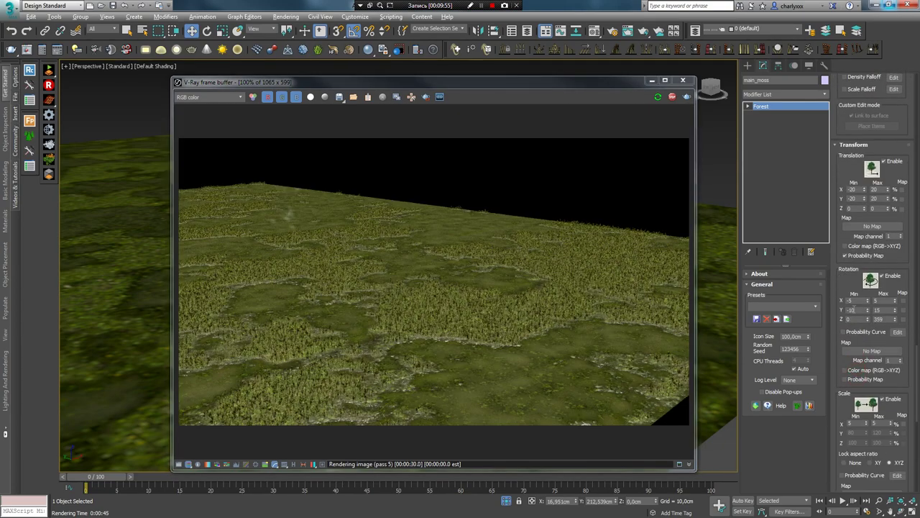
text(20)
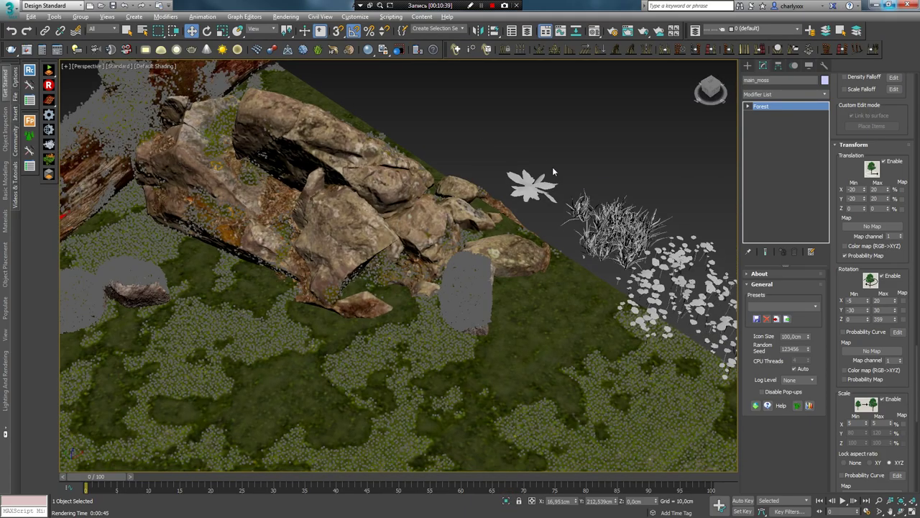
Step: Copy the main_moss distribution map
middle_drag(552, 169, 370, 155)
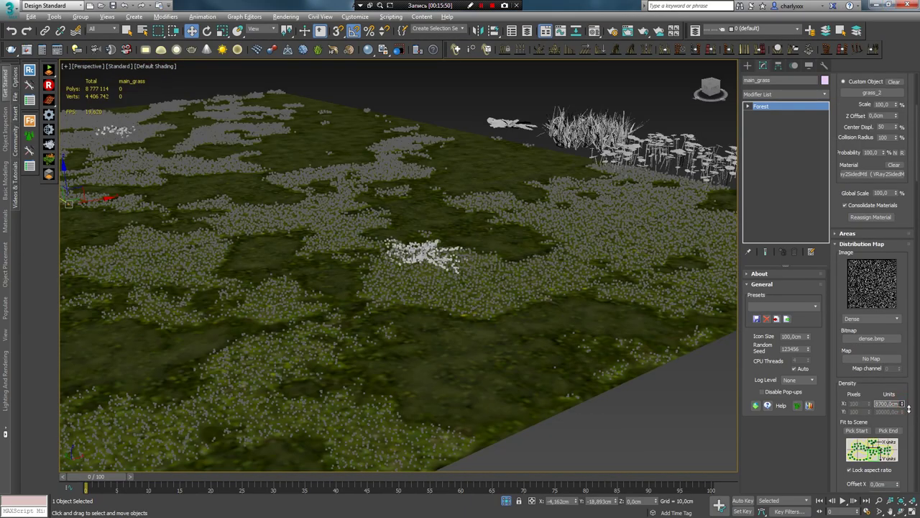
alt+middle_drag(547, 277, 610, 234)
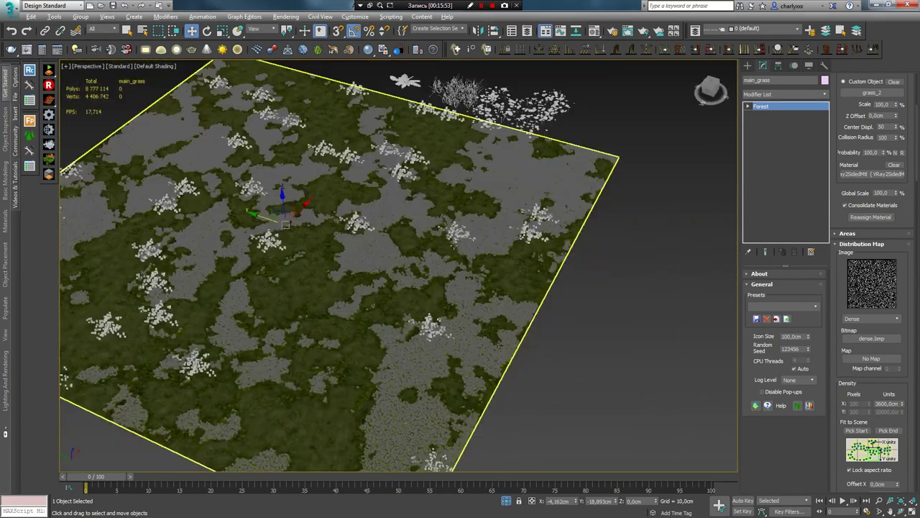
scroll(629, 172, up, 3)
click(668, 188)
scroll(877, 292, down, 5)
right_click(872, 351)
click(827, 367)
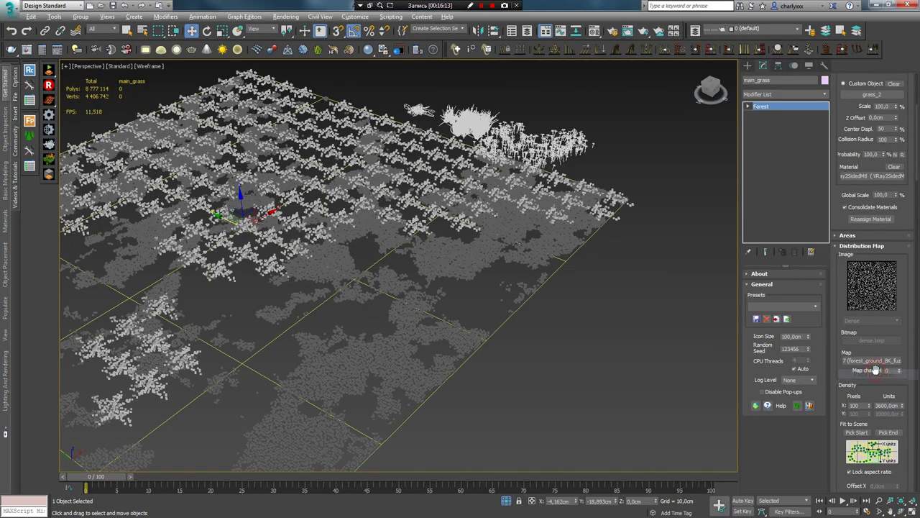
Step: Paste the map into main_grass and enable random translation, rotation and scale
scroll(871, 356, down, 3)
scroll(870, 345, down, 4)
scroll(867, 334, down, 4)
scroll(867, 330, down, 4)
scroll(867, 330, down, 4)
scroll(617, 231, up, 2)
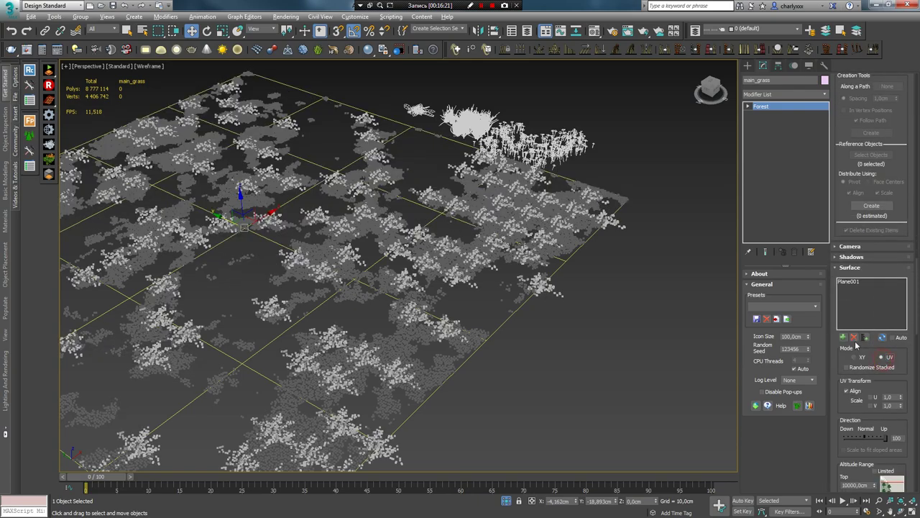
scroll(617, 232, up, 3)
alt+middle_drag(617, 232, 532, 259)
mouse_move(517, 291)
alt+middle_down()
mouse_move(514, 266)
mouse_move(532, 230)
alt+middle_up()
scroll(892, 216, down, 4)
scroll(899, 212, down, 4)
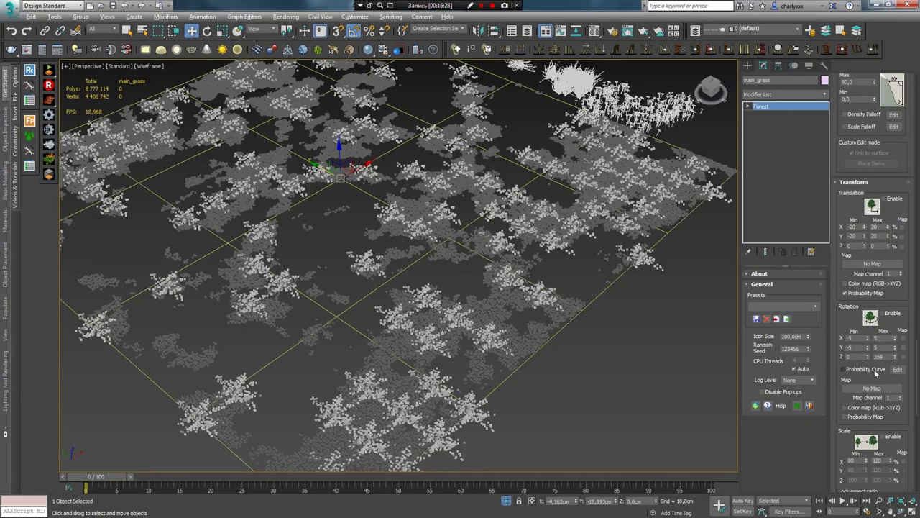
scroll(906, 207, down, 4)
click(890, 185)
click(888, 299)
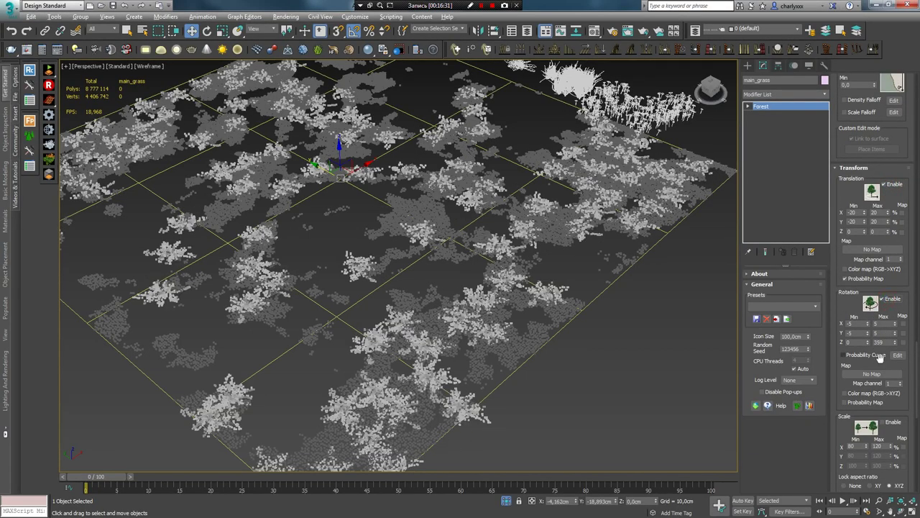
click(887, 421)
Step: Allow horizontal mirroring and raise main_grass Density Units to 7632 cm for sparse clumps
scroll(881, 345, down, 3)
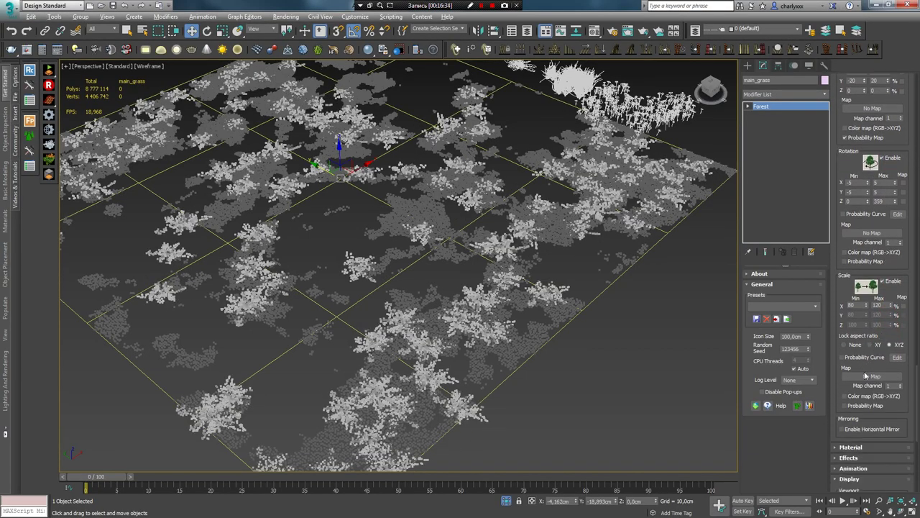
click(867, 429)
mouse_move(565, 294)
alt+middle_down()
mouse_move(567, 318)
mouse_move(561, 288)
mouse_move(546, 277)
alt+middle_up()
scroll(561, 287, down, 5)
scroll(890, 354, up, 10)
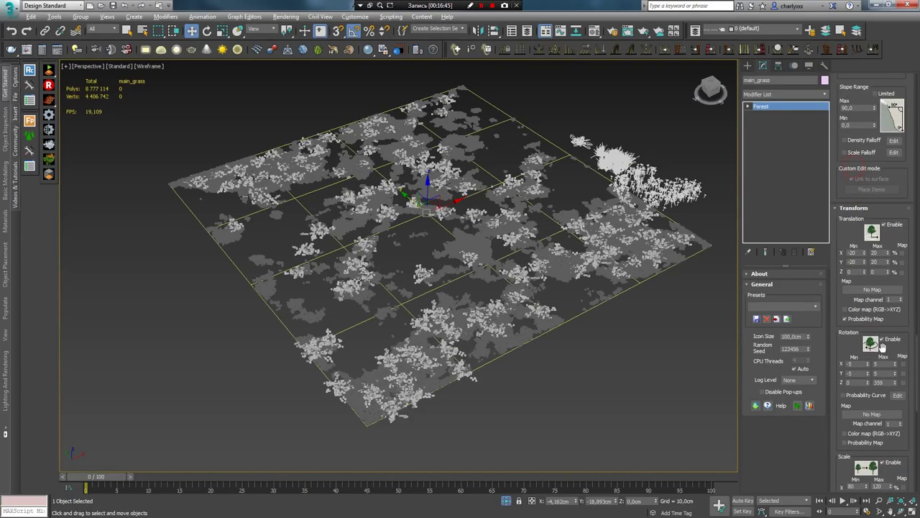
scroll(890, 354, up, 5)
scroll(889, 353, up, 5)
scroll(888, 352, up, 5)
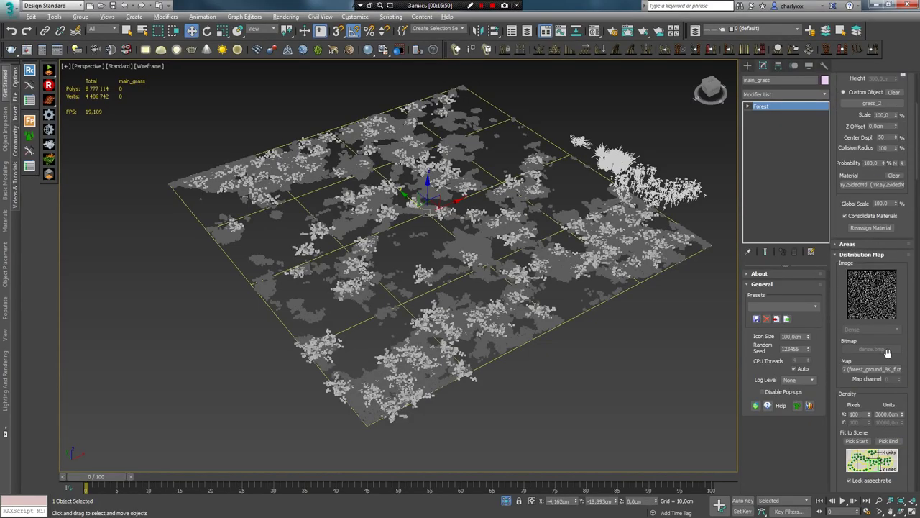
mouse_move(903, 416)
mouse_down()
mouse_move(887, 349)
mouse_move(887, 362)
mouse_up()
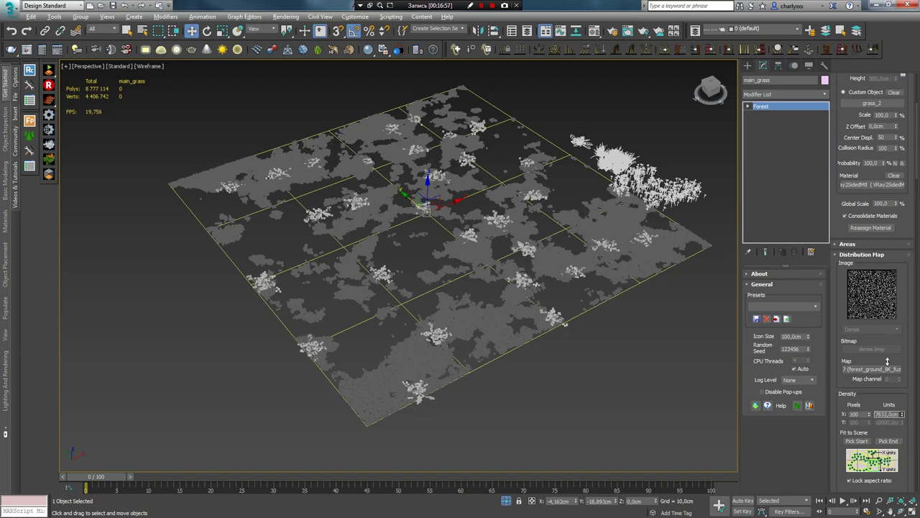
scroll(562, 259, up, 5)
scroll(399, 266, down, 5)
scroll(398, 266, up, 1)
scroll(398, 266, up, 3)
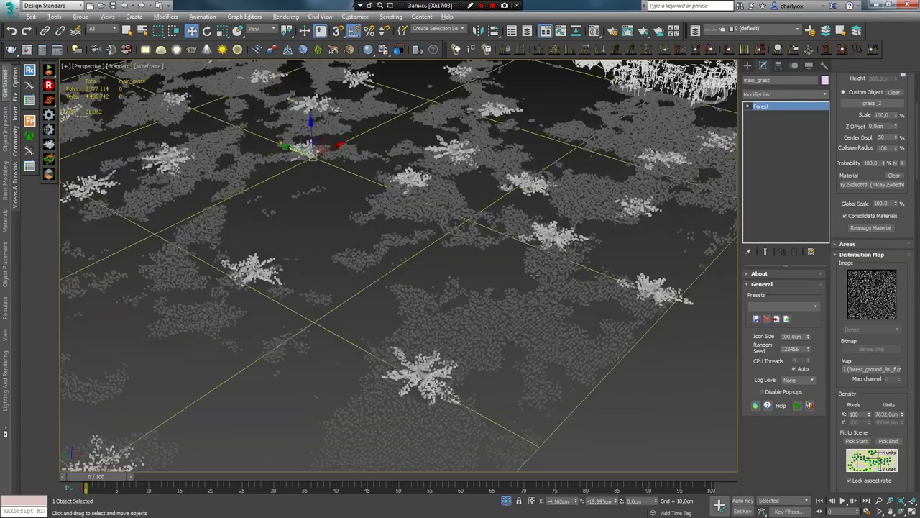
scroll(399, 266, up, 2)
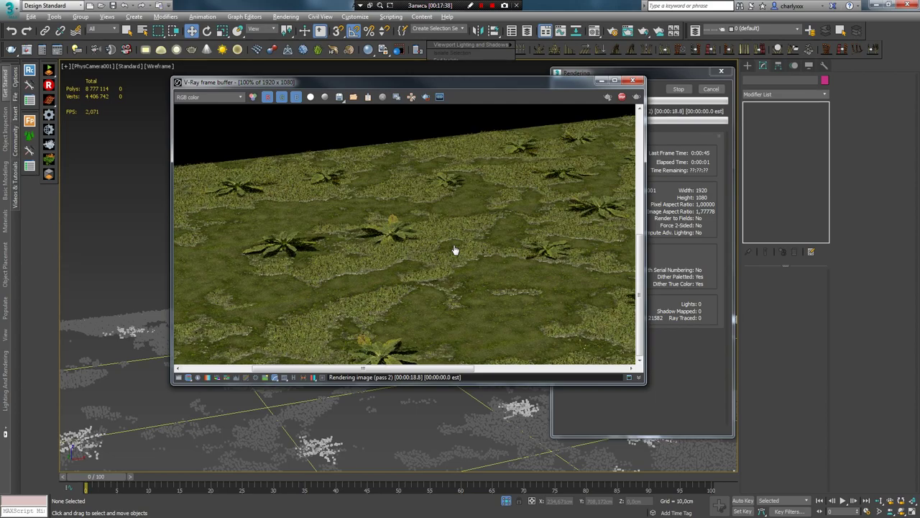
Step: Render the PhysCamera001 view in V-Ray with nothing selected
scroll(455, 250, down, 2)
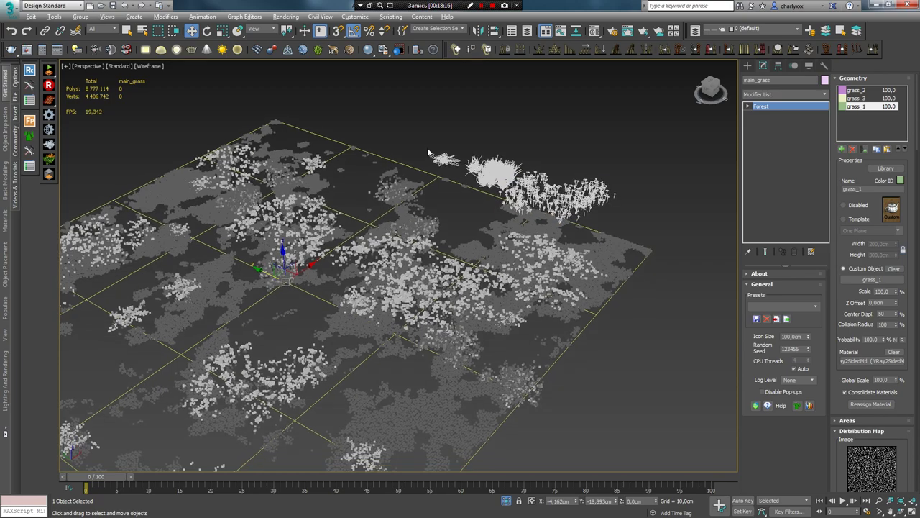
alt+middle_drag(409, 143, 423, 143)
key(c)
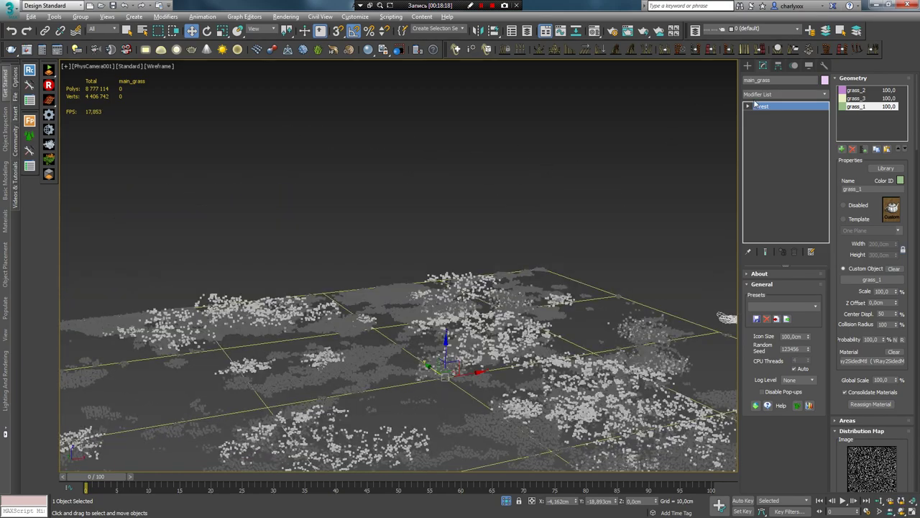
click(748, 66)
click(579, 142)
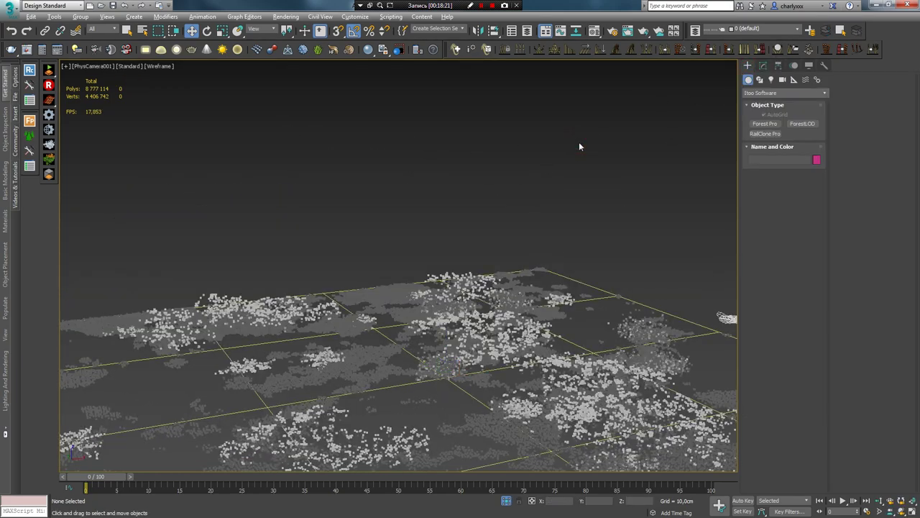
key(shift+q)
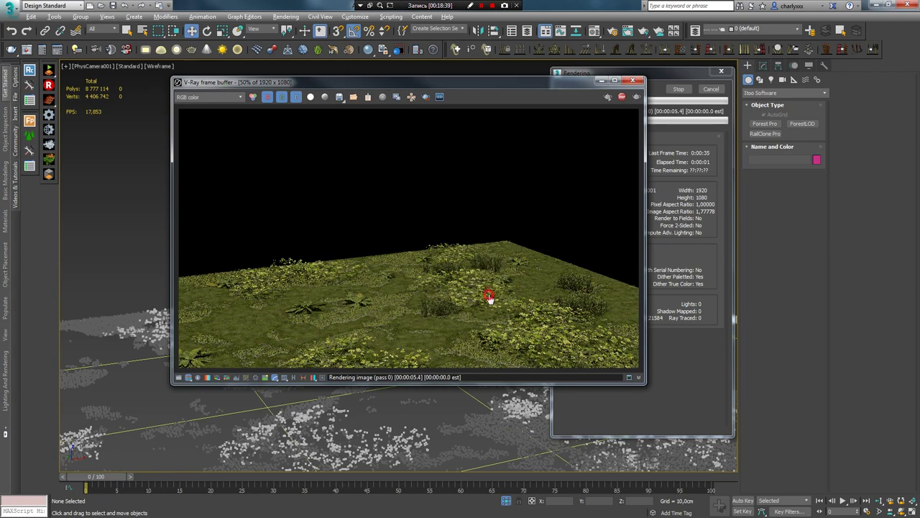
Step: Inspect the grass clumps and moss in the V-Ray frame buffer
scroll(488, 297, up, 2)
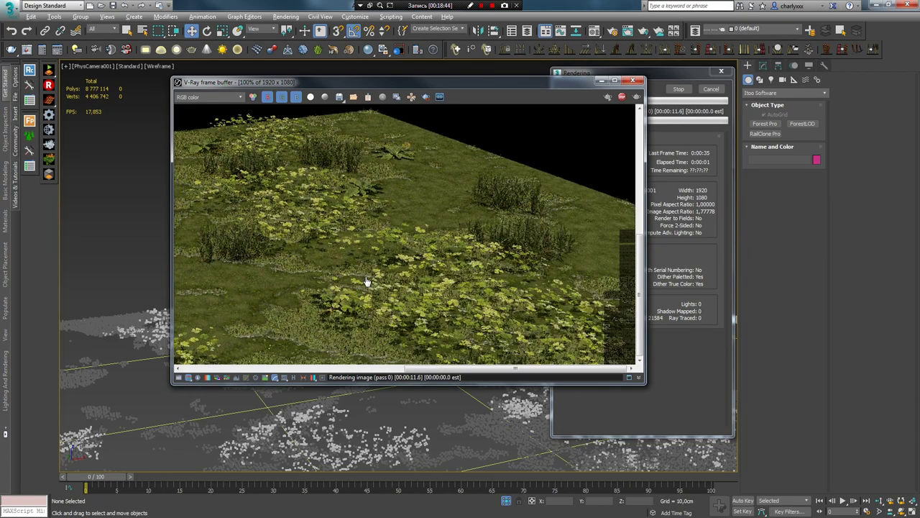
scroll(367, 281, down, 2)
scroll(369, 282, up, 1)
scroll(374, 266, up, 1)
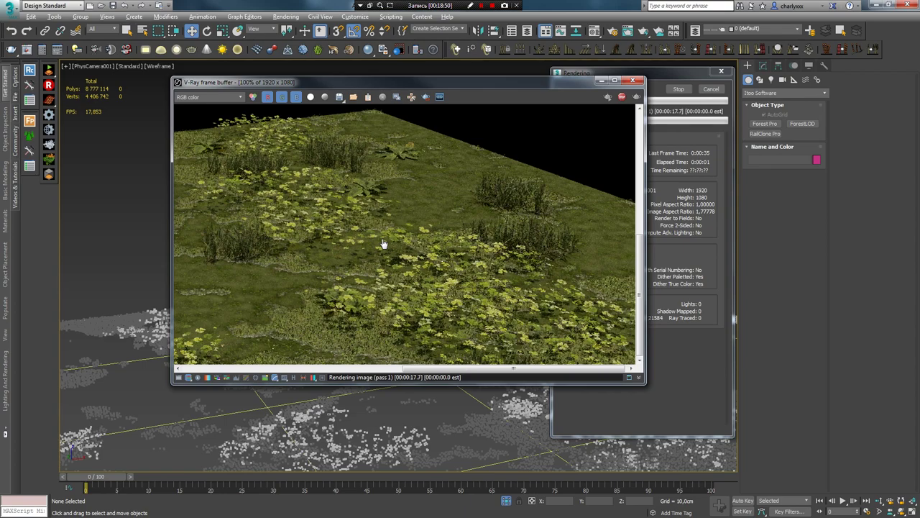
mouse_move(381, 250)
middle_down()
mouse_move(530, 199)
mouse_move(353, 242)
middle_up()
scroll(415, 353, down, 1)
scroll(415, 353, up, 1)
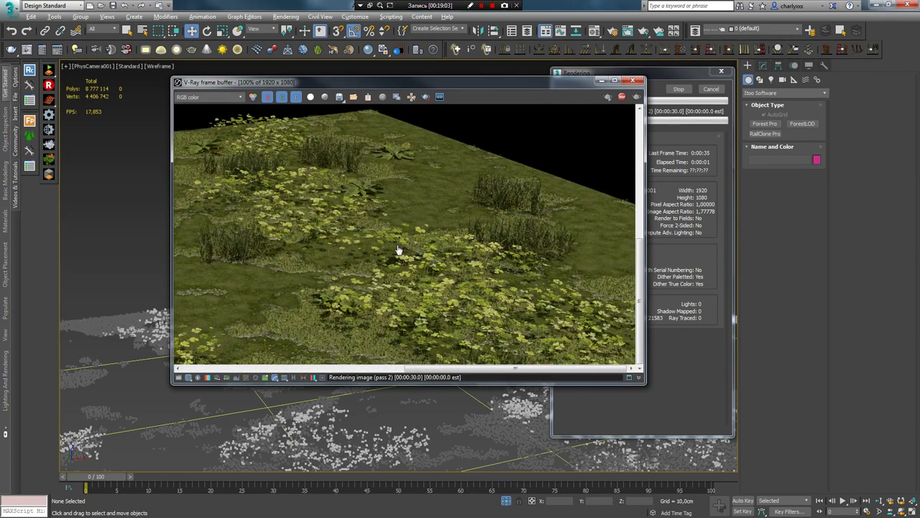
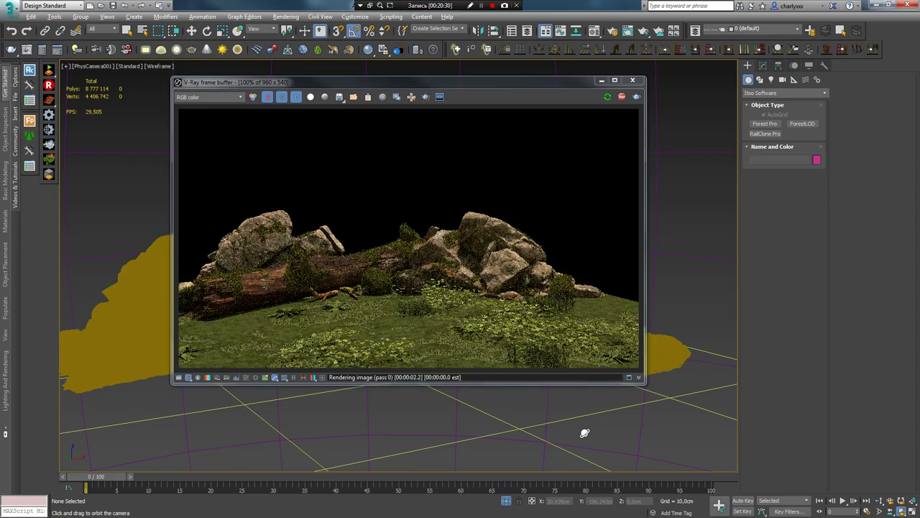
Step: Orbit the camera to a new viewing angle around the mossy boulders and fallen log
drag(582, 429, 583, 446)
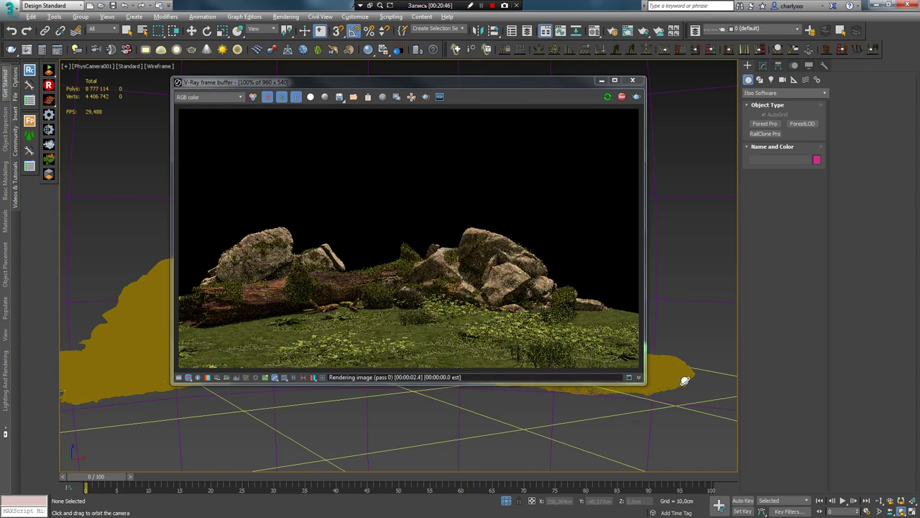
drag(682, 378, 679, 385)
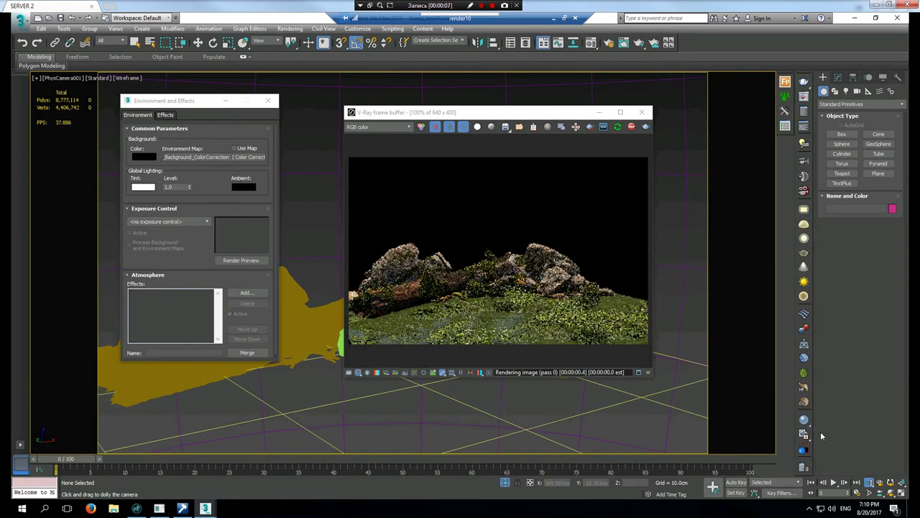
click(890, 493)
mouse_move(567, 403)
mouse_down()
mouse_move(558, 396)
mouse_move(565, 403)
mouse_up()
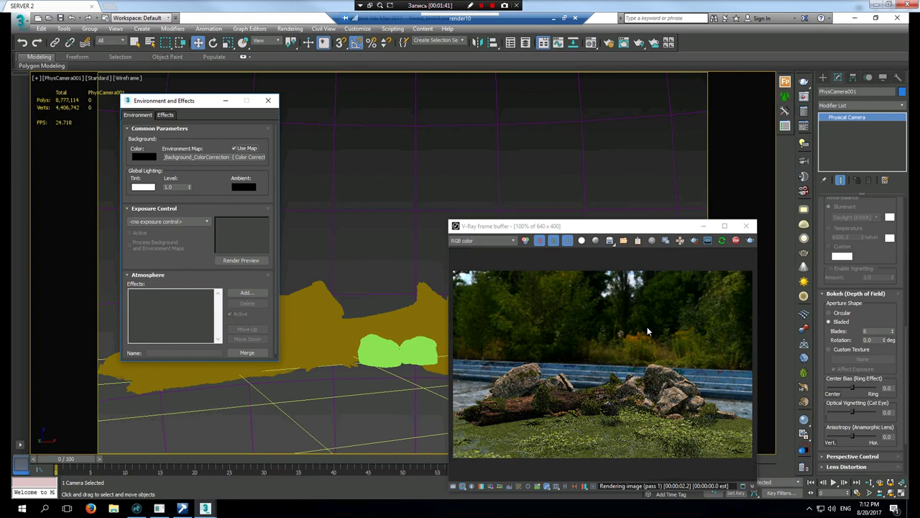
Step: Show the environment background image behind the render to compare against it
right_click(648, 326)
click(591, 406)
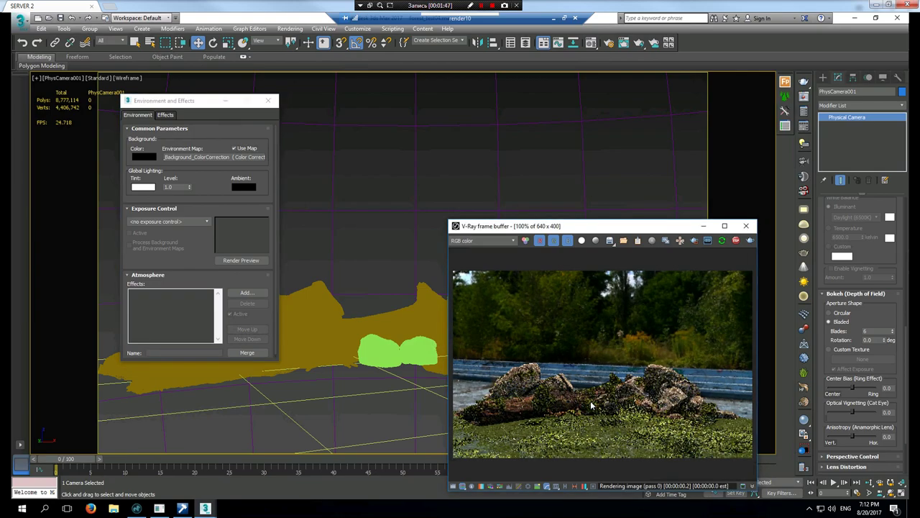
scroll(836, 264, up, 10)
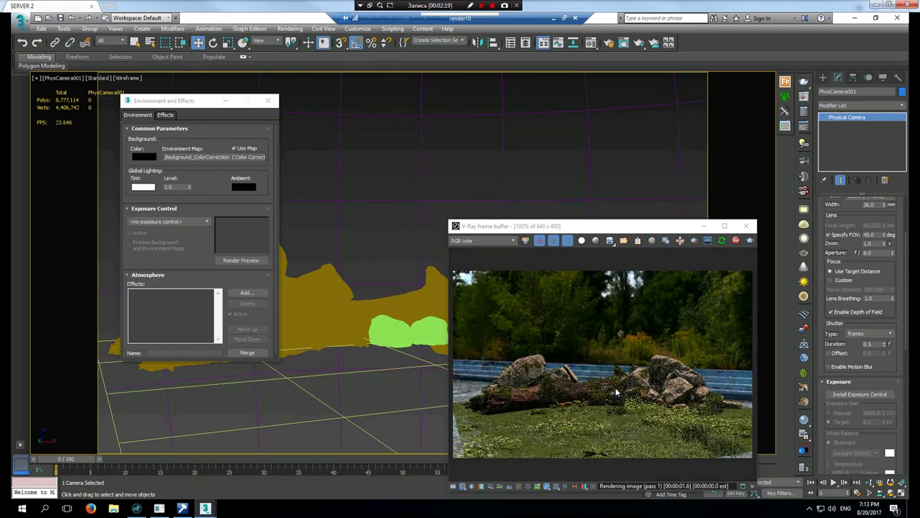
Step: Turn the background image off so the render is on plain black, then bring up Render Setup
right_click(621, 363)
click(646, 418)
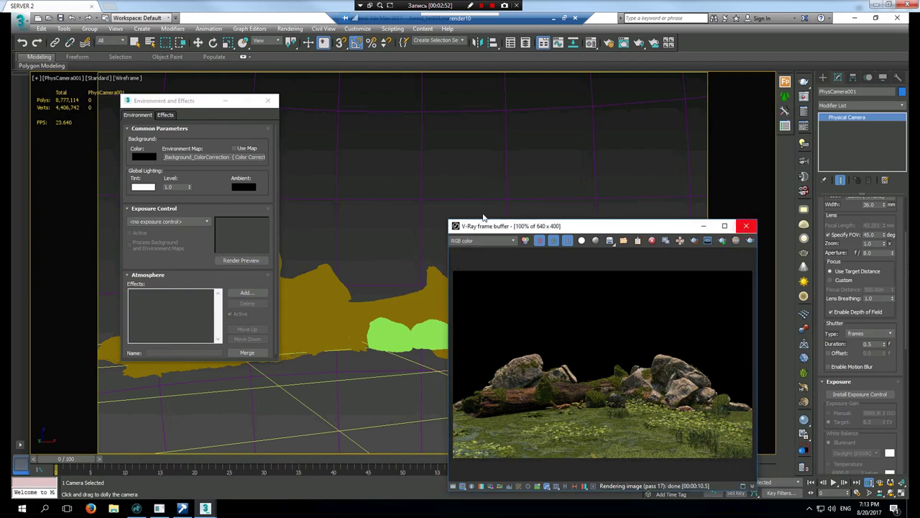
click(290, 29)
click(309, 67)
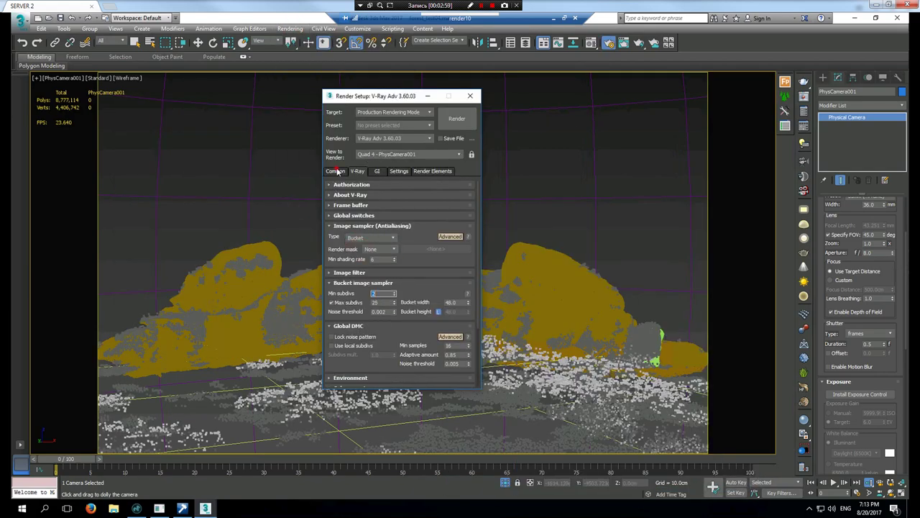
Step: Launch the 2560 × 1600 production render from Render Setup's Common parameters
click(336, 171)
click(456, 118)
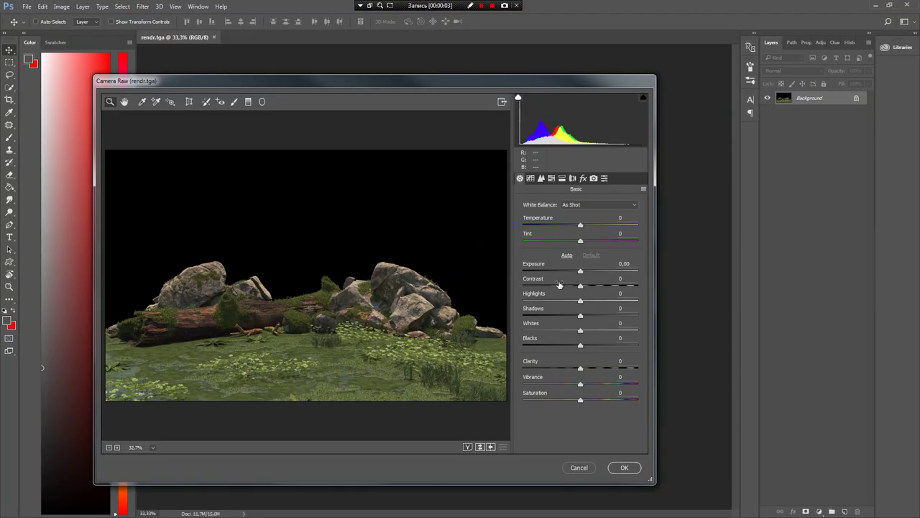
Step: Set highlights -100, whites about +65, slightly more exposure and clarity, auto white balance, tint +19
drag(581, 301, 522, 300)
drag(580, 330, 619, 328)
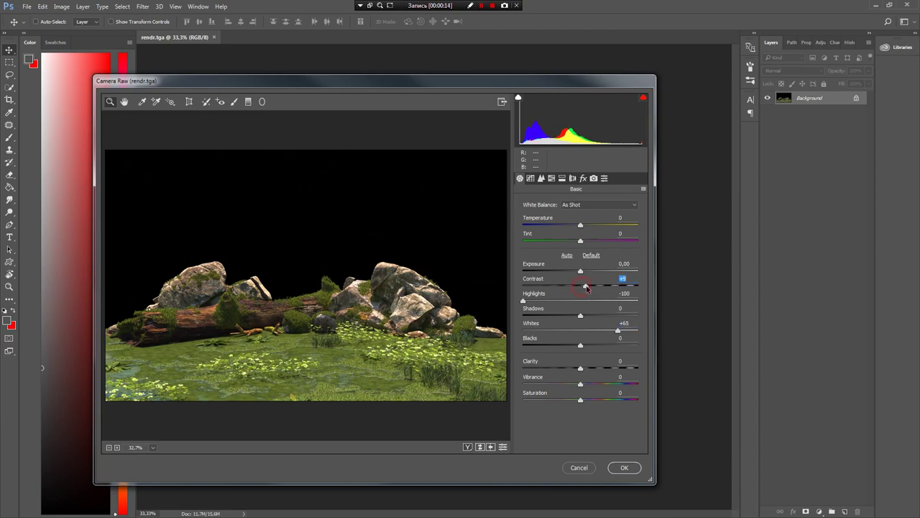
drag(581, 271, 585, 271)
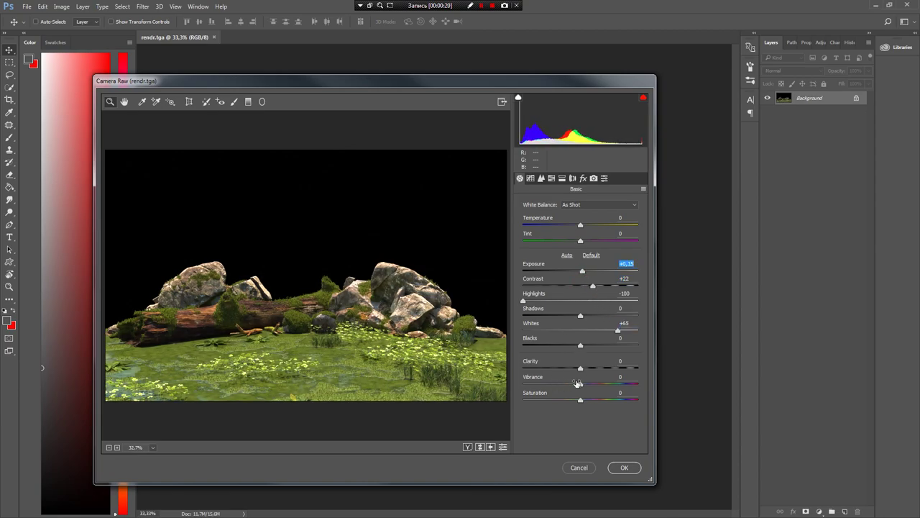
drag(580, 367, 585, 365)
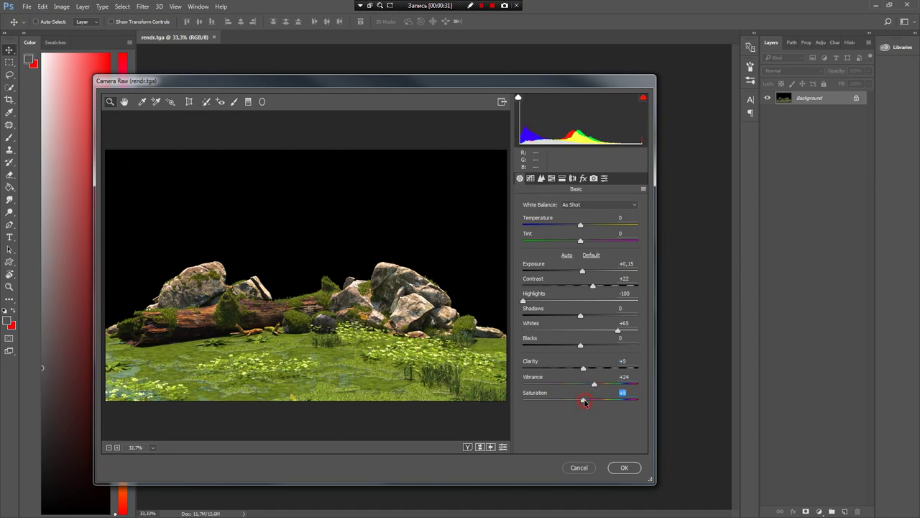
click(579, 205)
click(581, 213)
drag(595, 242, 591, 243)
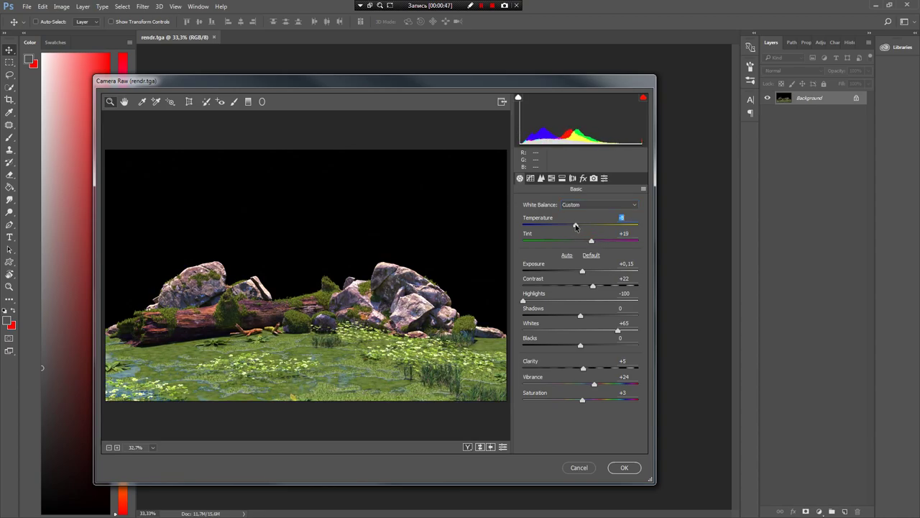
Step: In Effects, set Dehaze to +9 and add a darkening vignette
click(593, 178)
click(583, 178)
drag(597, 220, 588, 219)
drag(581, 336, 575, 338)
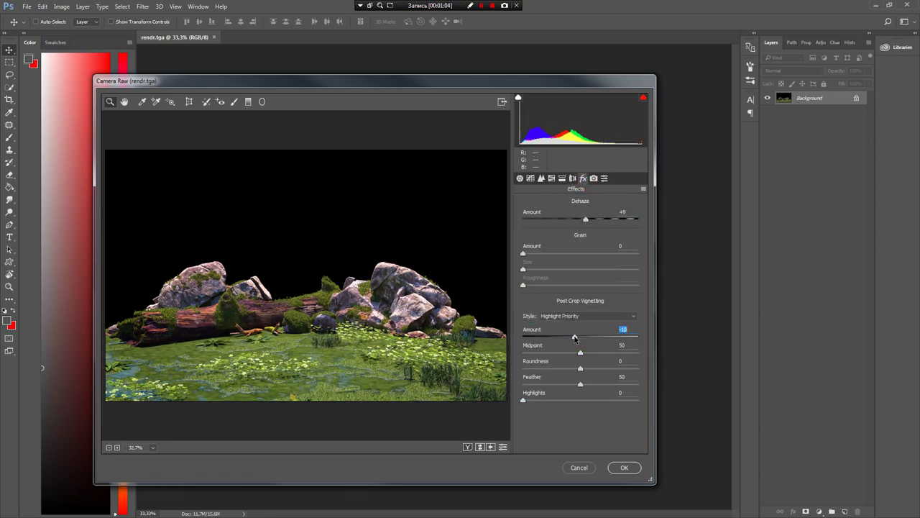
Step: Deepen the tone curve's black point and apply the Camera Raw corrections
click(562, 177)
click(540, 178)
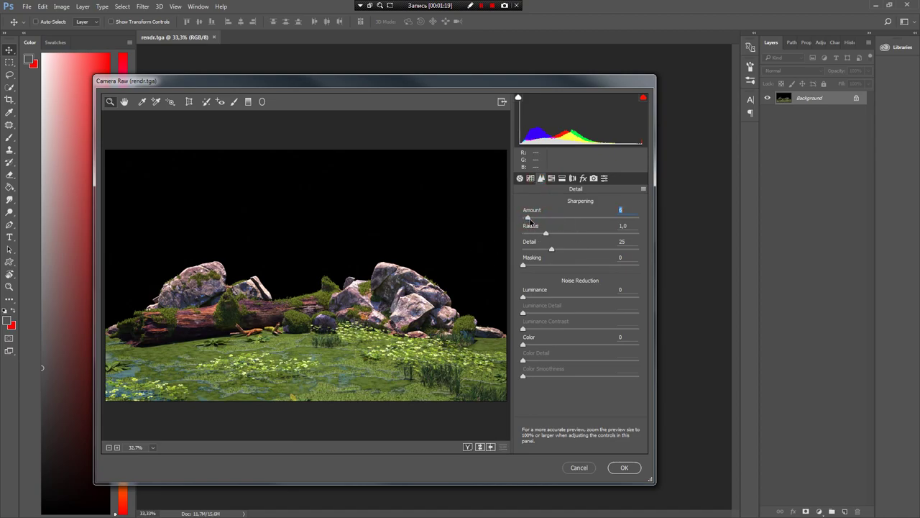
click(531, 178)
drag(519, 370, 523, 384)
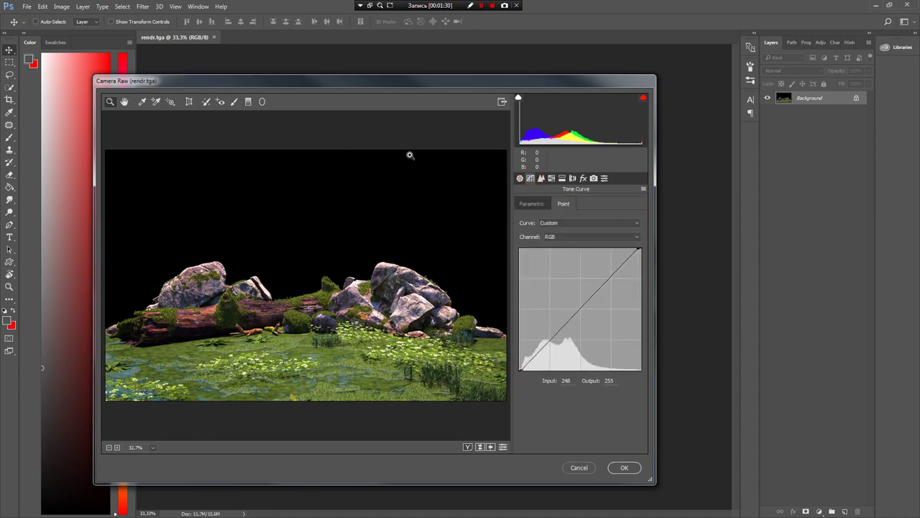
click(624, 467)
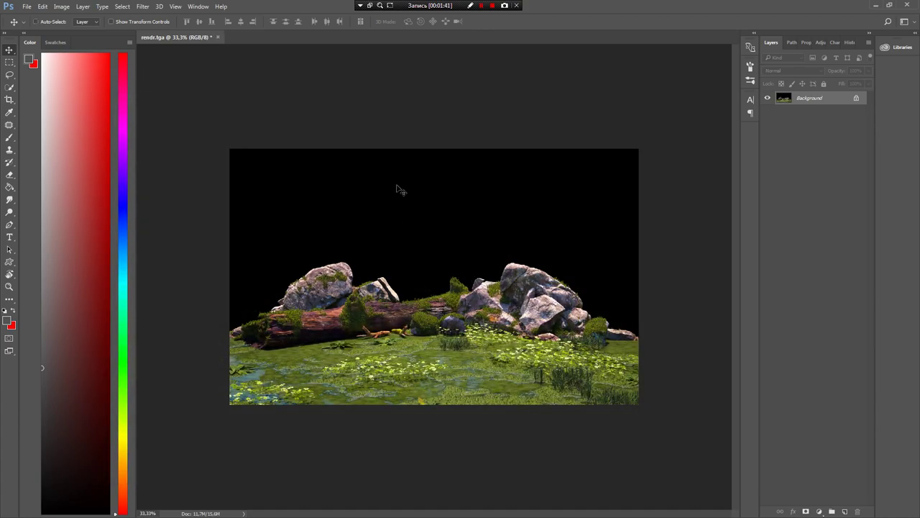
Step: Sharpen the render with Unsharp Mask
click(144, 7)
click(96, 209)
click(451, 143)
Step: Apply Lens Correction with Remove Distortion -2, Red/Cyan fringe +10 and Green/Magenta -10
click(142, 7)
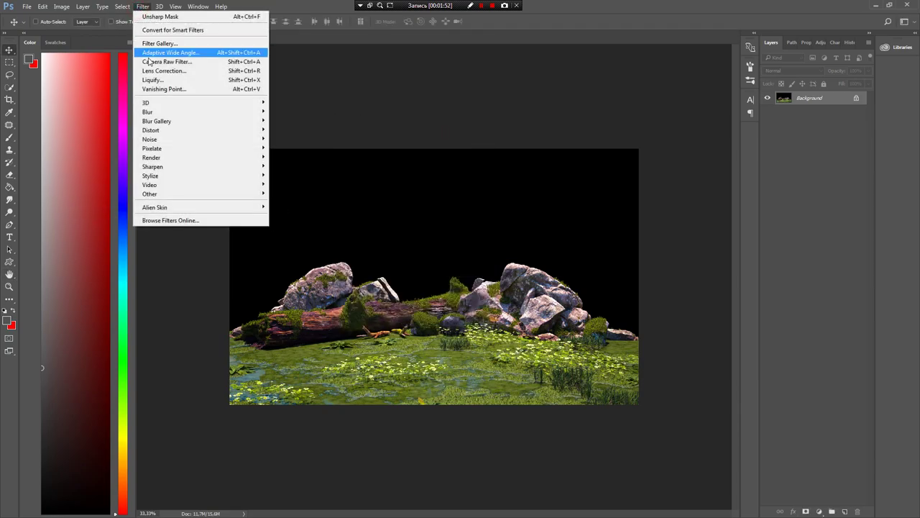
click(162, 72)
click(823, 95)
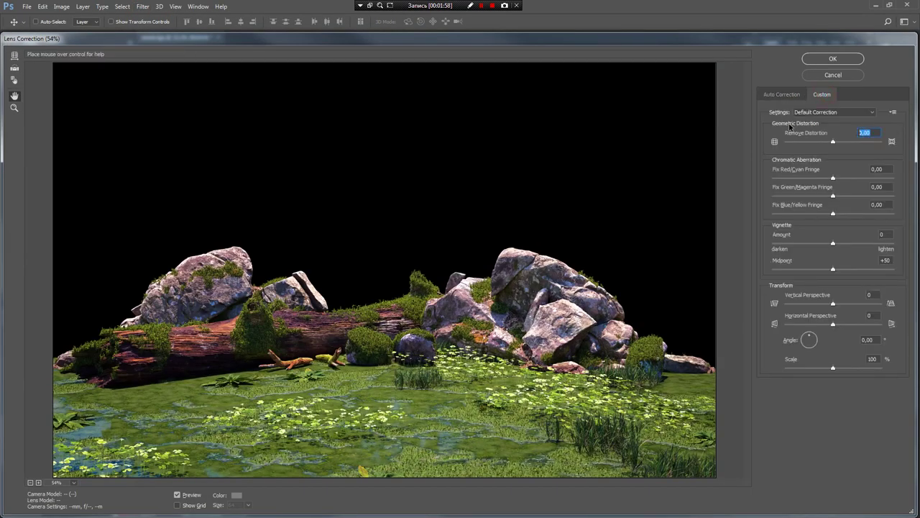
text(2)
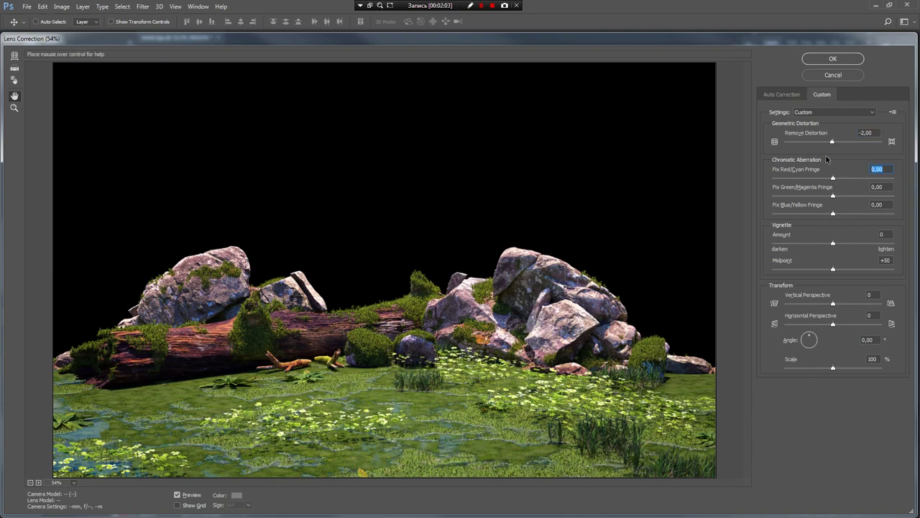
text(10)
key(Tab)
text(-10)
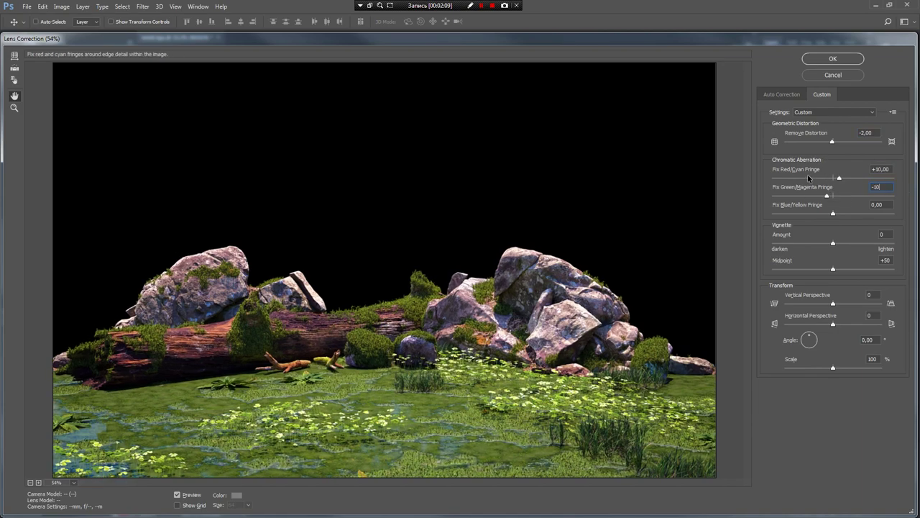
click(831, 59)
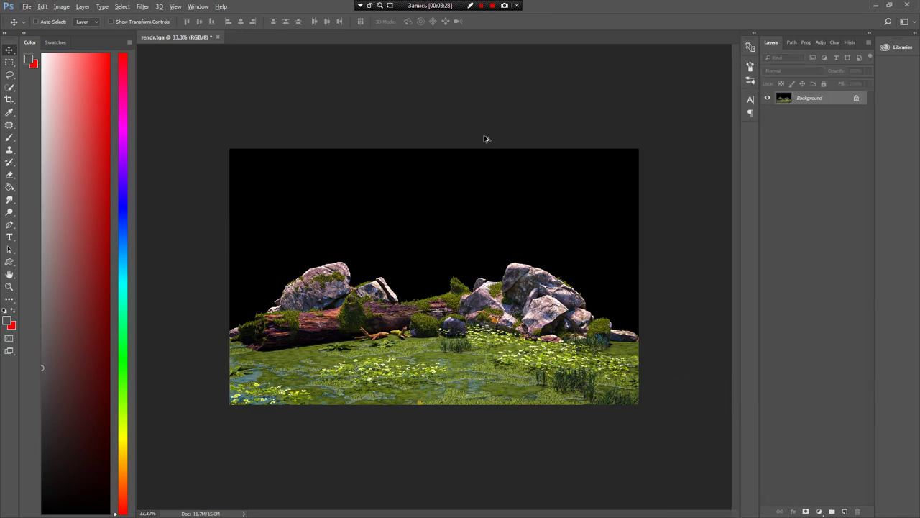
Step: Add a new 50% grey layer and apply 400% Gaussian noise to it
key(shift+BackSpace)
key(Return)
click(142, 6)
click(94, 149)
key(Return)
Step: Blend the noise layer in Overlay at 3% opacity, checking it at 100% zoom
click(820, 75)
click(780, 153)
alt+scroll(471, 168, up, 4)
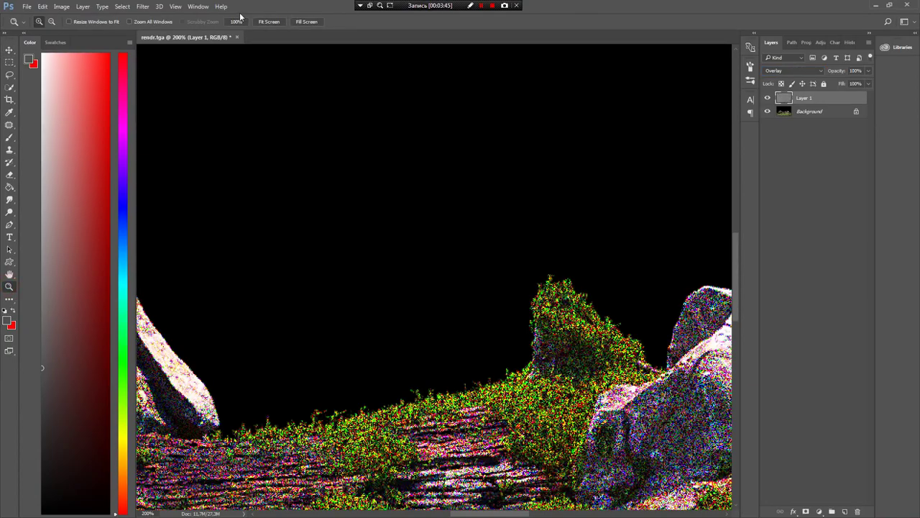
click(236, 22)
drag(867, 73, 827, 84)
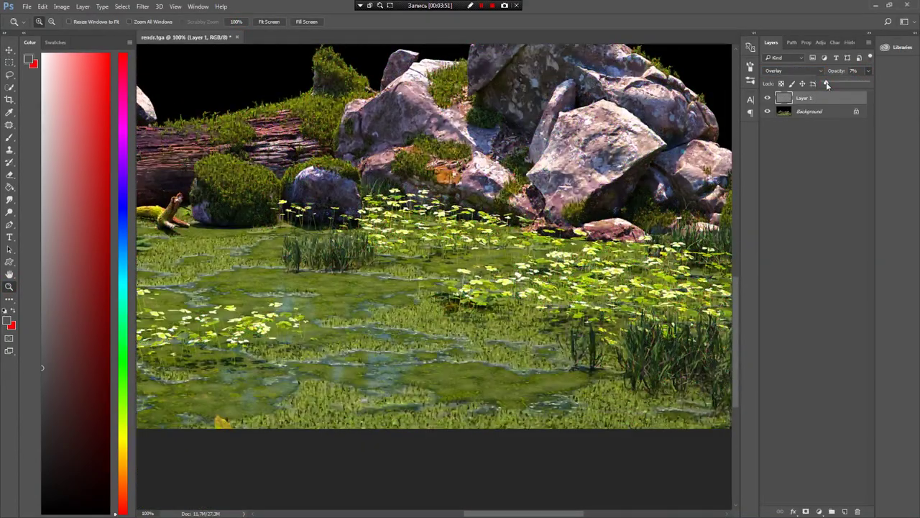
Step: Flatten the noise layer into the Background
alt+scroll(642, 226, down, 3)
right_click(776, 108)
click(824, 223)
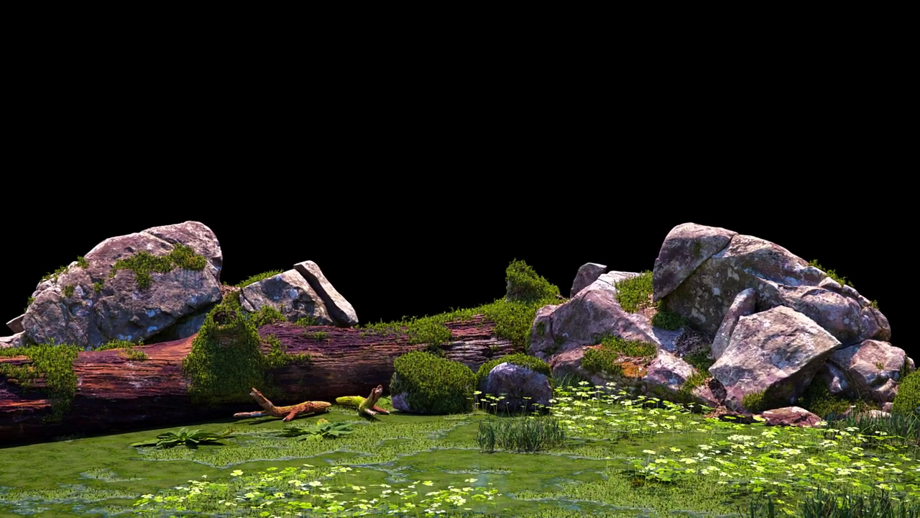